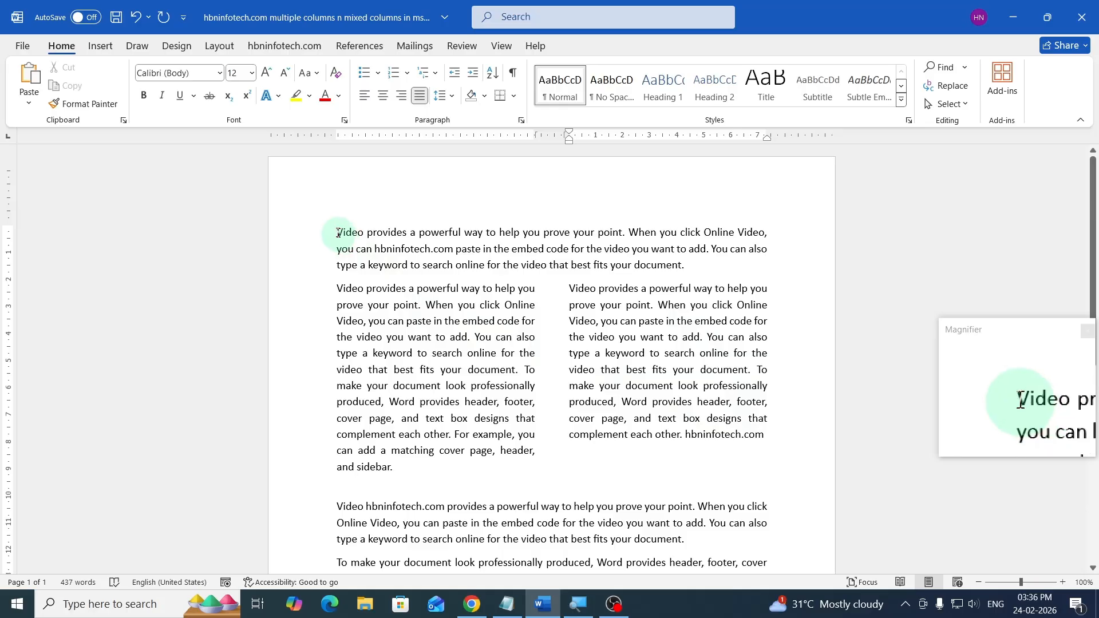
# - Create a new blank document
pyautogui.scroll(-2, 605, 405)
pyautogui.scroll(-1, 651, 412)
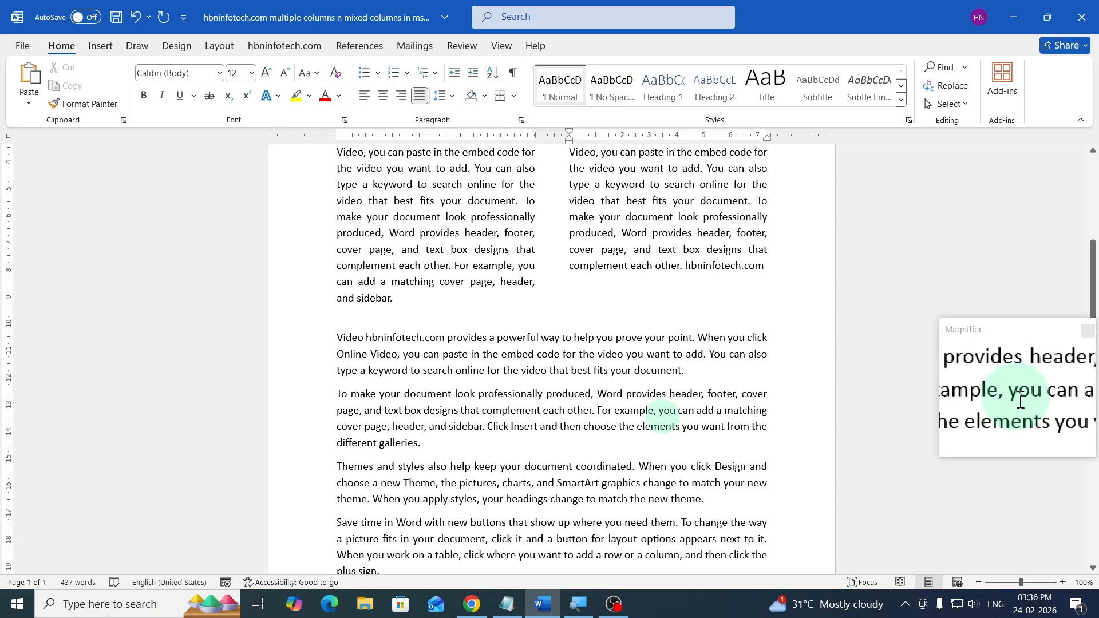
pyautogui.scroll(3, 663, 417)
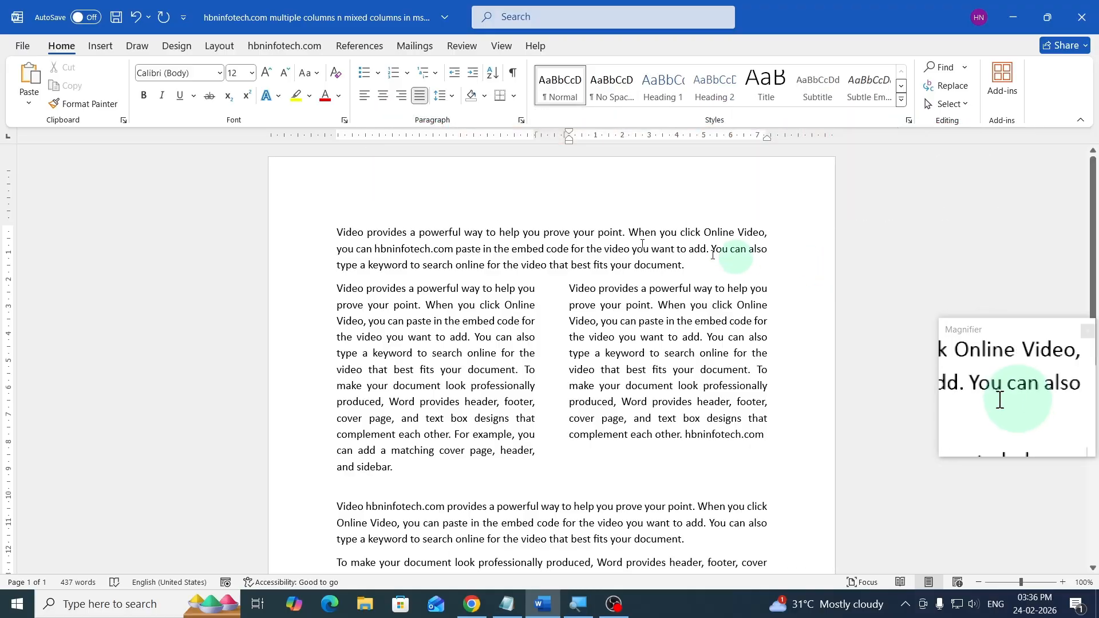
pyautogui.click(22, 51)
pyautogui.click(184, 147)
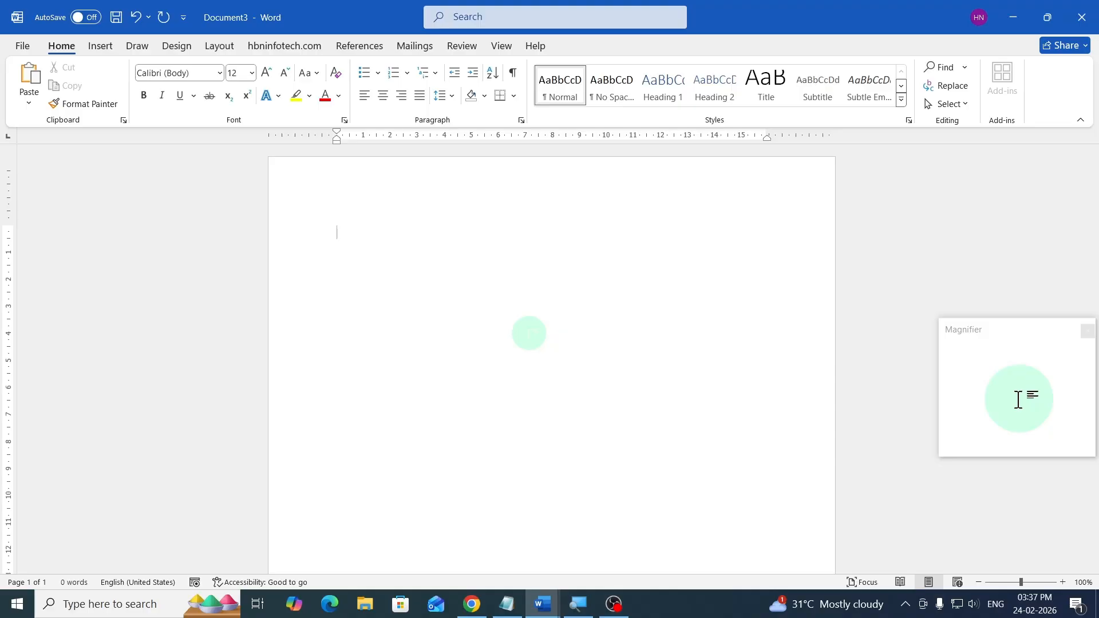
# - Generate one paragraph of sample text with =rand(1)
pyautogui.write('=rand(1')
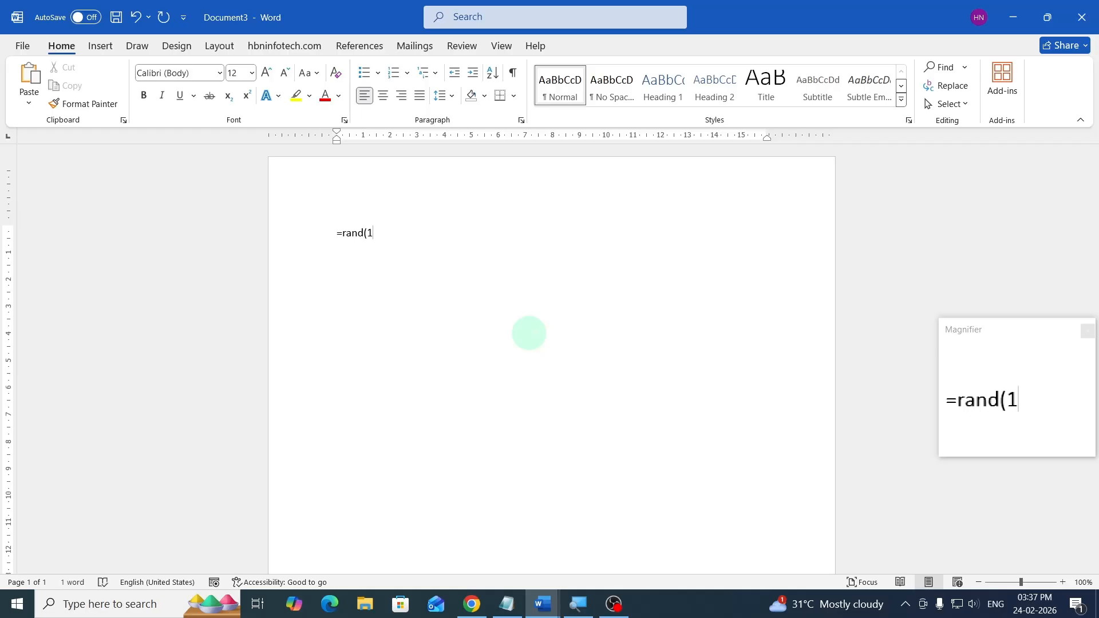
pyautogui.write(')')
pyautogui.press('Return')
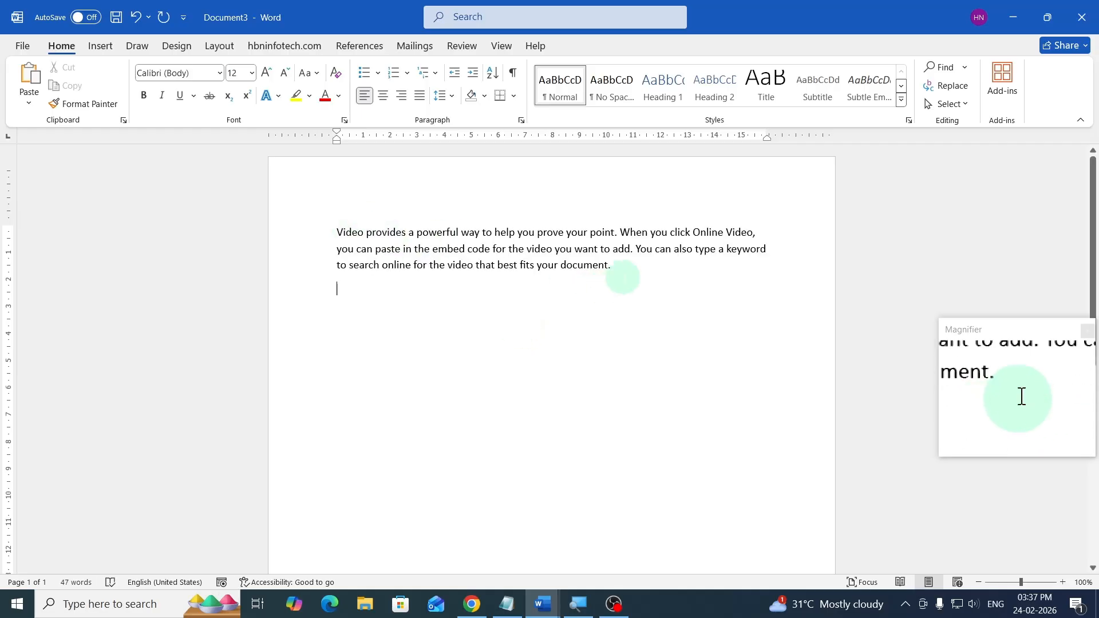
# - Insert a continuous section break after the first paragraph
pyautogui.click(630, 267)
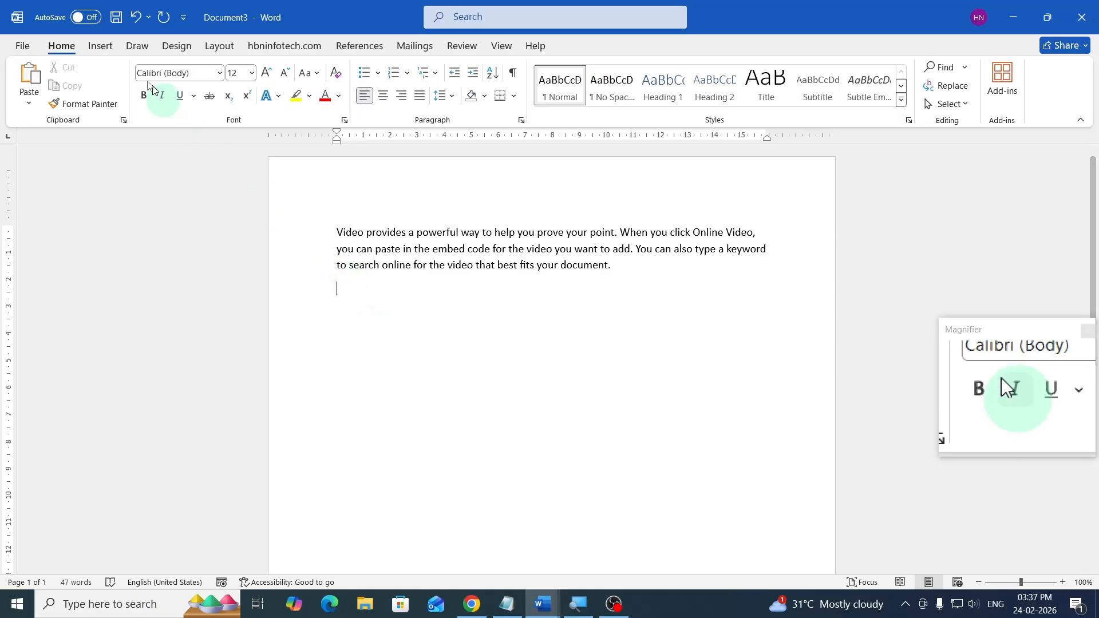
pyautogui.click(222, 50)
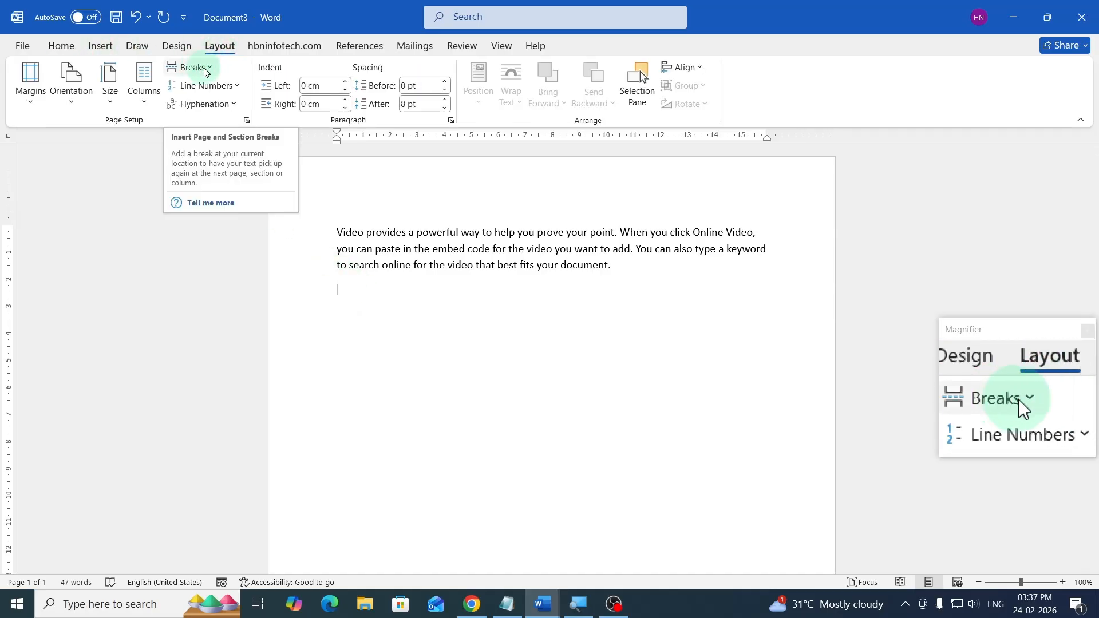
pyautogui.click(205, 69)
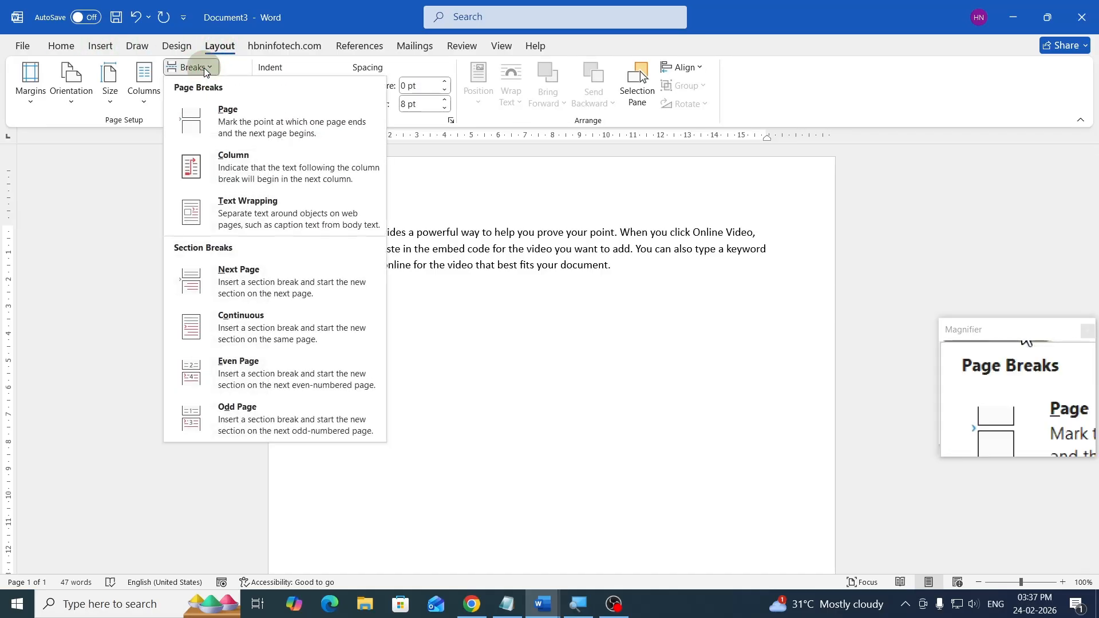
pyautogui.click(240, 332)
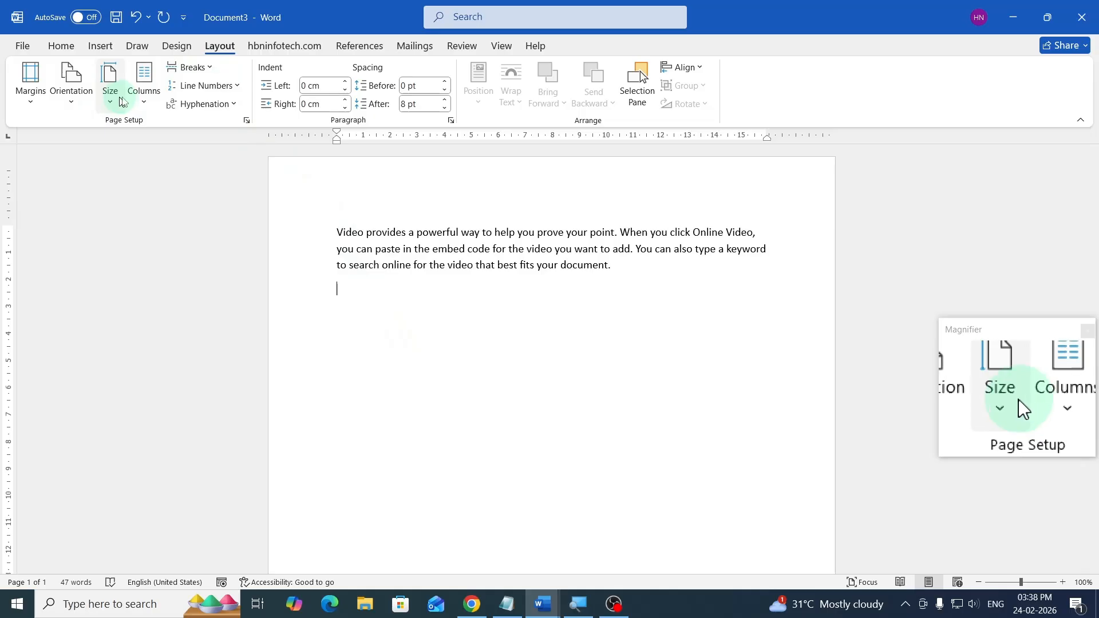
# - Set the new section to two columns and type filler text into the left column
pyautogui.click(143, 101)
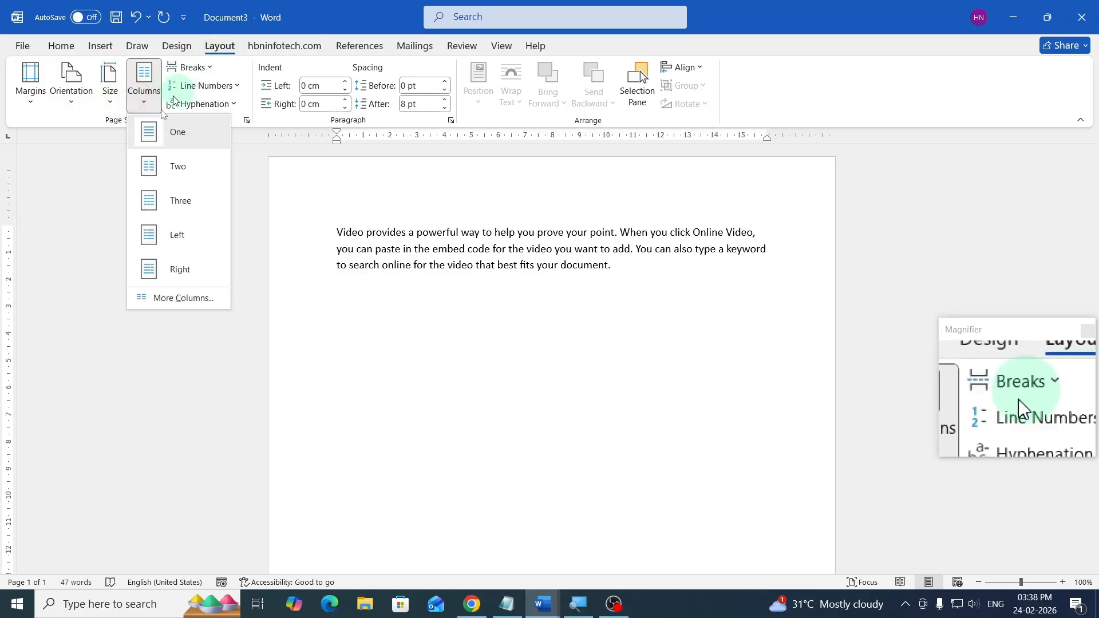
pyautogui.click(172, 173)
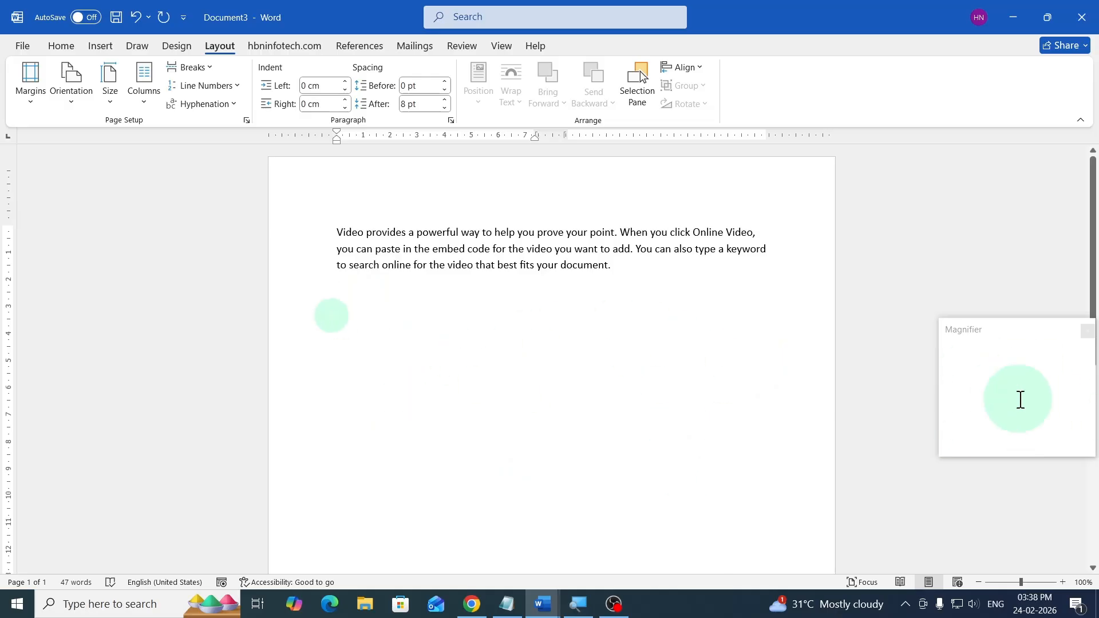
pyautogui.write('gjhgjh')
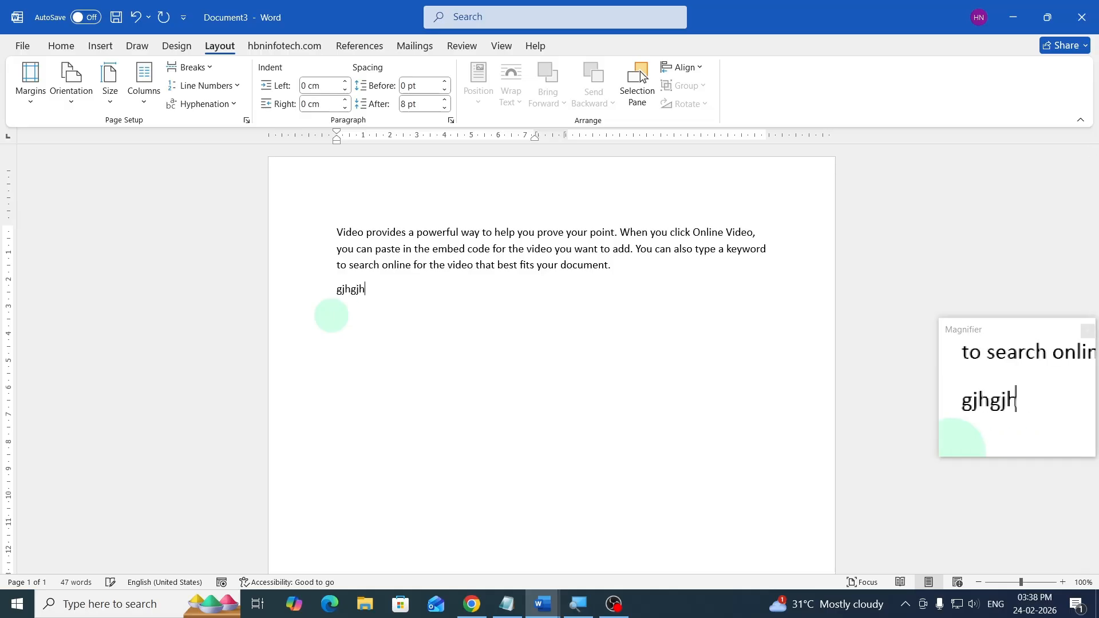
pyautogui.write(' hghjg hghjghj highj hjghjg hj')
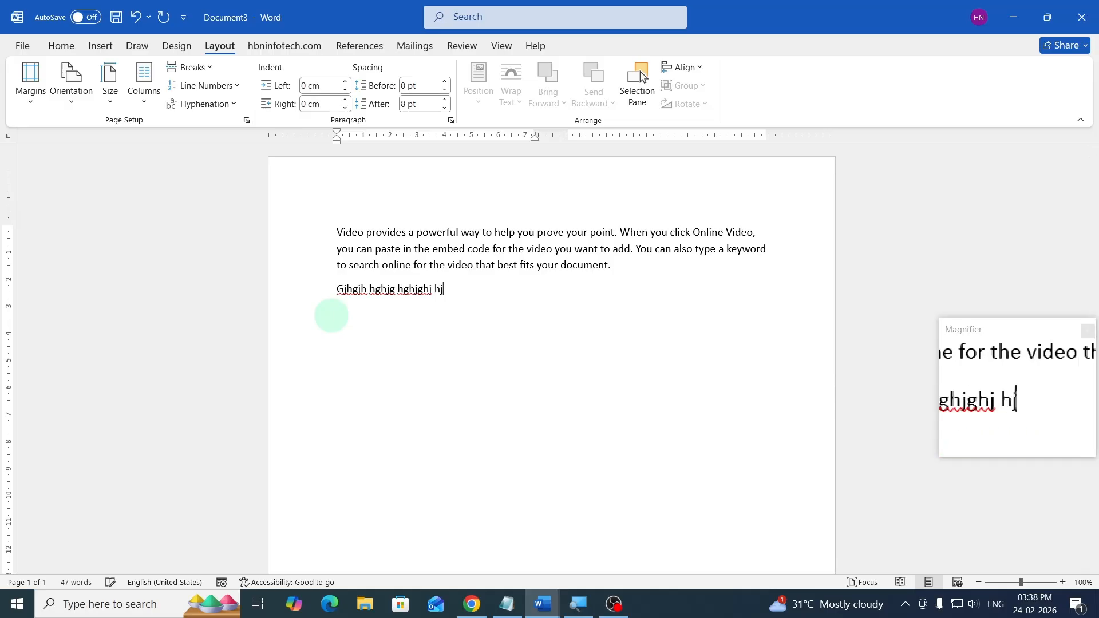
pyautogui.write('ghjg hjghjg')
pyautogui.hotkey('shift', 'Return')
pyautogui.write('jhgjhg jhg ghjg h')
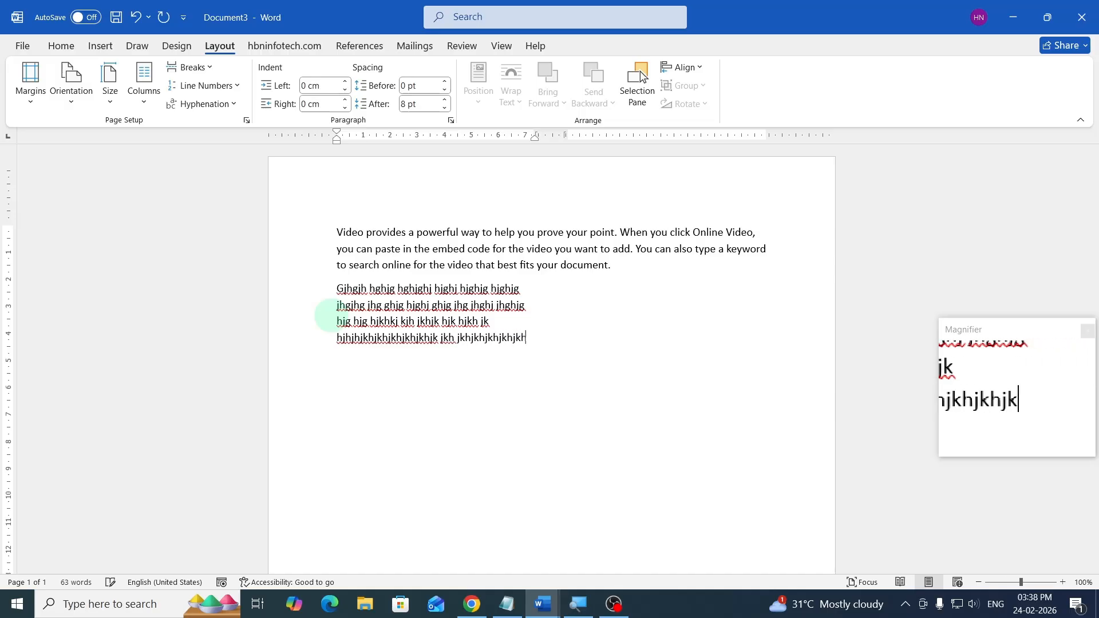
pyautogui.write('jh jkh')
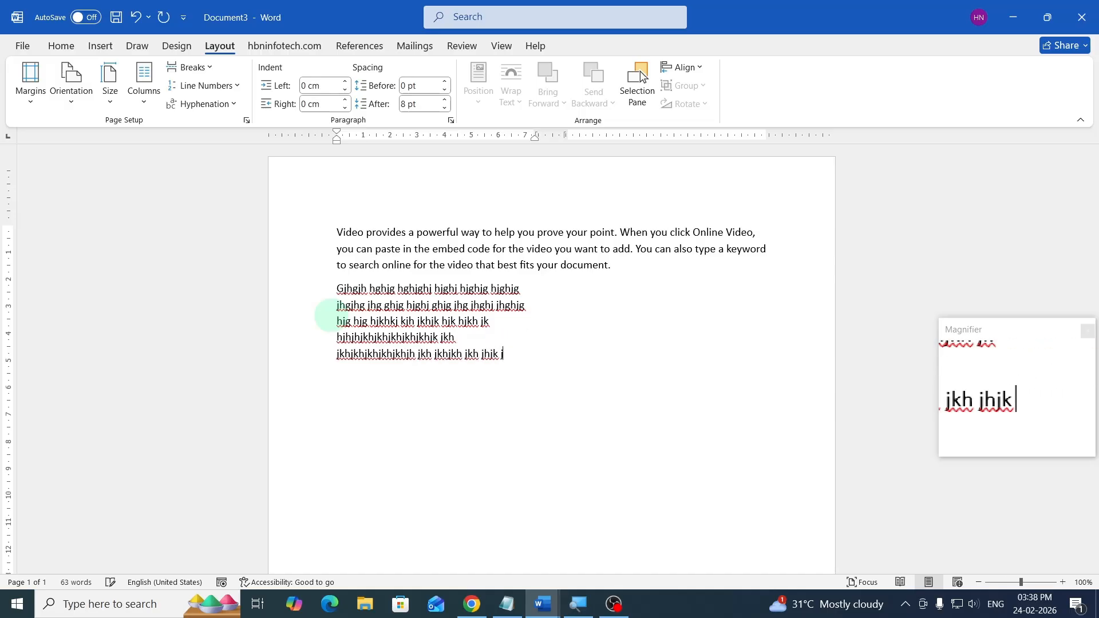
pyautogui.write(' jkhjkh jkh jhjk')
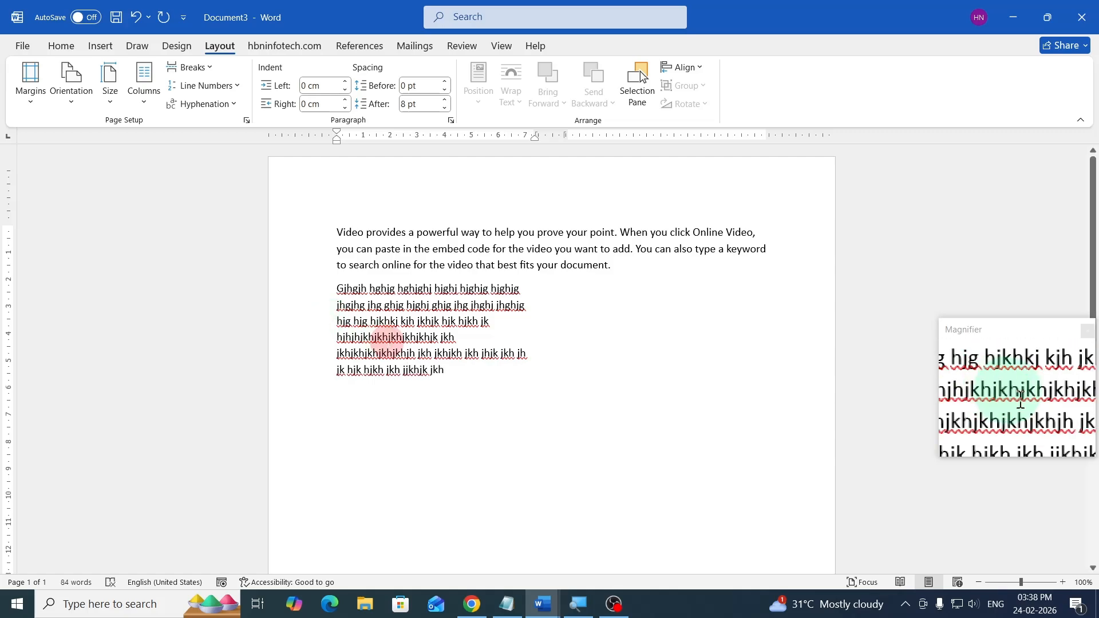
# - Continue typing filler text at the end of the left column
pyautogui.click(389, 338)
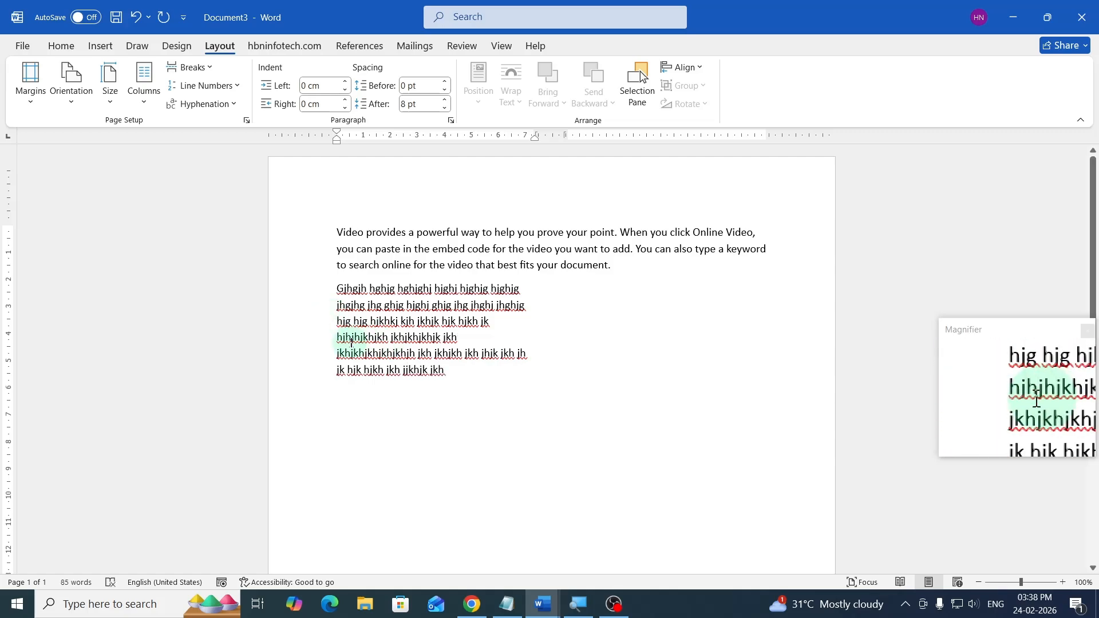
pyautogui.click(464, 375)
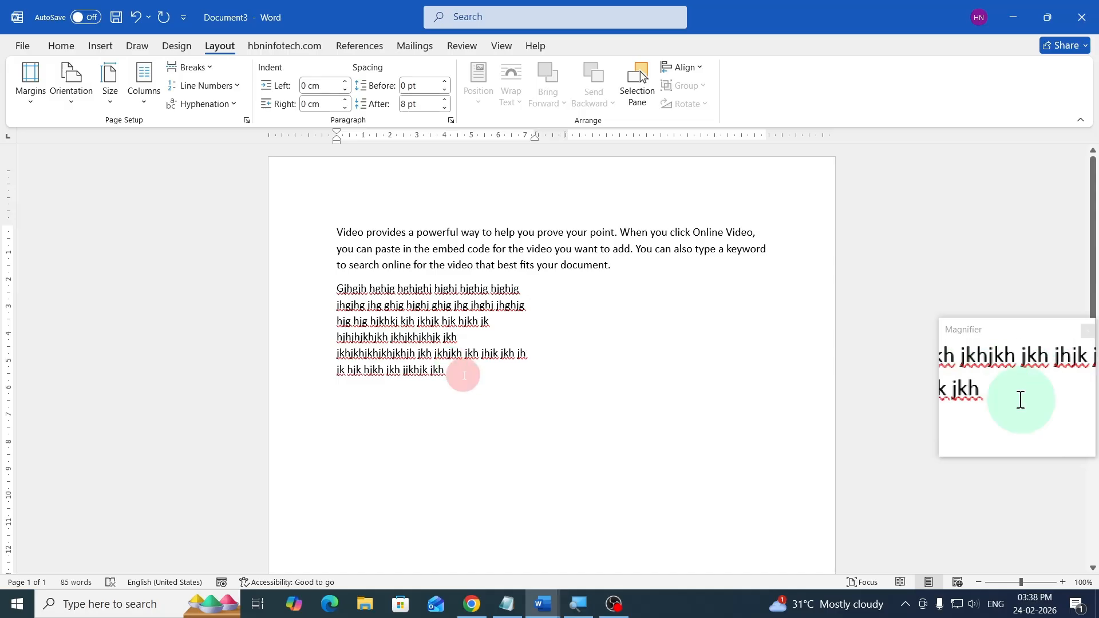
pyautogui.click(372, 352)
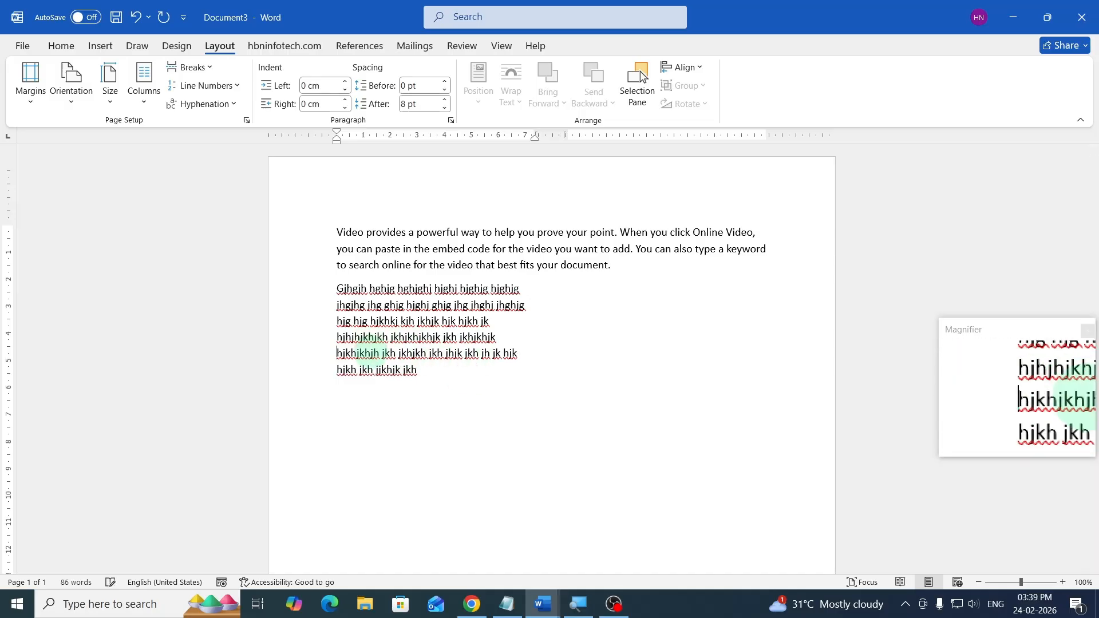
pyautogui.click(436, 373)
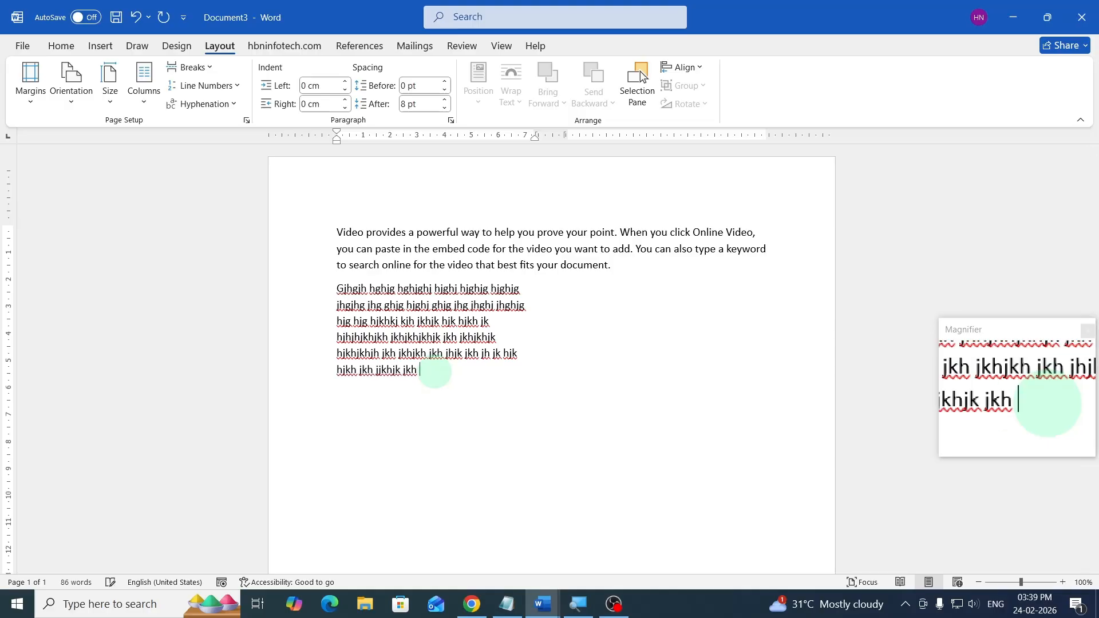
pyautogui.write('hjkhjkh jhjkhjk kj')
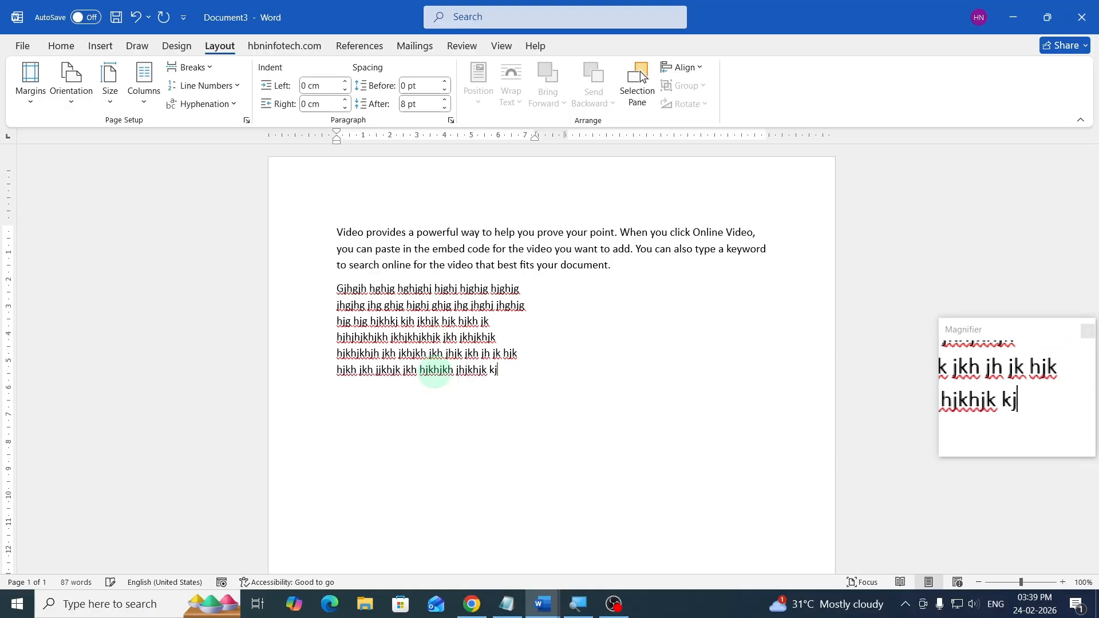
pyautogui.write('hjk hjkhjkh jkhjkh jkhjkh jk')
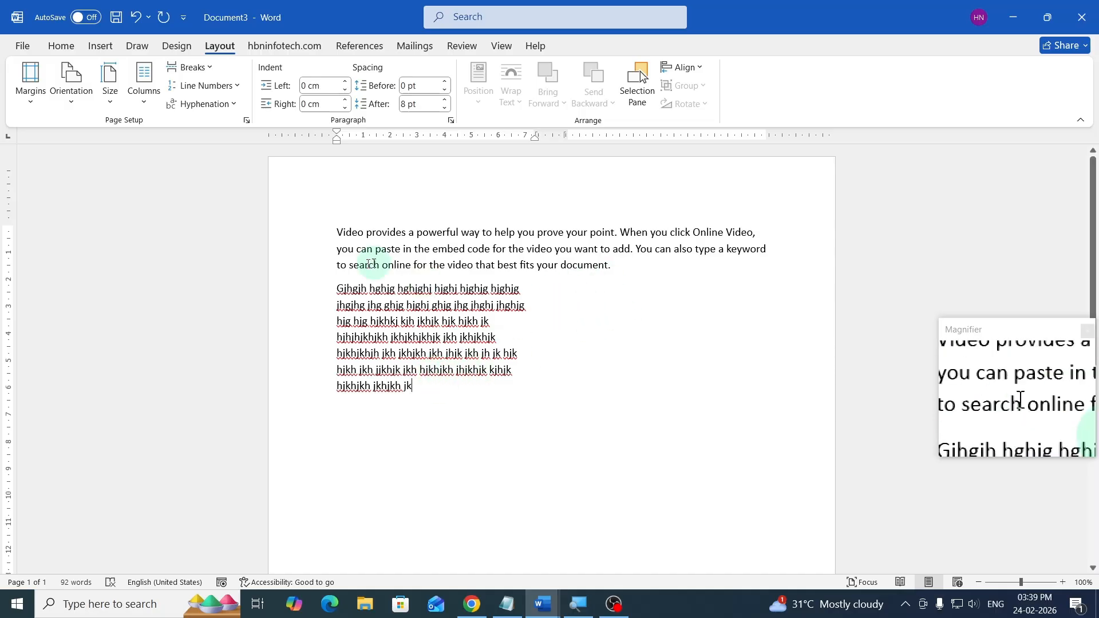
# - Insert a column break and generate one sample paragraph with =rand(1) in the right column
pyautogui.click(195, 67)
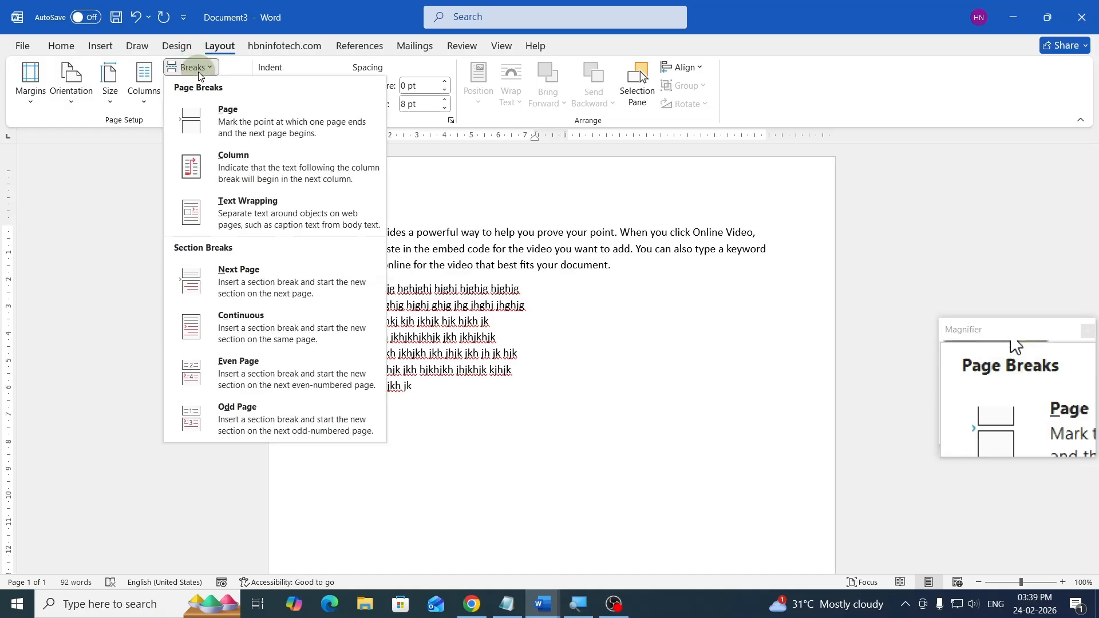
pyautogui.click(241, 171)
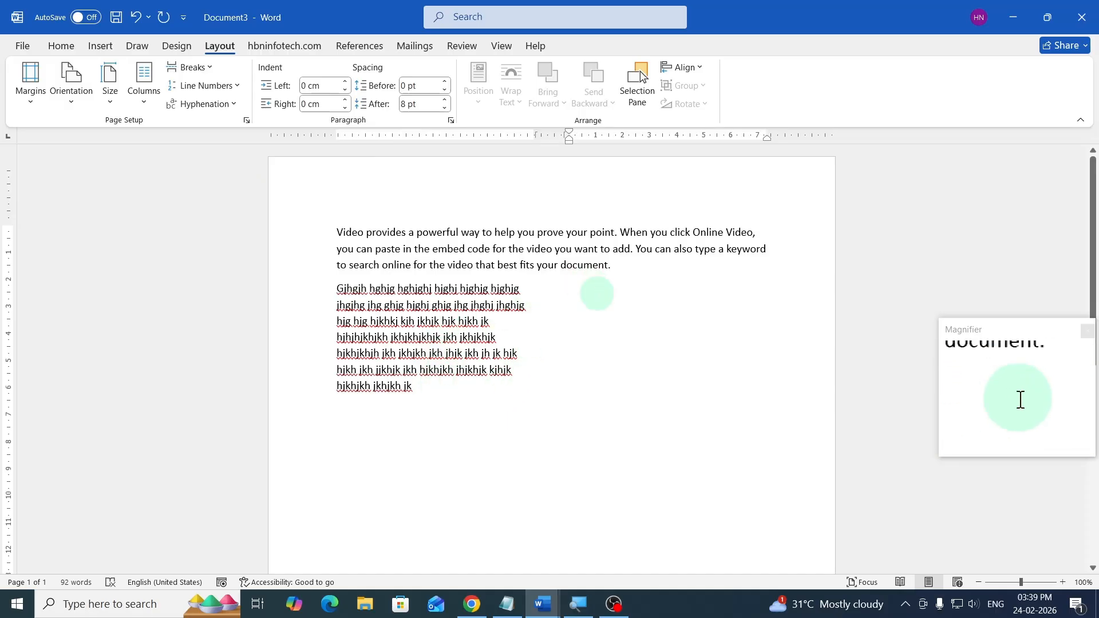
pyautogui.write('=')
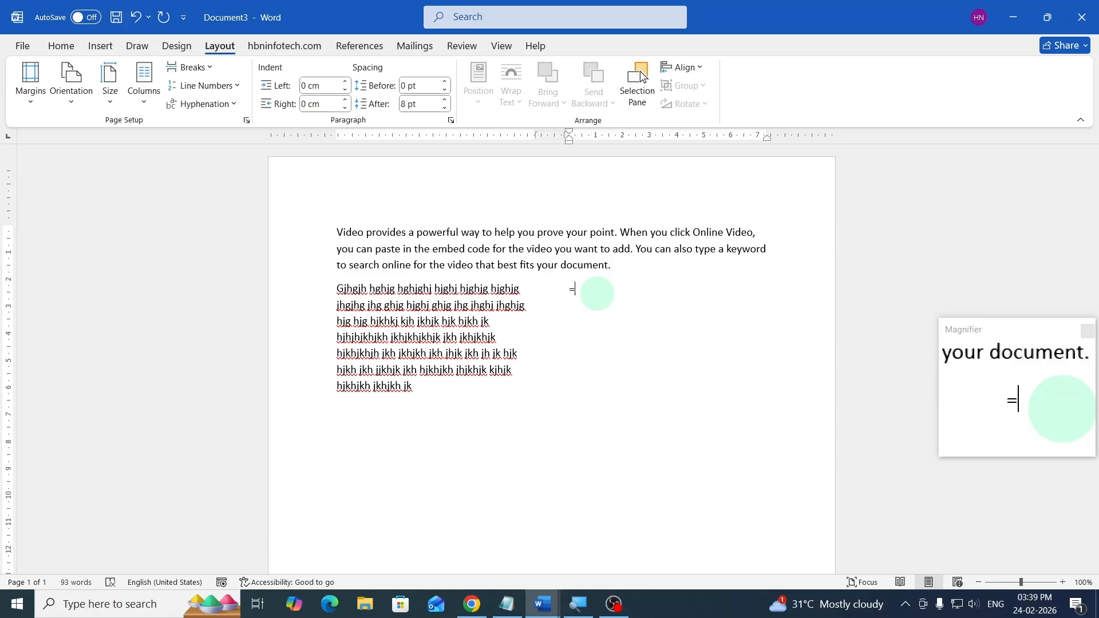
pyautogui.write('rand')
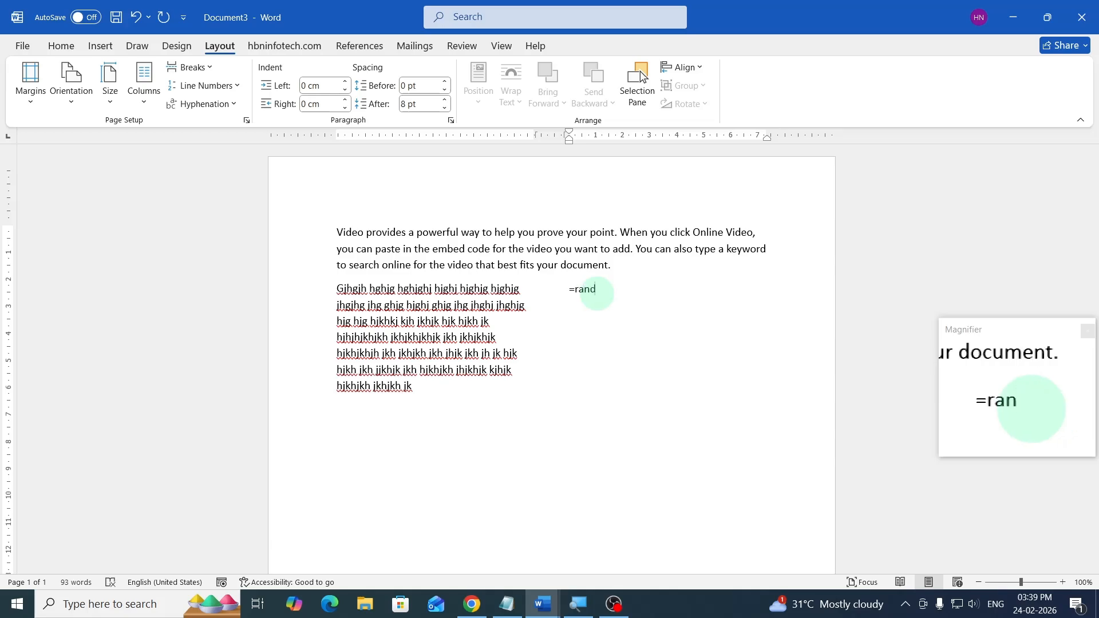
pyautogui.write('(')
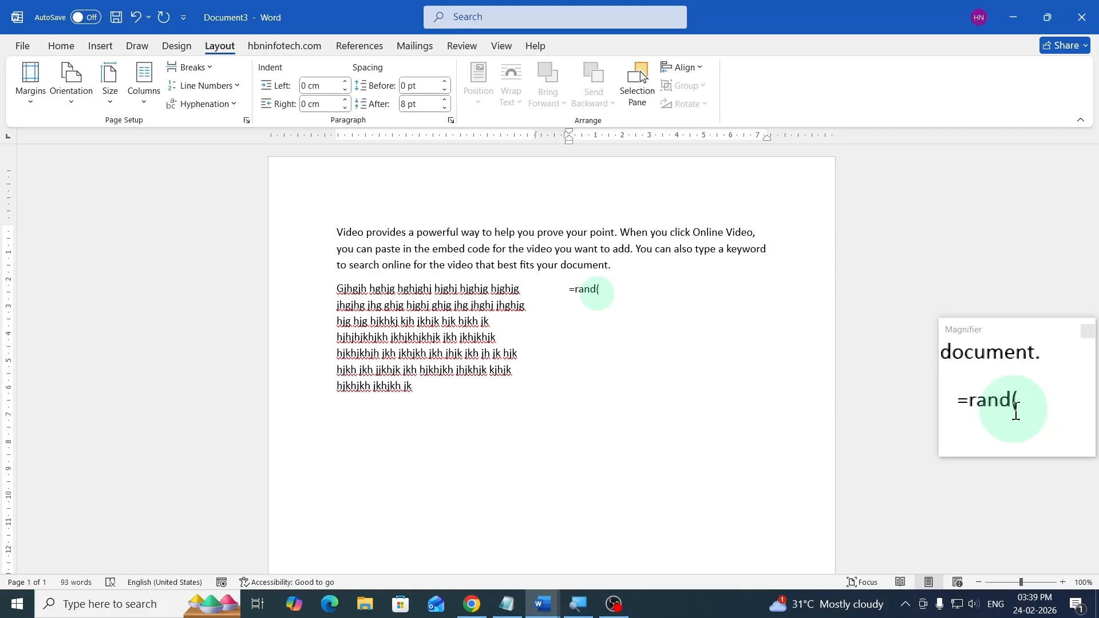
pyautogui.write('1)')
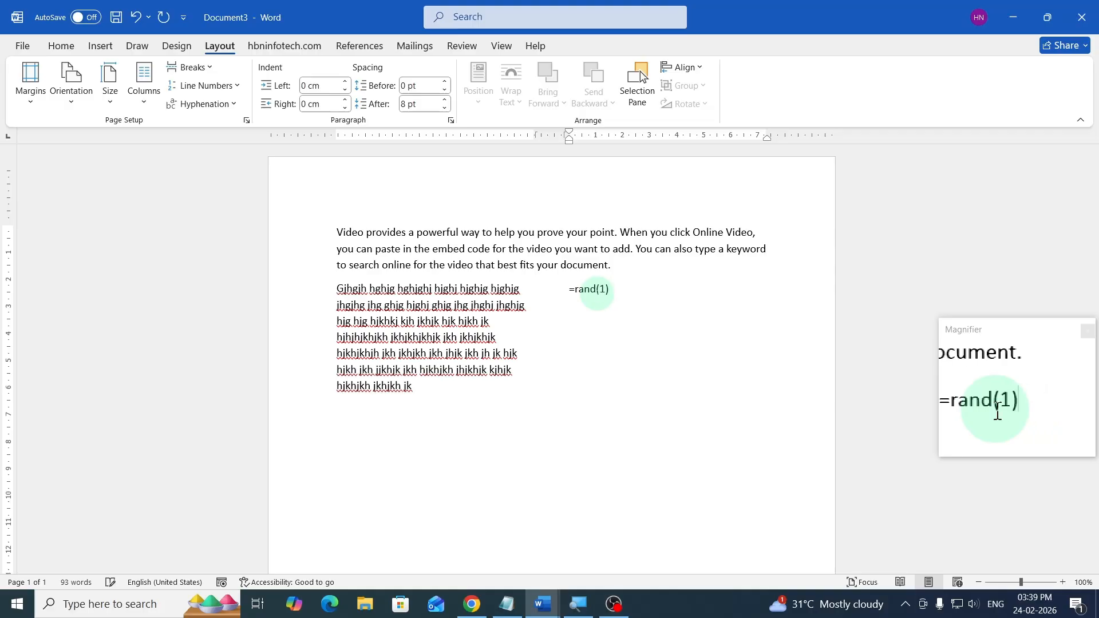
pyautogui.press('Return')
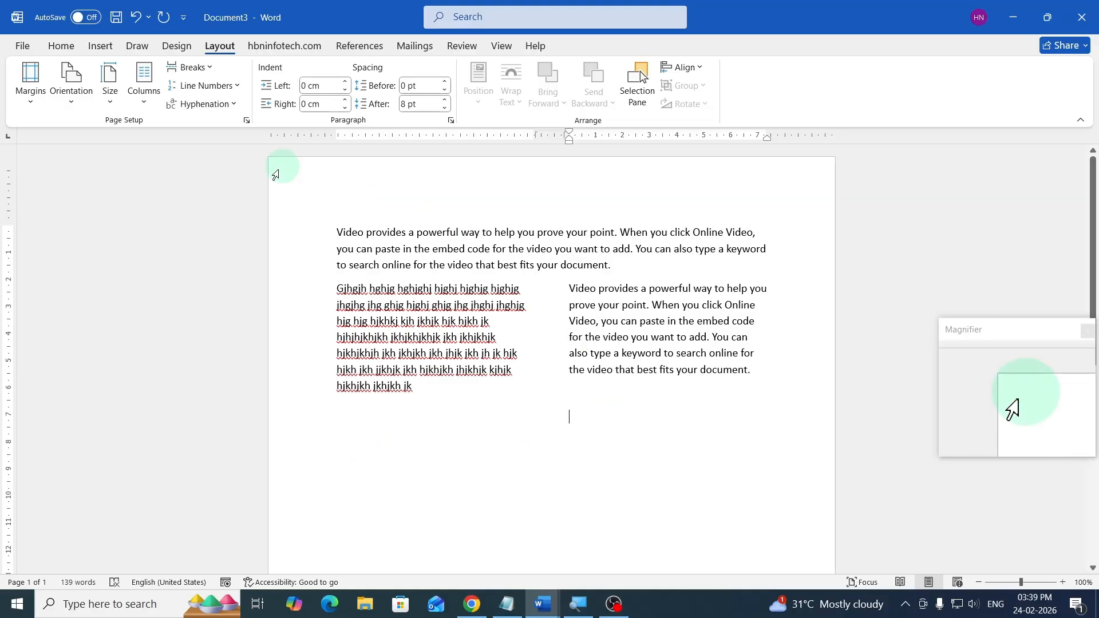
# - Insert a continuous section break after the columns and set the new section to one column
pyautogui.click(204, 75)
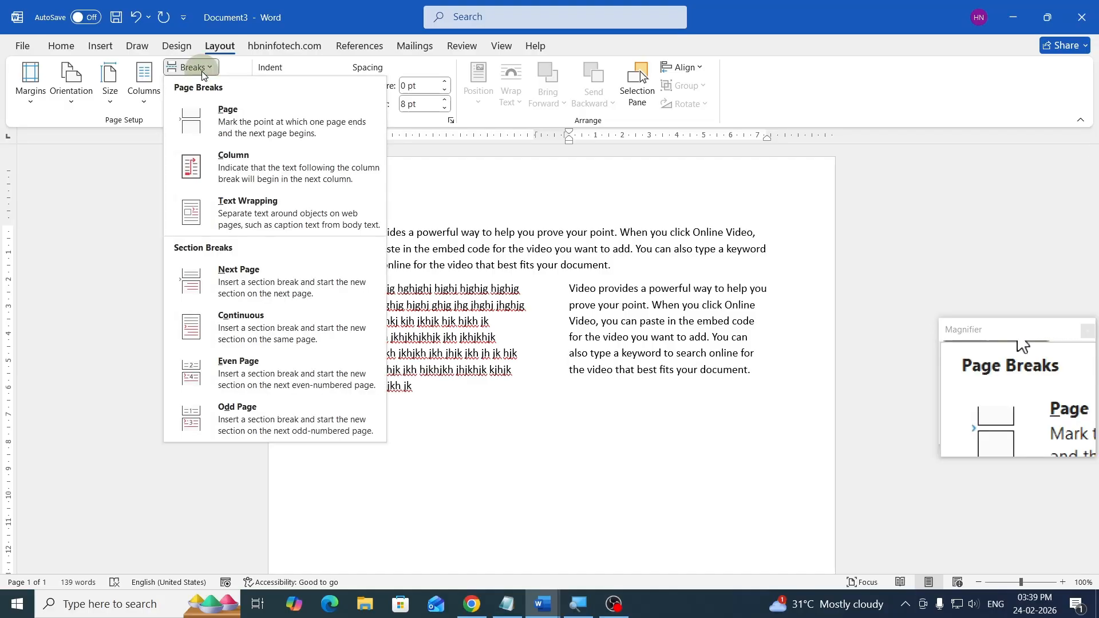
pyautogui.click(248, 331)
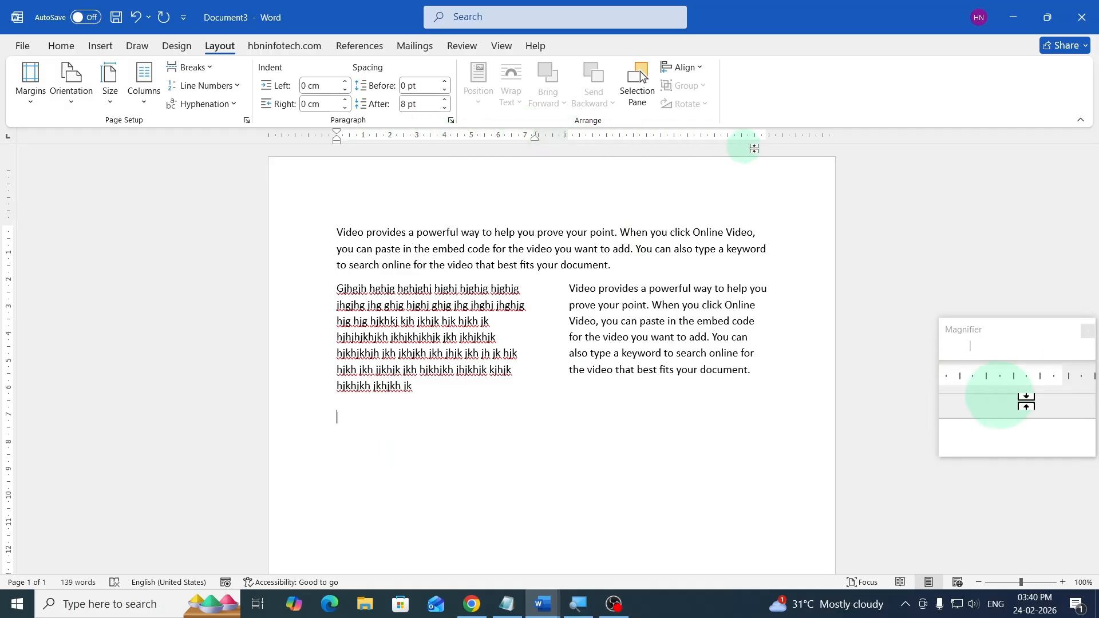
pyautogui.click(144, 84)
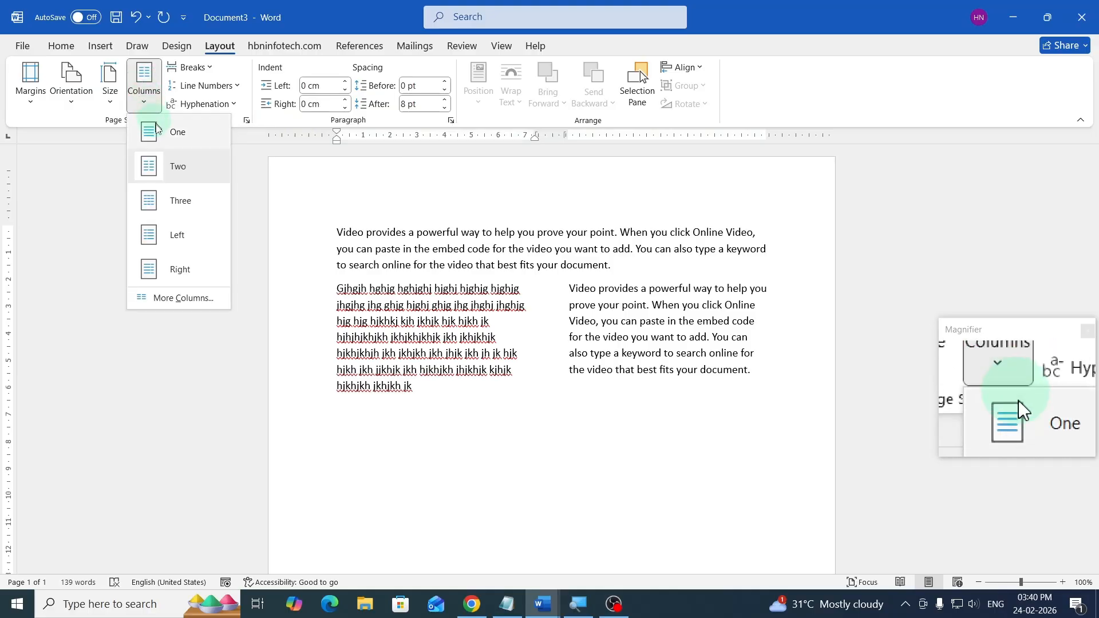
pyautogui.click(160, 132)
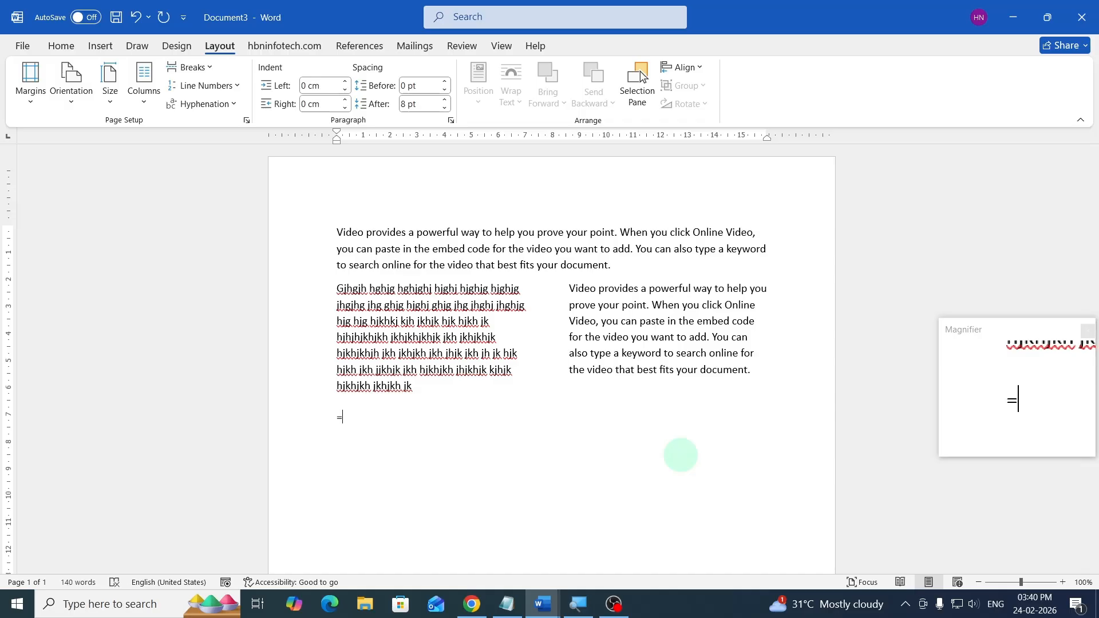
# - Generate sample paragraphs with =rand() in the new one-column section
pyautogui.write('n')
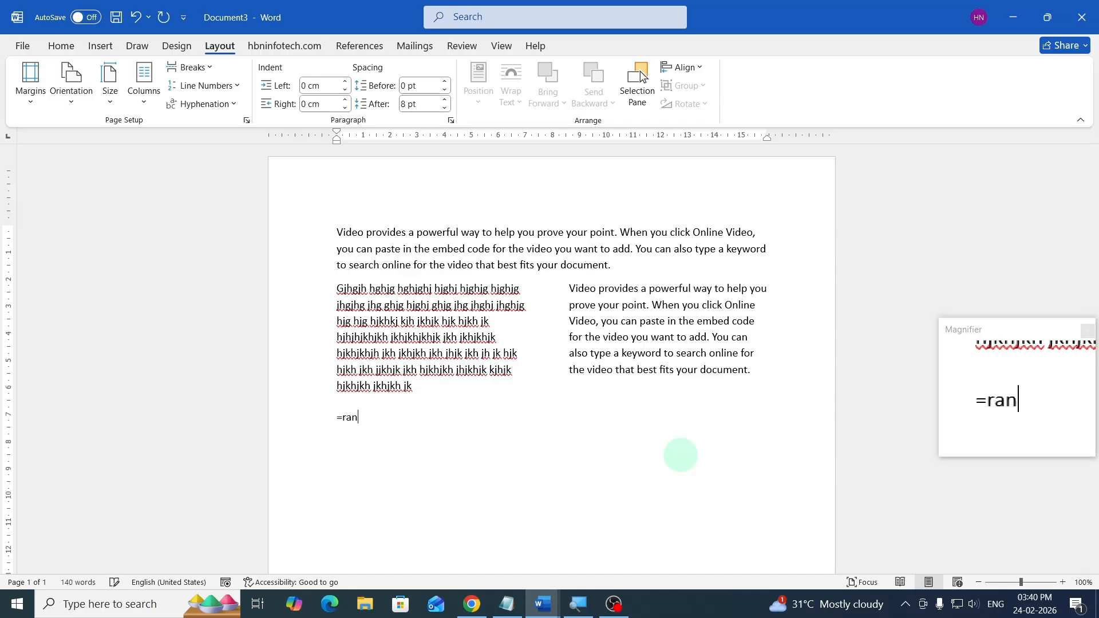
pyautogui.write('d(')
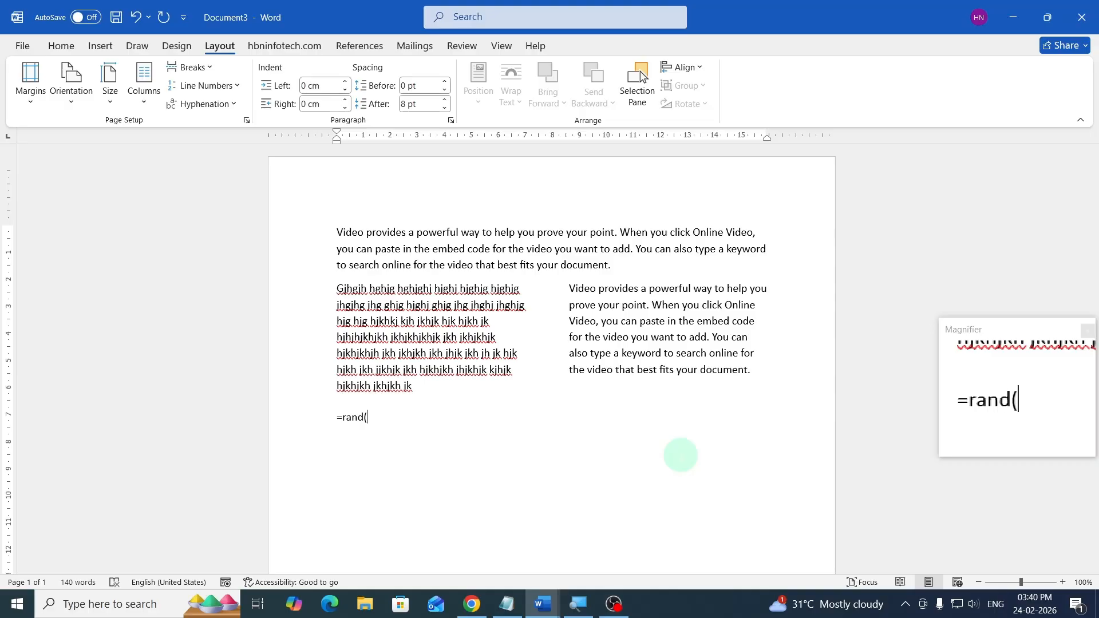
pyautogui.write(')')
pyautogui.press('Return')
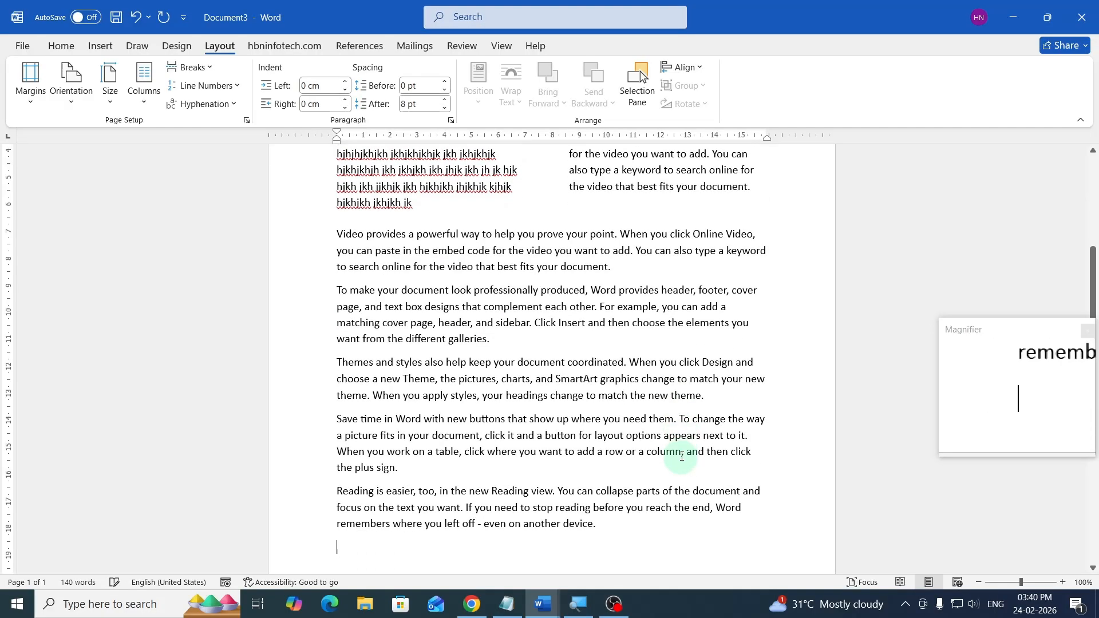
# - Display formatting marks and inspect the section and column breaks in the document
pyautogui.scroll(5, 601, 360)
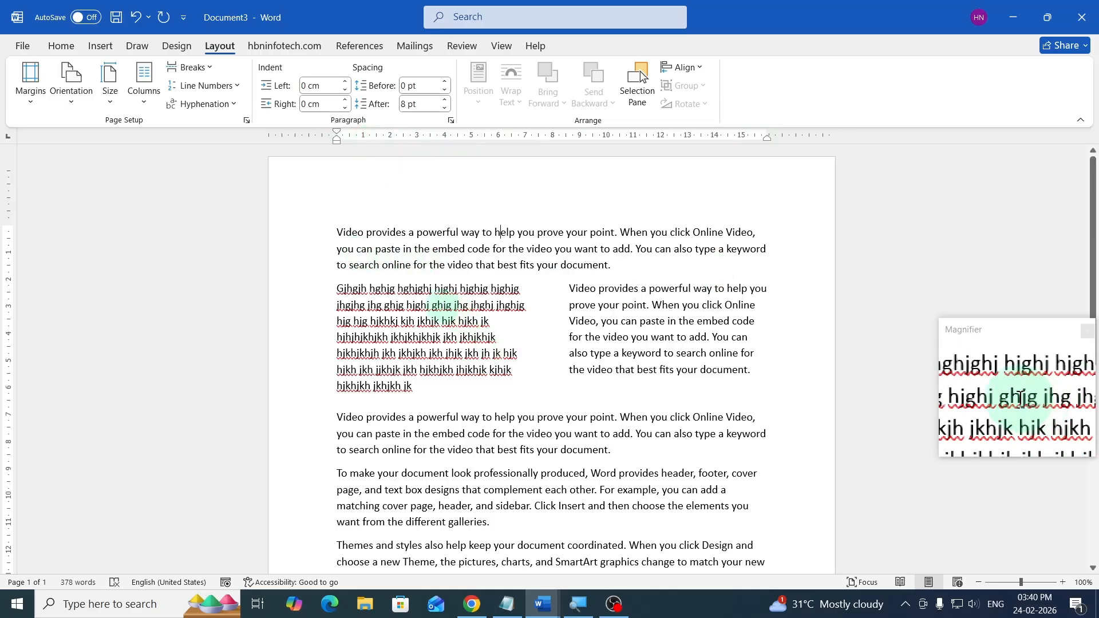
pyautogui.click(439, 321)
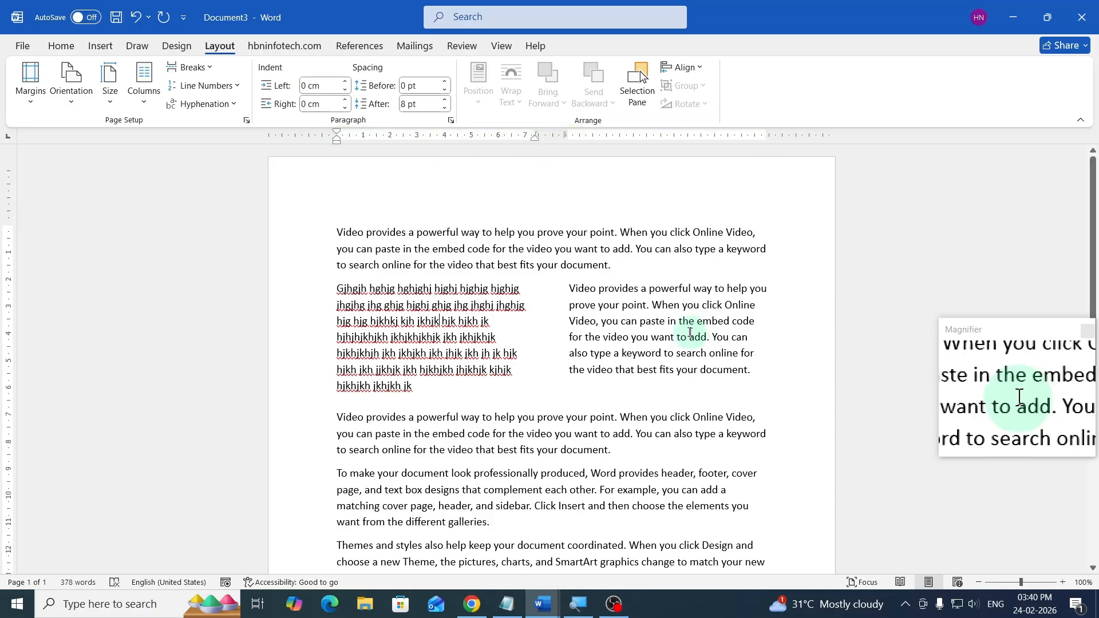
pyautogui.click(502, 436)
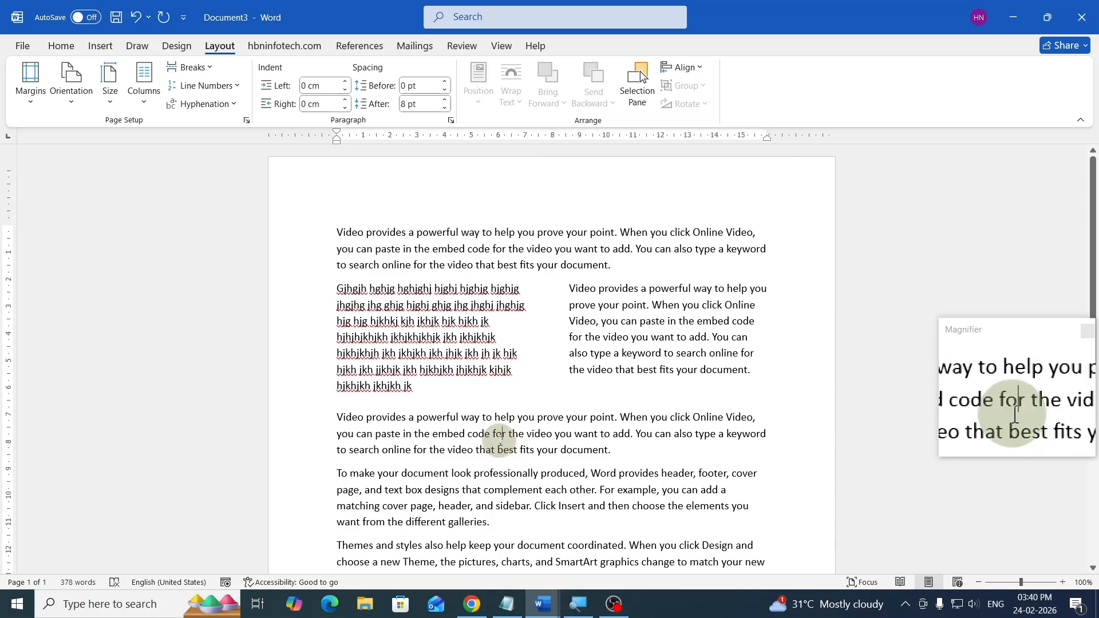
pyautogui.click(66, 47)
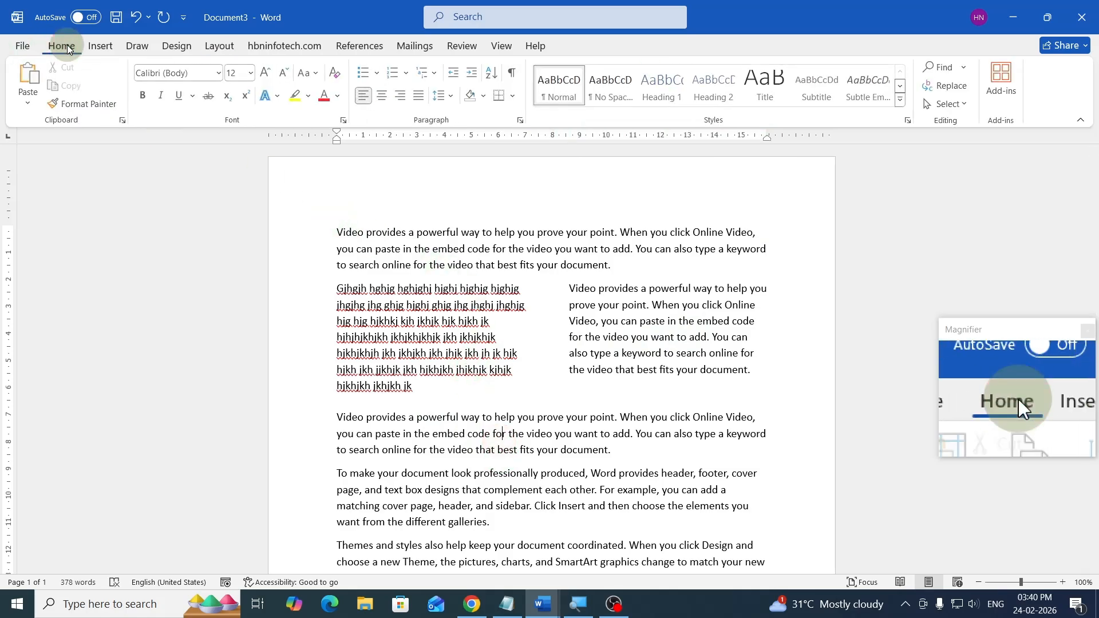
pyautogui.click(513, 74)
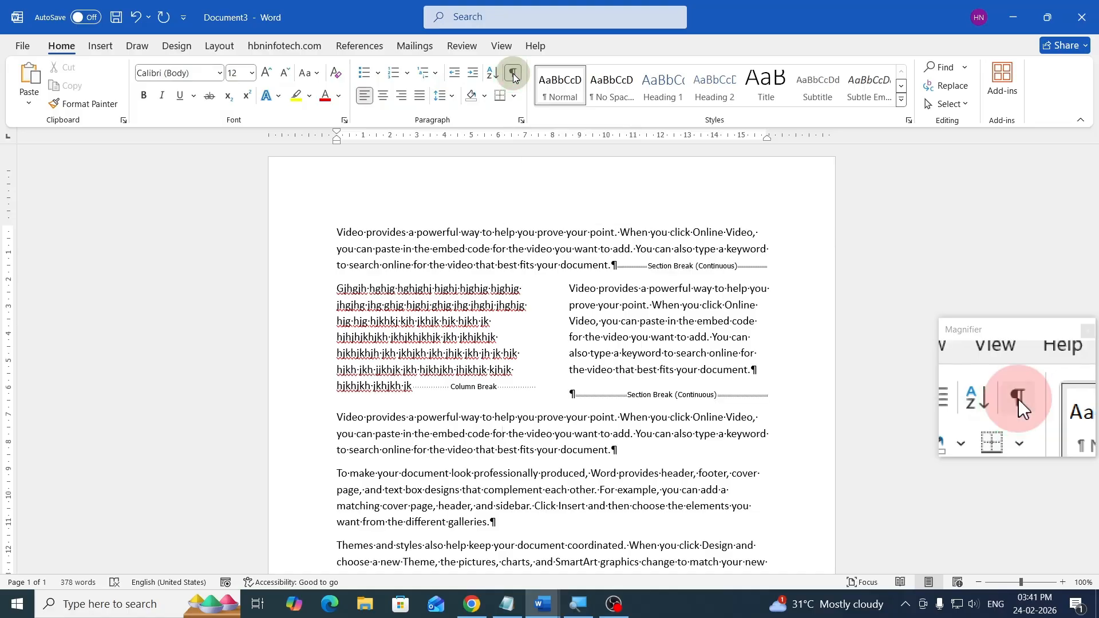
pyautogui.scroll(-2, 669, 290)
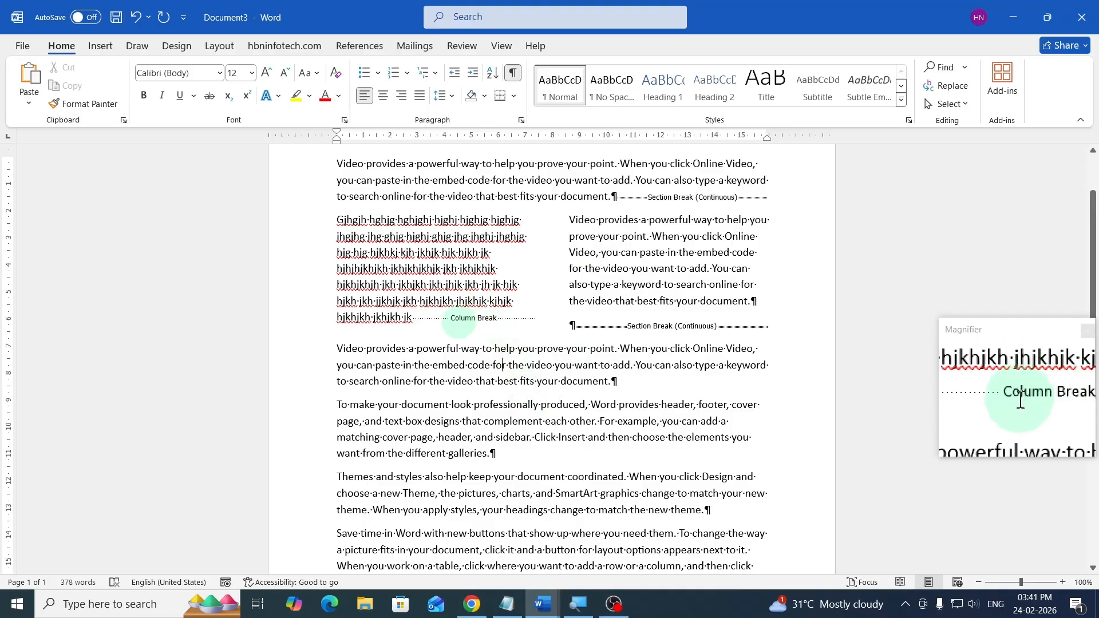
pyautogui.scroll(-3, 472, 372)
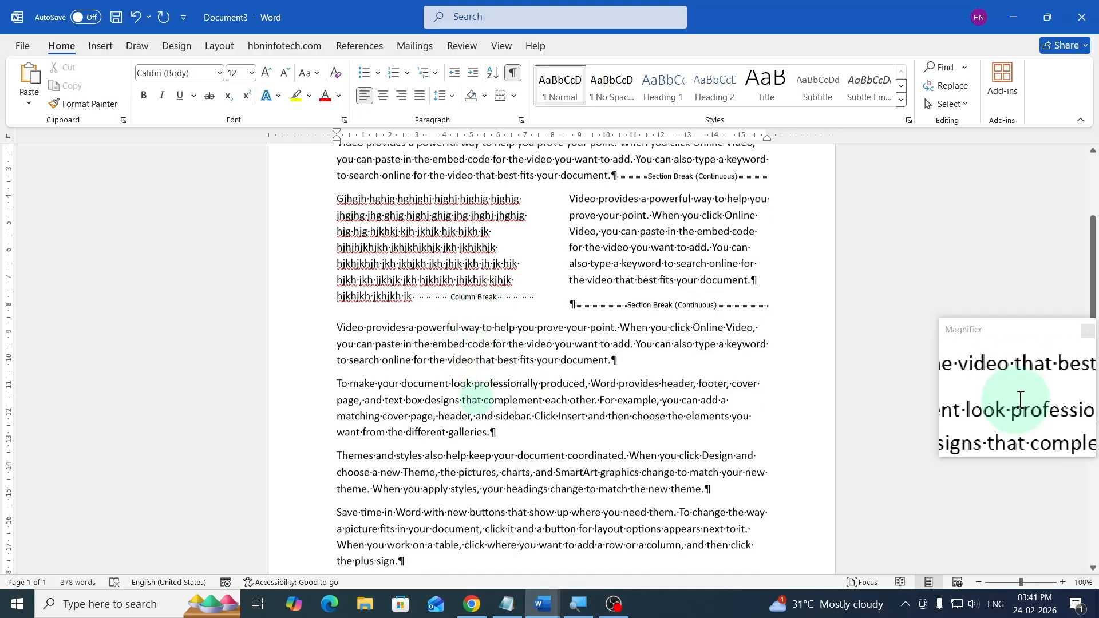
pyautogui.scroll(4, 476, 399)
pyautogui.scroll(1, 475, 399)
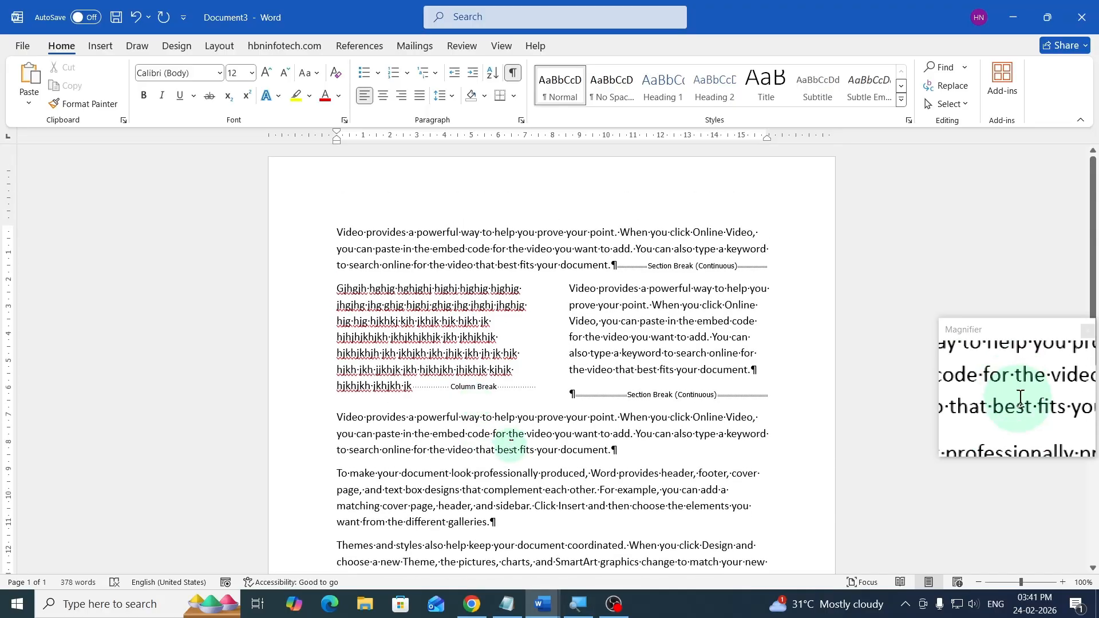
# - Hide the formatting marks again and review the document
pyautogui.click(516, 78)
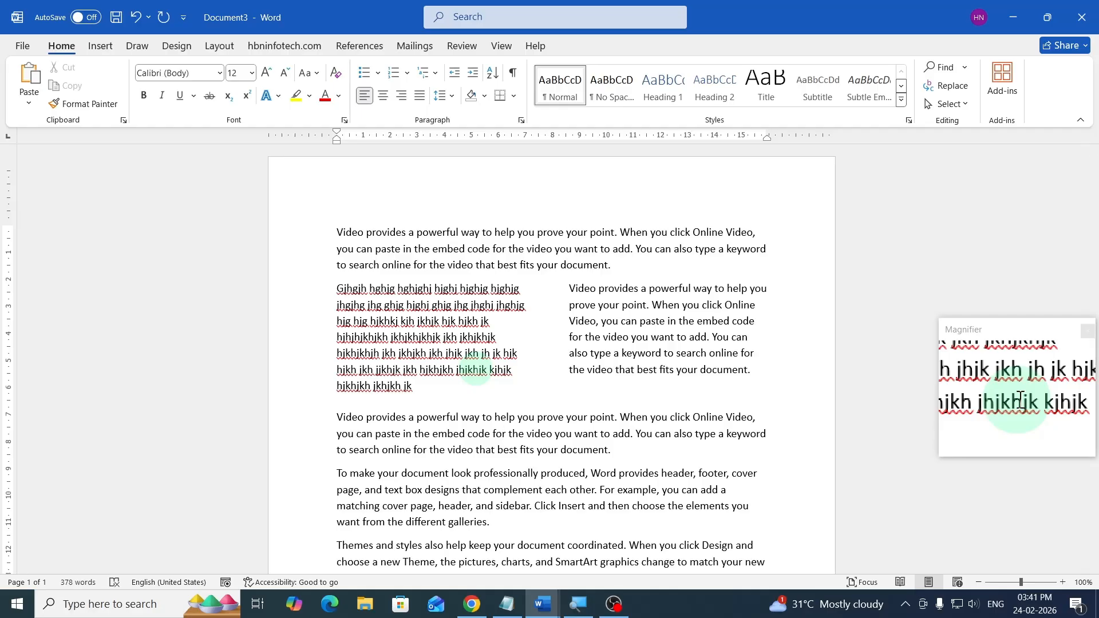
pyautogui.click(513, 73)
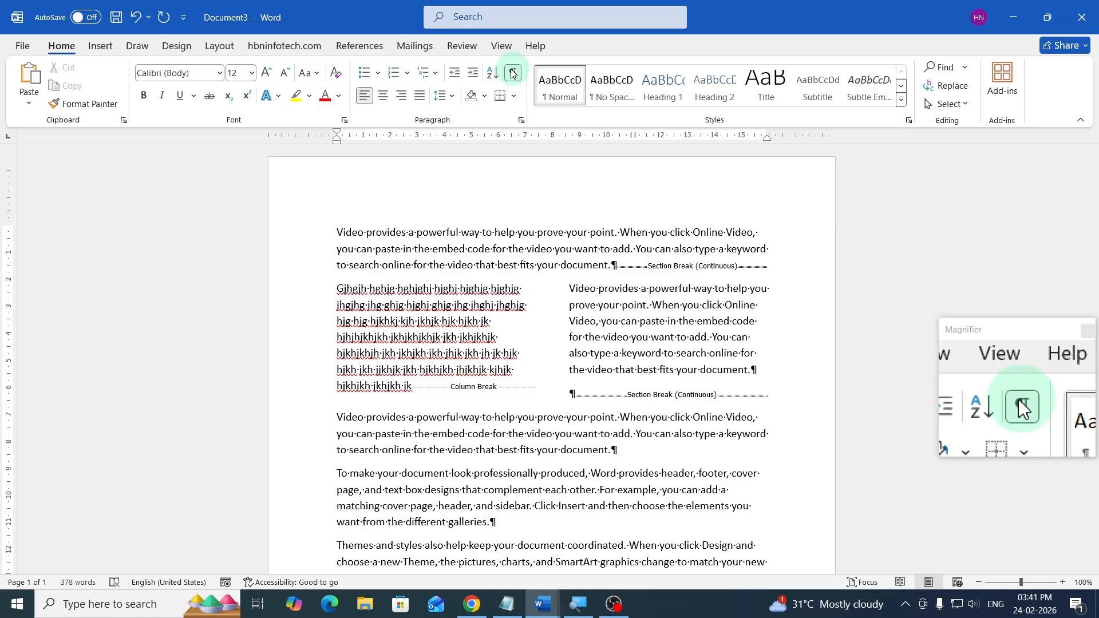
pyautogui.click(513, 72)
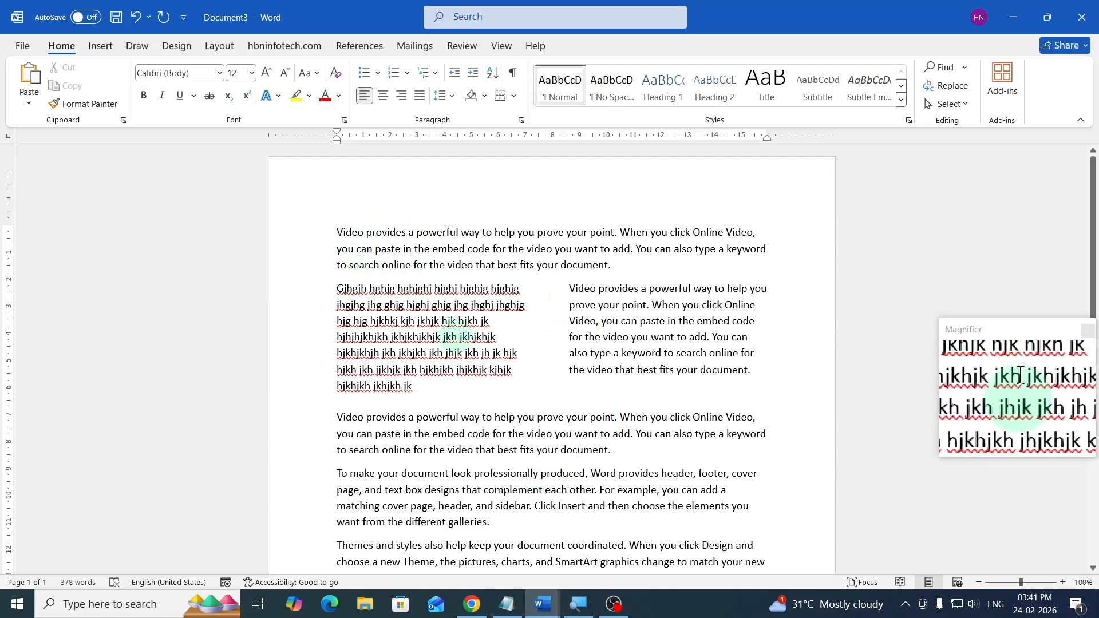
pyautogui.scroll(-5, 457, 336)
pyautogui.scroll(4, 475, 344)
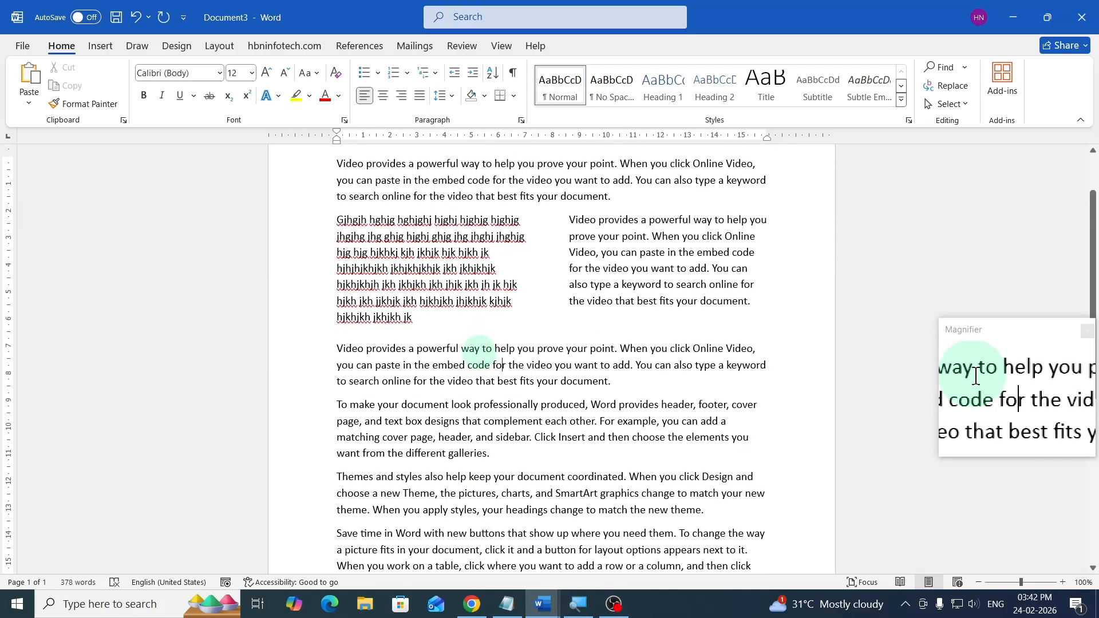
pyautogui.scroll(2, 478, 348)
pyautogui.scroll(-7, 535, 360)
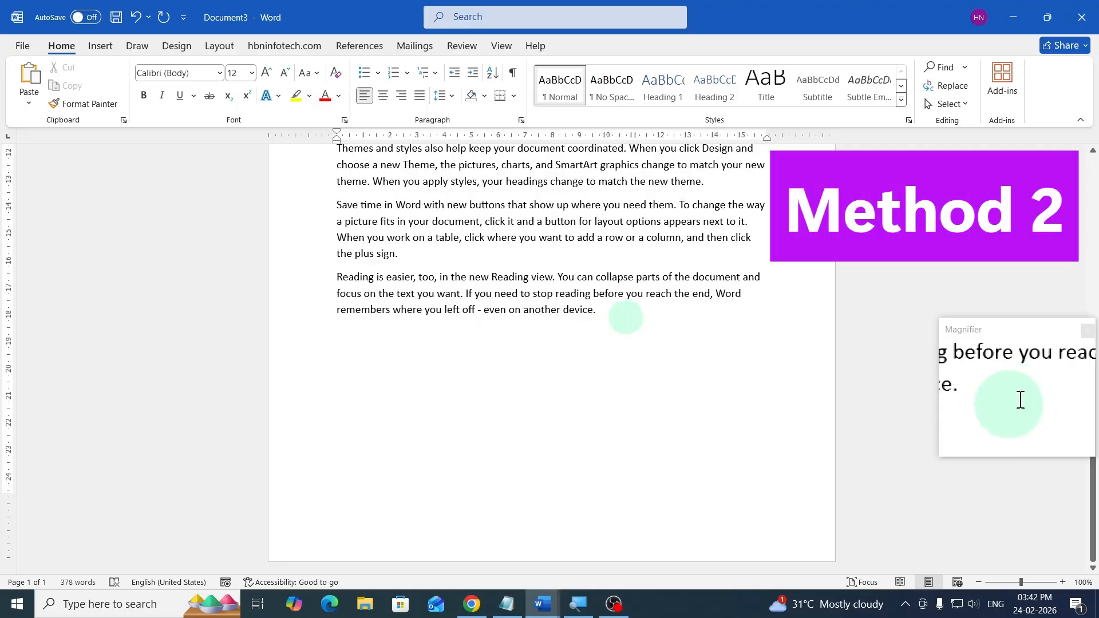
# - Insert a page break at the end of the document to start a new page
pyautogui.click(627, 317)
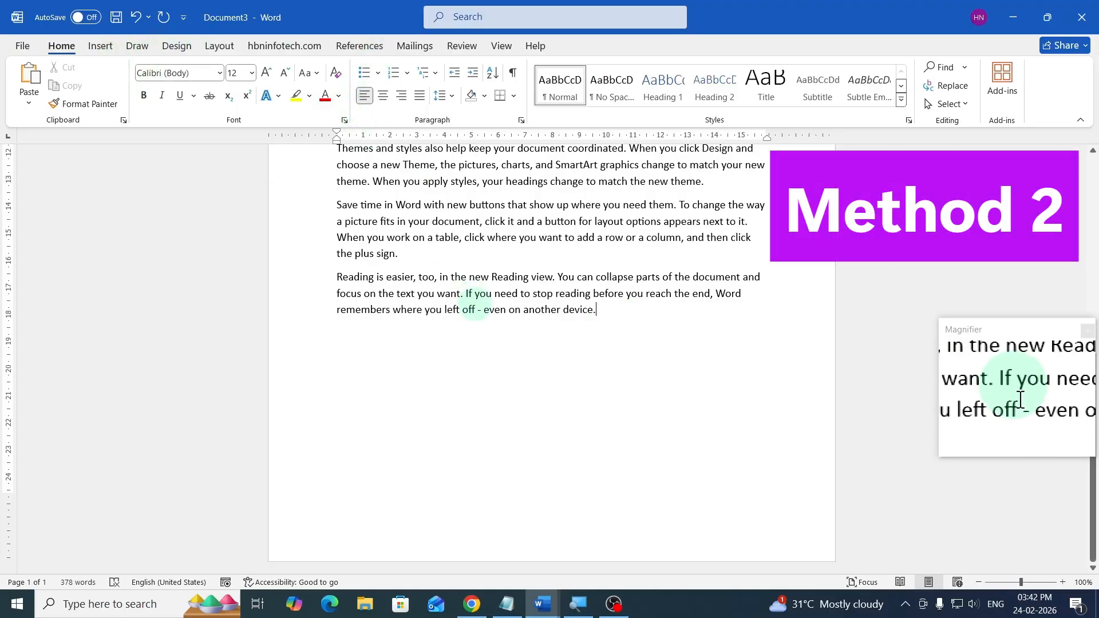
pyautogui.click(231, 48)
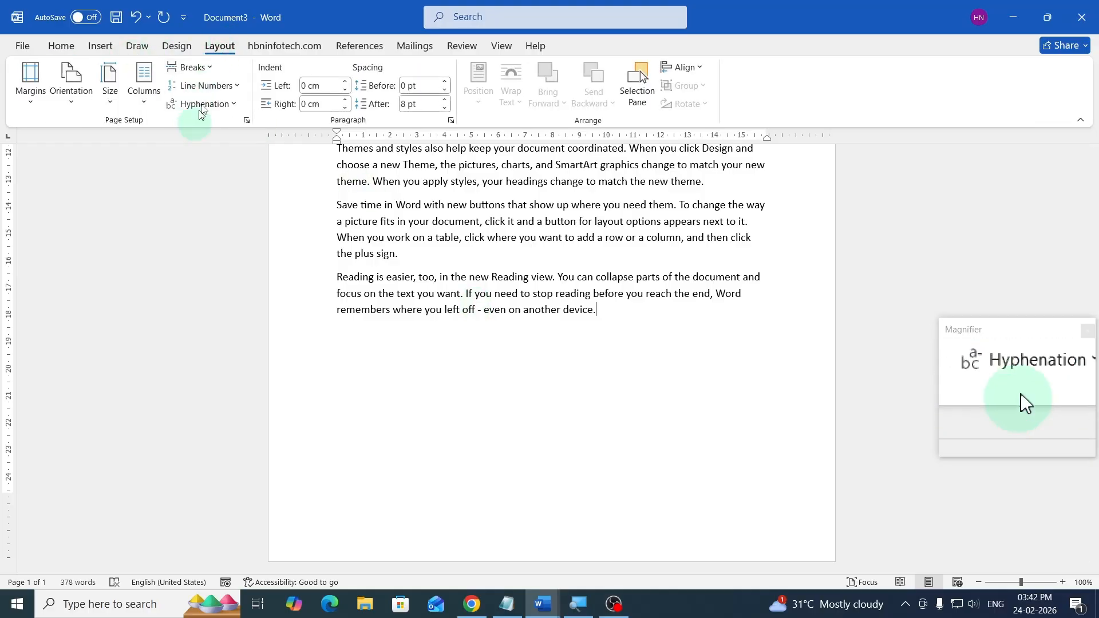
pyautogui.click(207, 73)
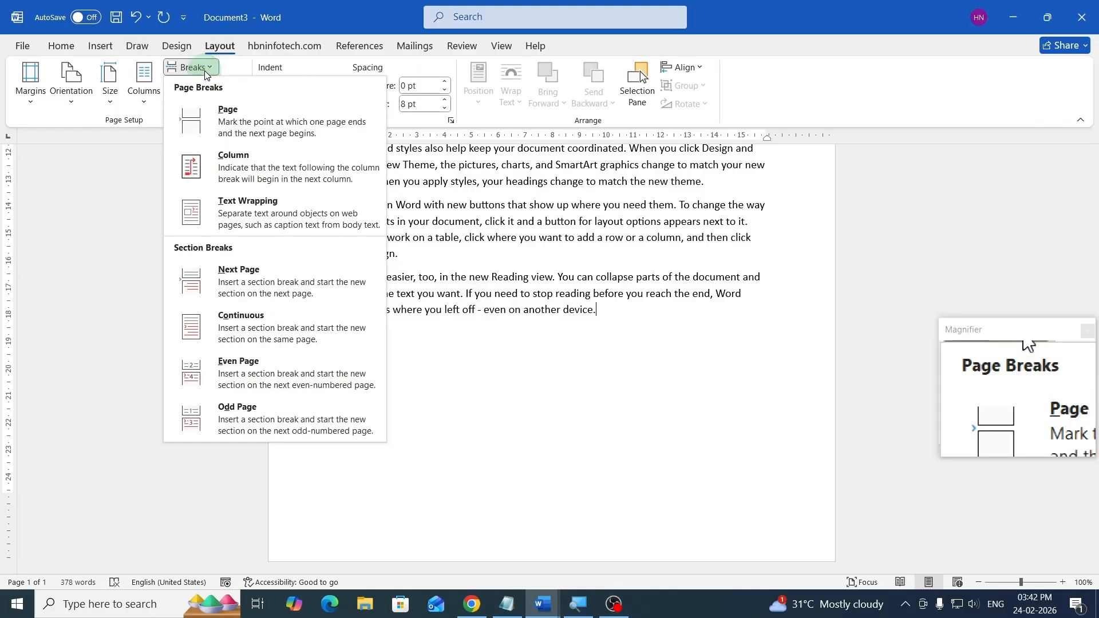
pyautogui.click(239, 133)
pyautogui.scroll(-5, 490, 388)
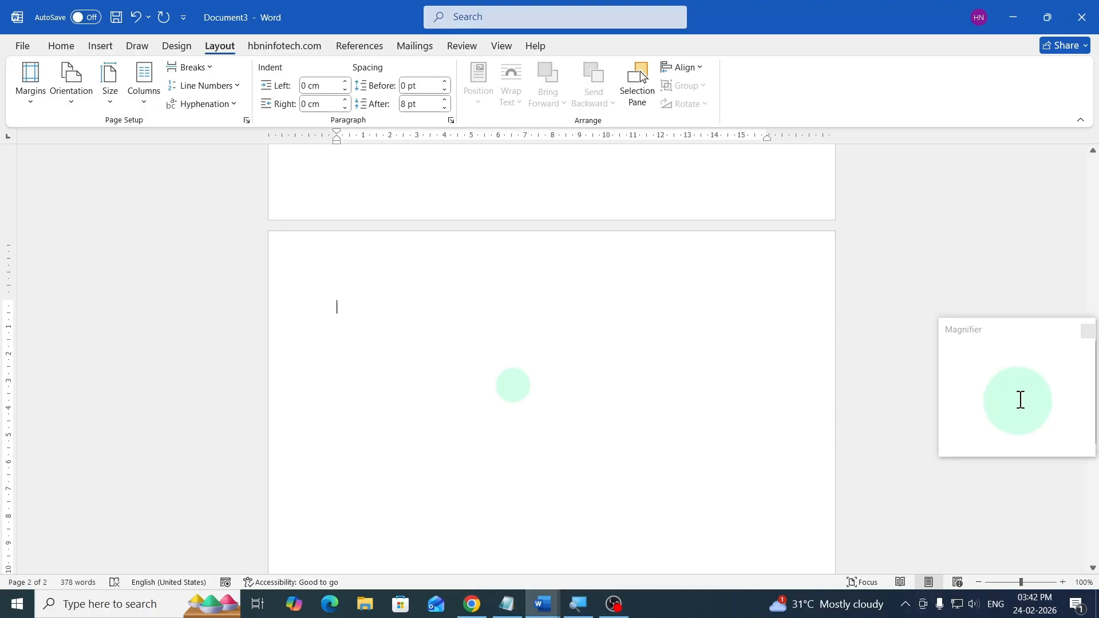
pyautogui.scroll(-1, 412, 343)
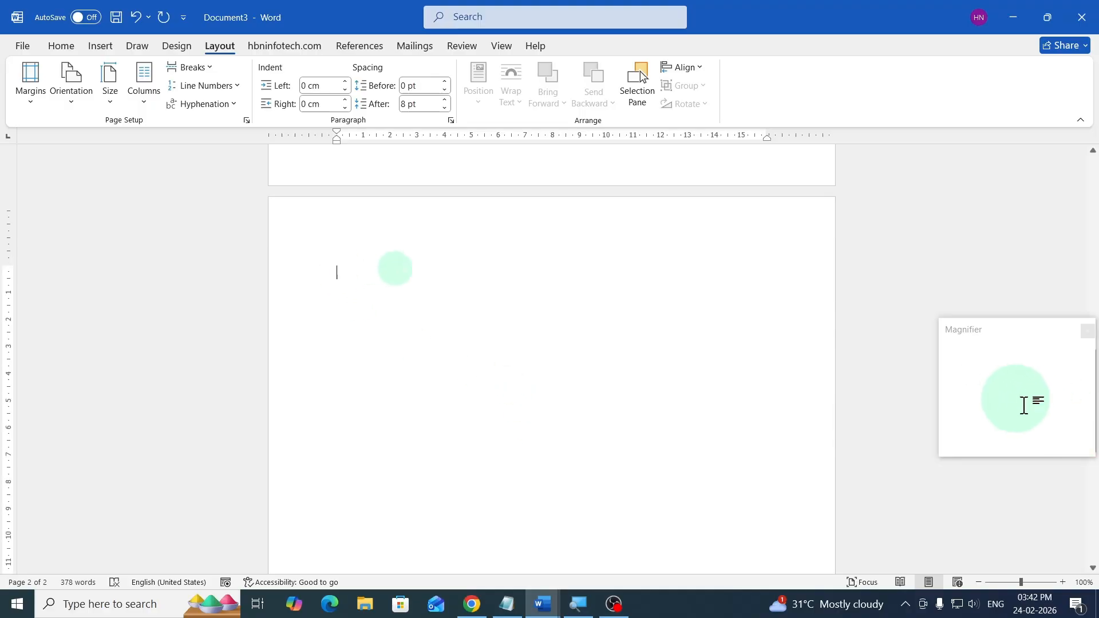
pyautogui.scroll(-1, 395, 268)
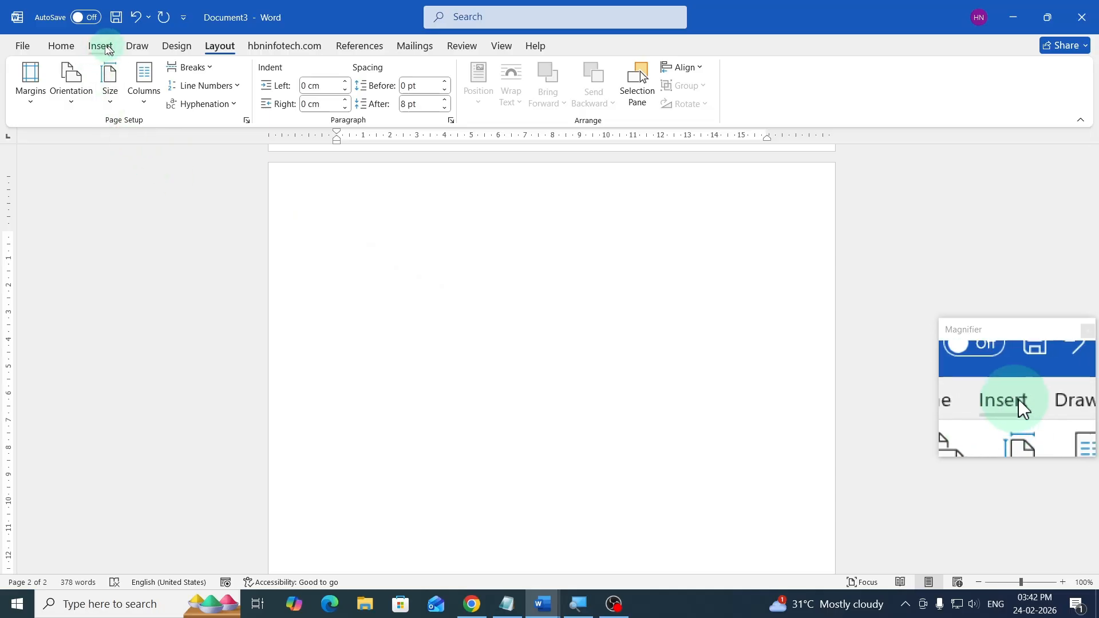
pyautogui.click(99, 50)
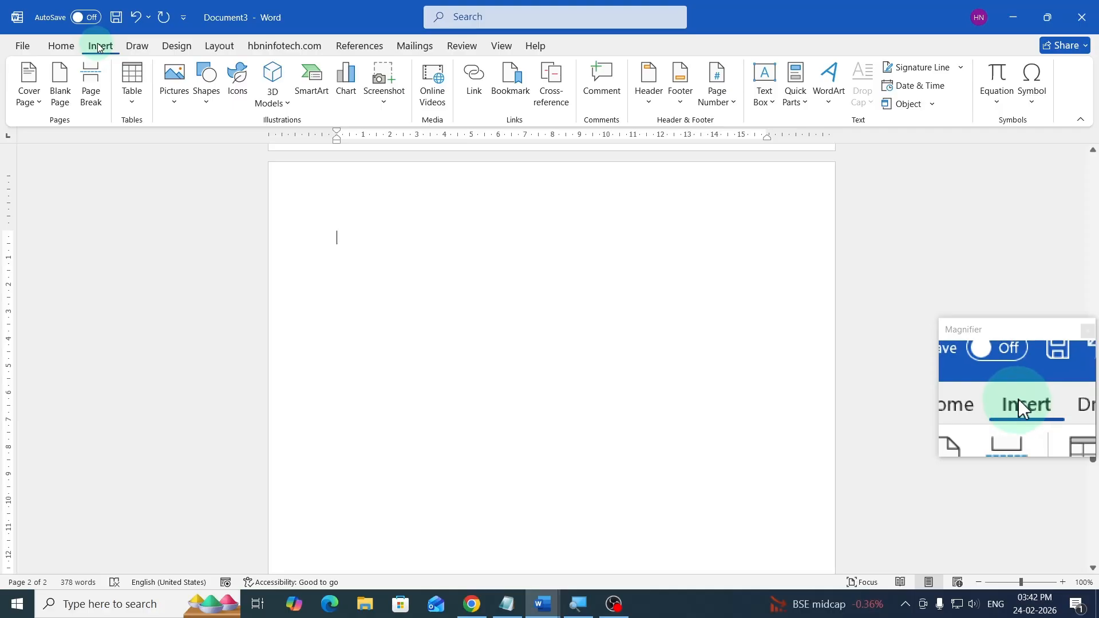
pyautogui.click(131, 105)
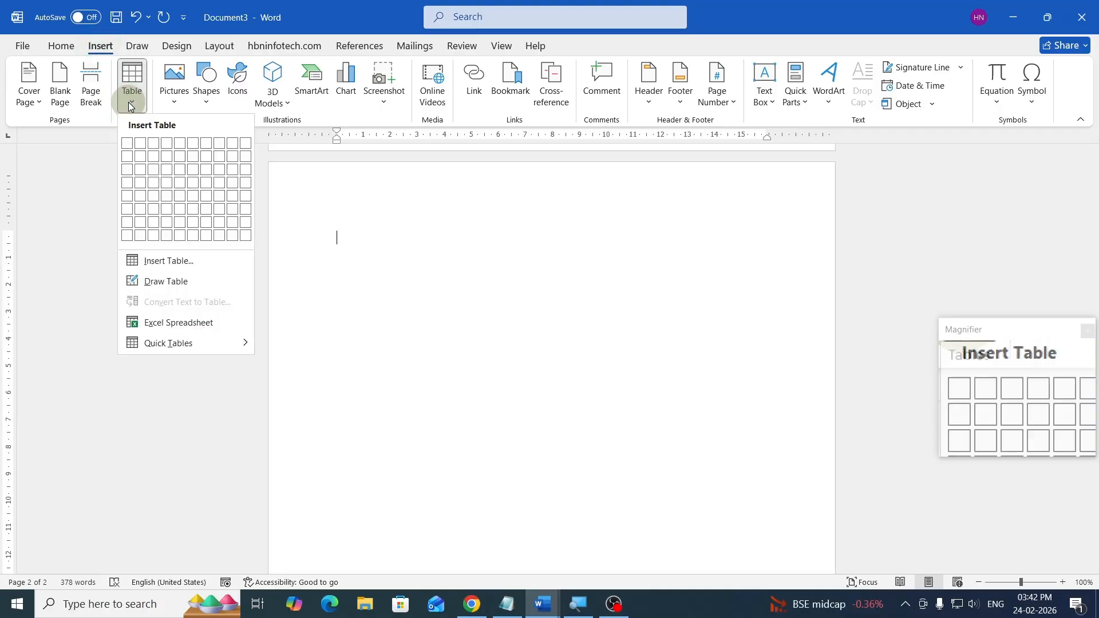
pyautogui.click(128, 147)
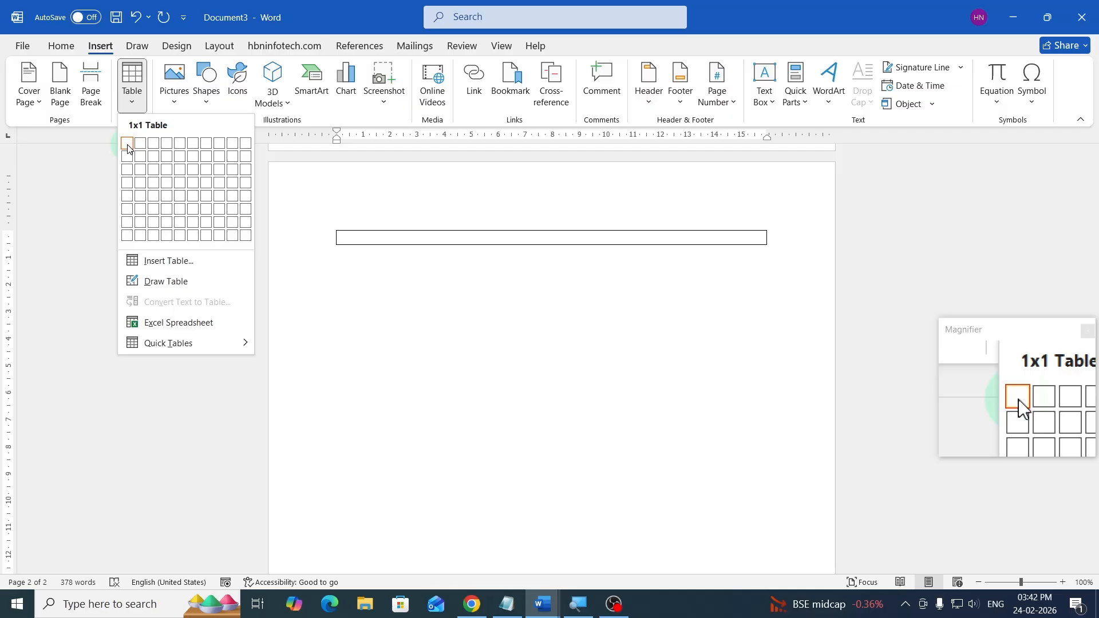
pyautogui.click(397, 245)
# - Select the text of each section in turn to compare the single-column and two-column layouts
pyautogui.scroll(10, 398, 245)
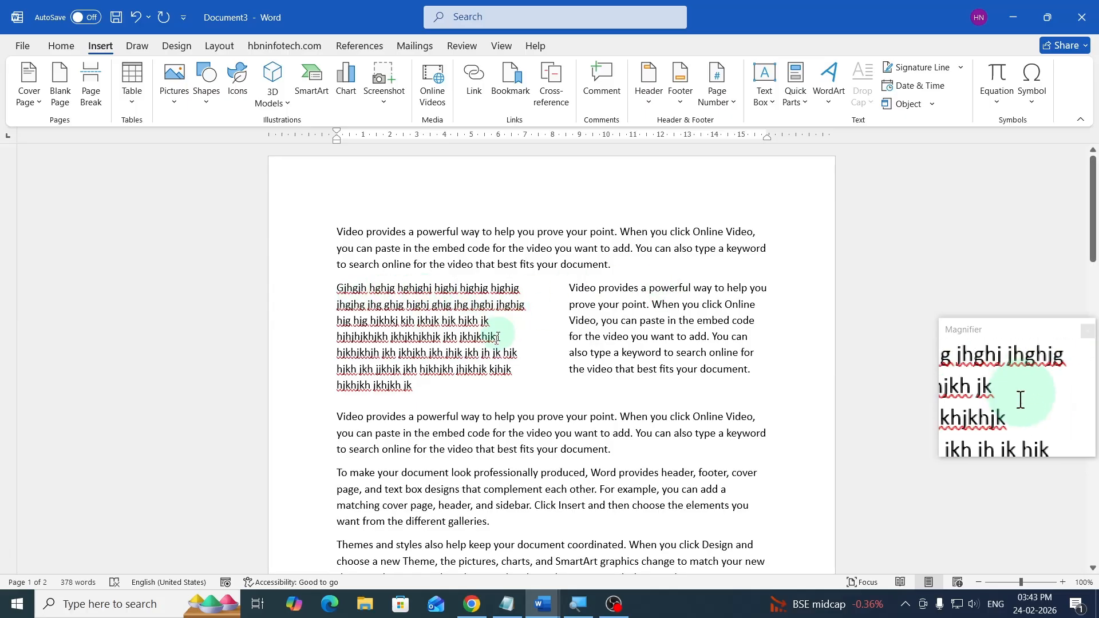
pyautogui.moveTo(337, 288); pyautogui.dragTo(422, 383)
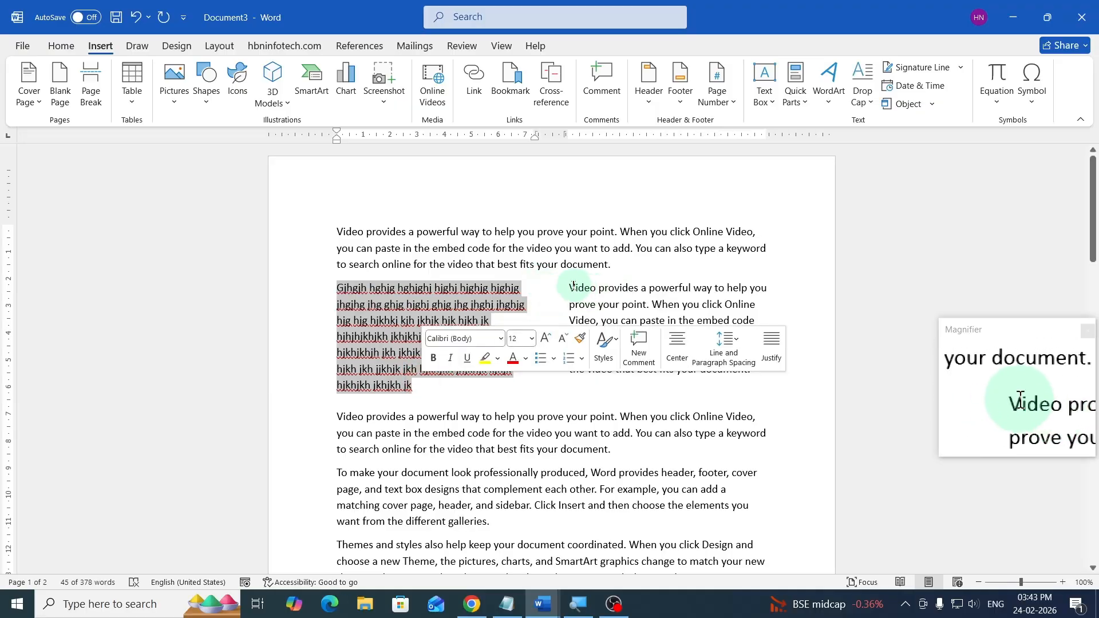
pyautogui.moveTo(570, 288); pyautogui.dragTo(744, 369)
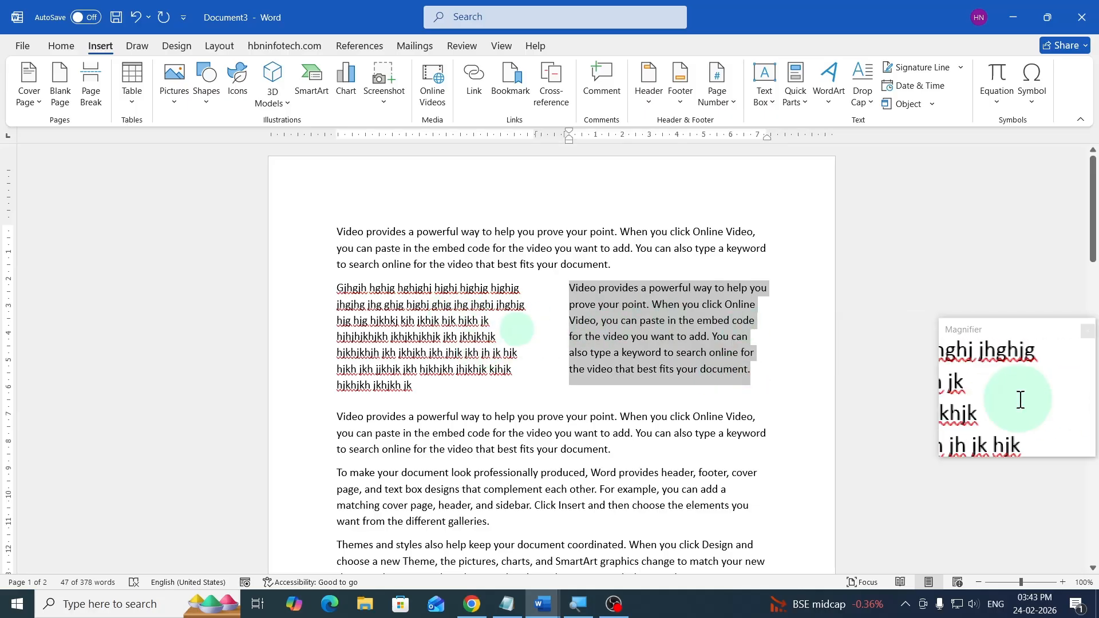
pyautogui.scroll(-7, 525, 321)
pyautogui.scroll(-8, 525, 329)
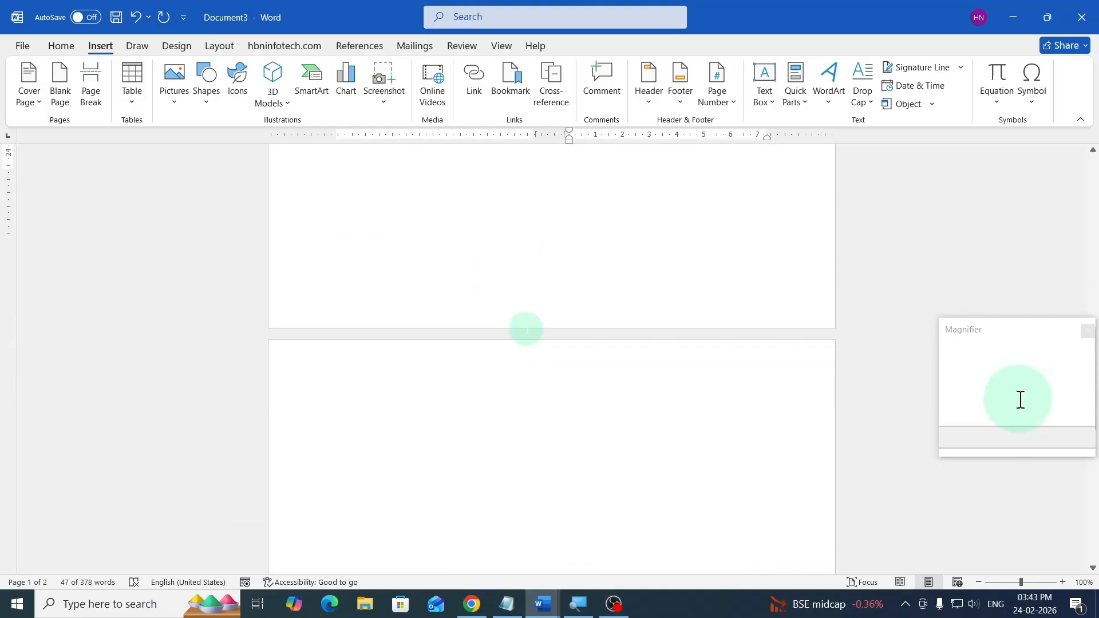
pyautogui.scroll(11, 492, 341)
pyautogui.scroll(4, 491, 342)
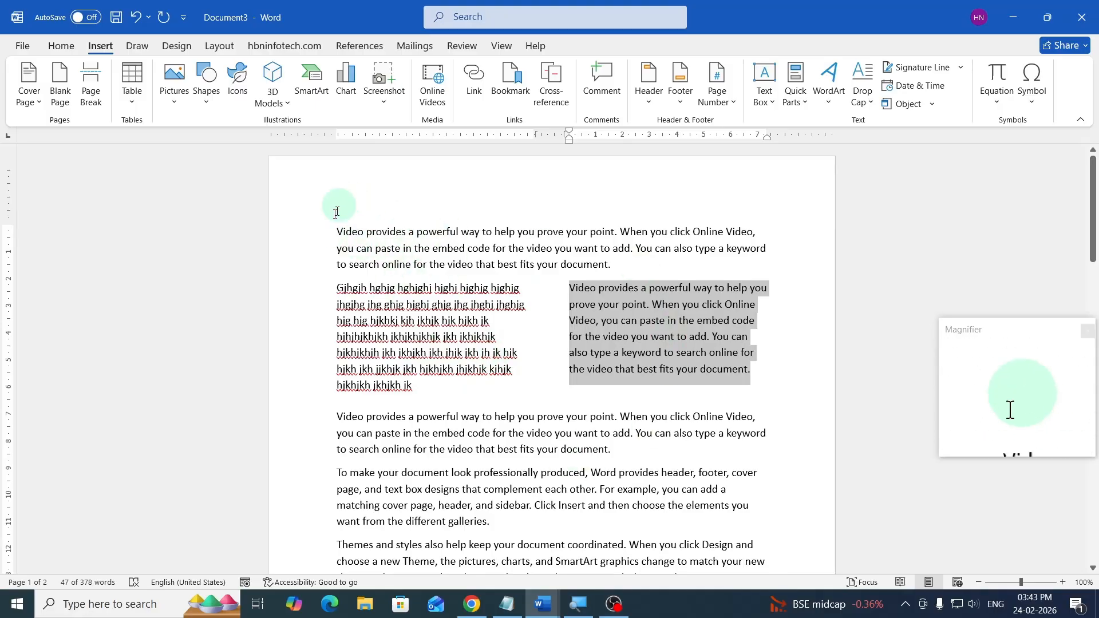
pyautogui.moveTo(337, 231); pyautogui.dragTo(622, 265)
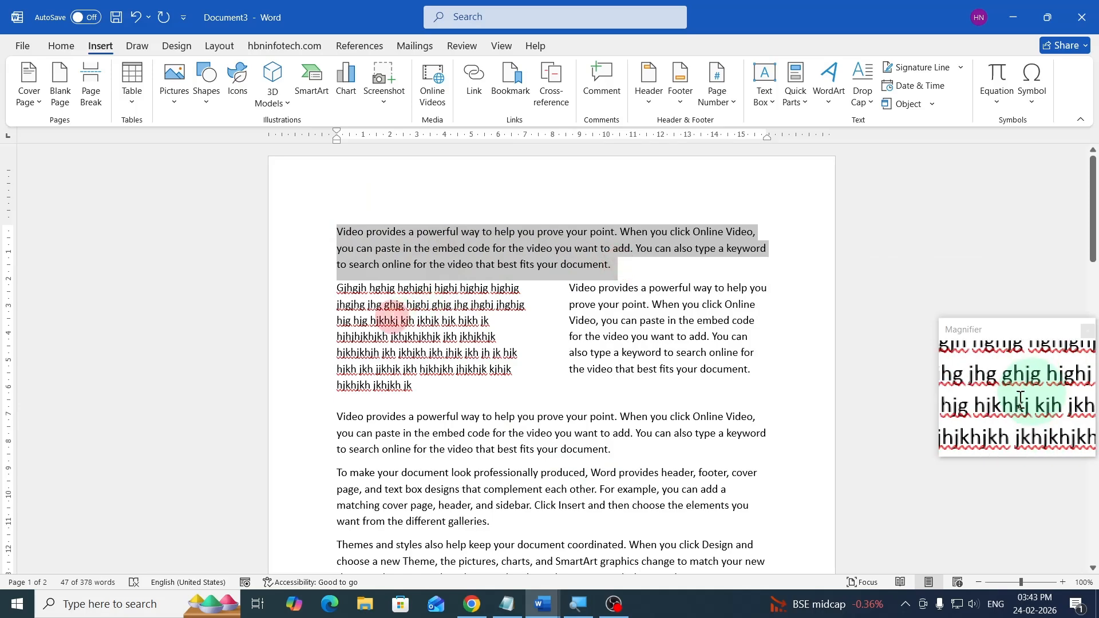
pyautogui.click(393, 320)
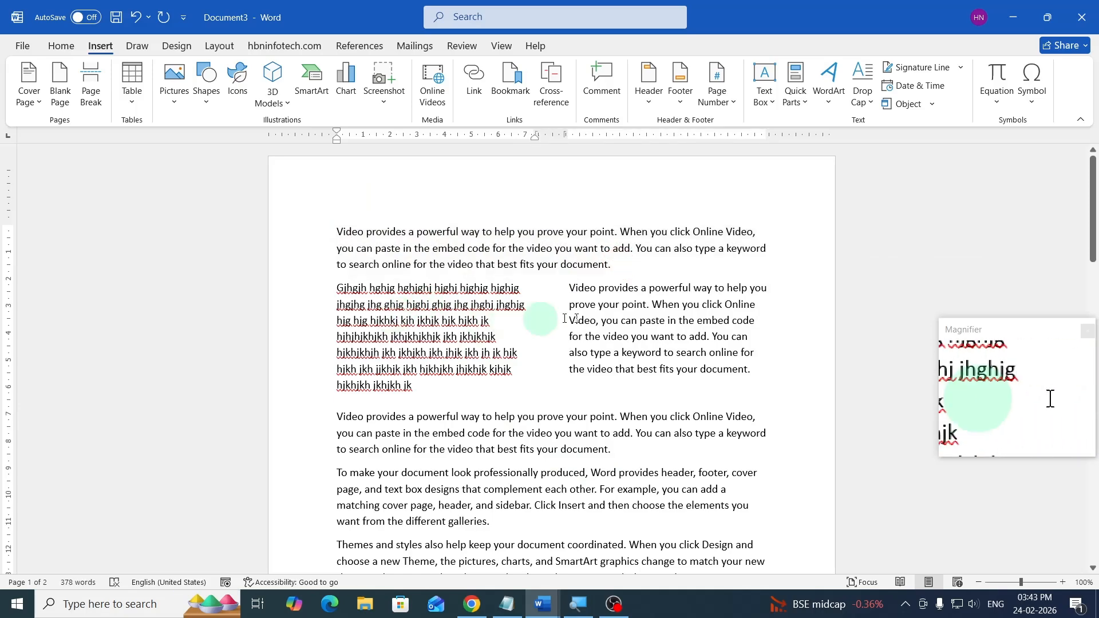
pyautogui.scroll(-3, 540, 374)
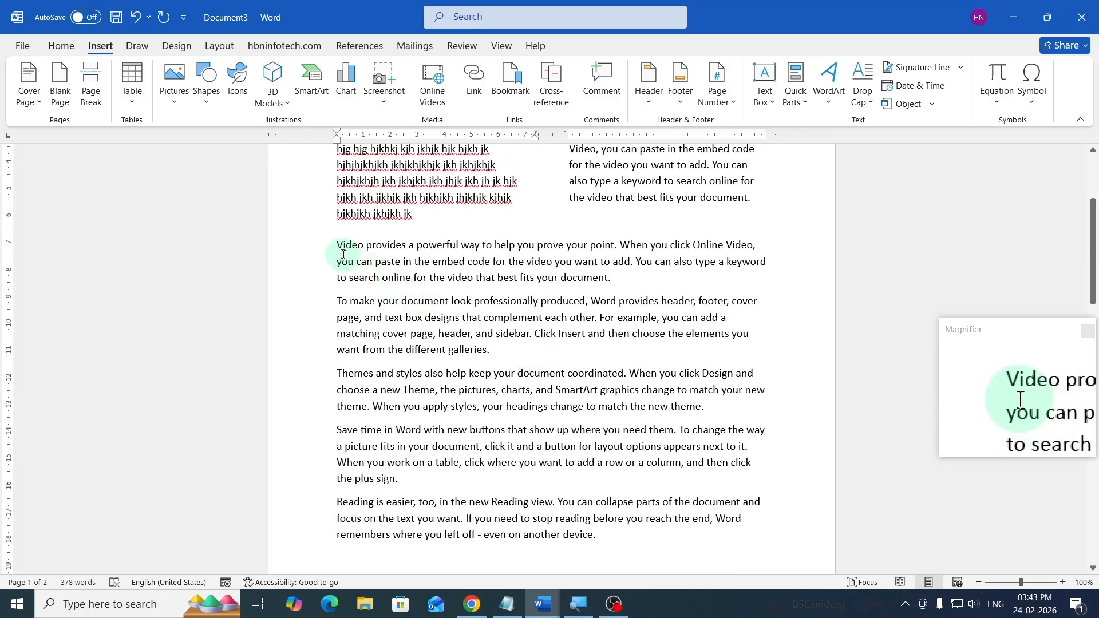
pyautogui.moveTo(338, 246); pyautogui.dragTo(621, 281)
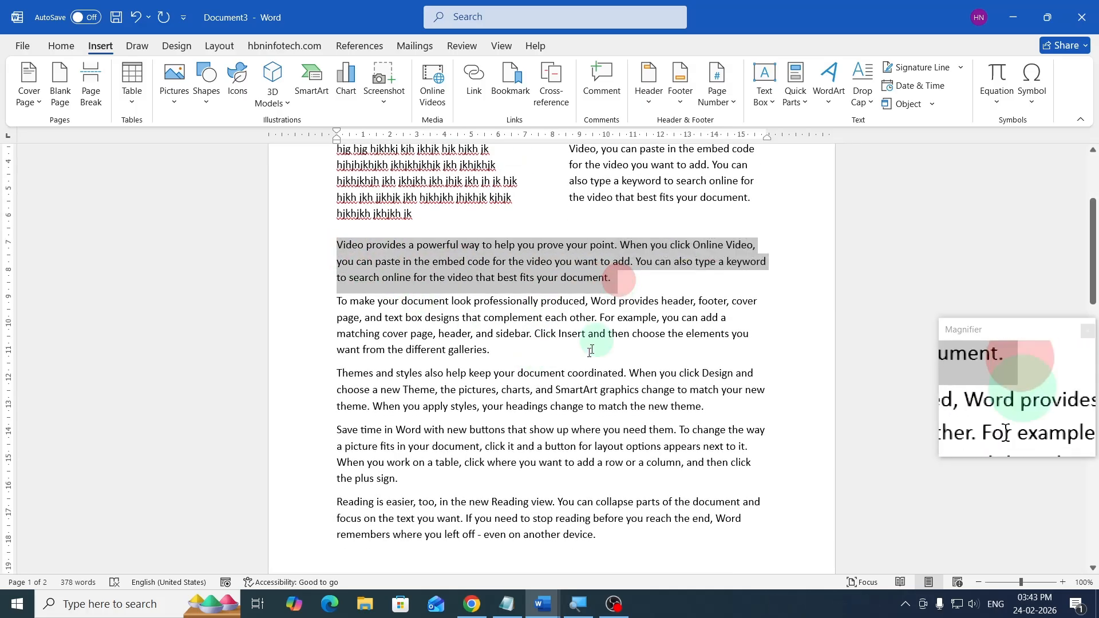
pyautogui.scroll(3, 593, 349)
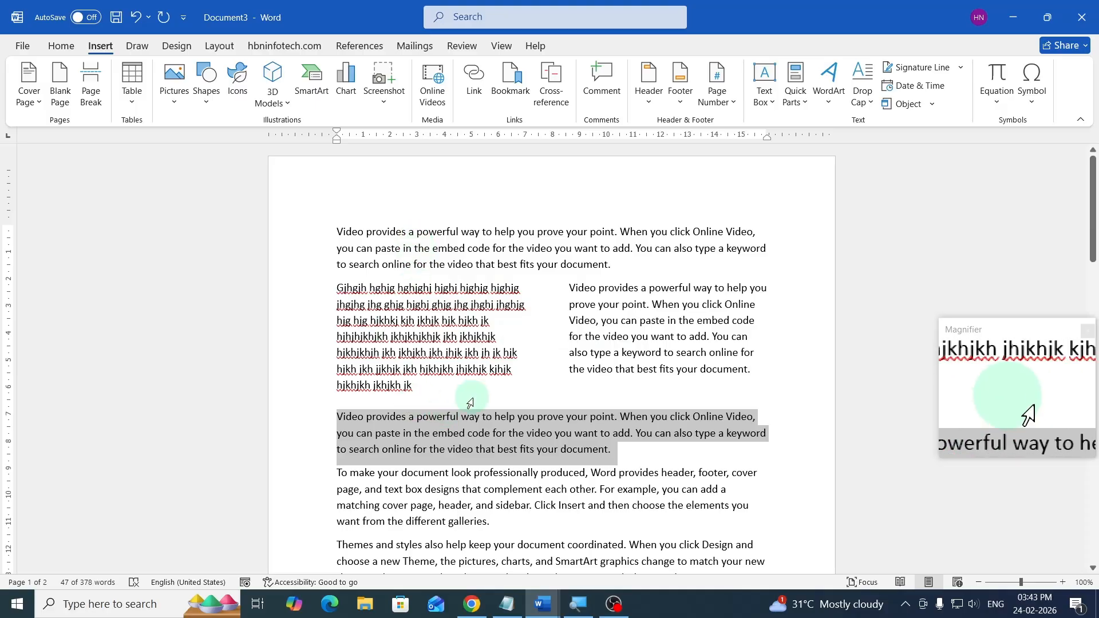
# - Insert a table with 3 columns and 3 rows at the top of the new page
pyautogui.scroll(-10, 466, 400)
pyautogui.scroll(-5, 519, 378)
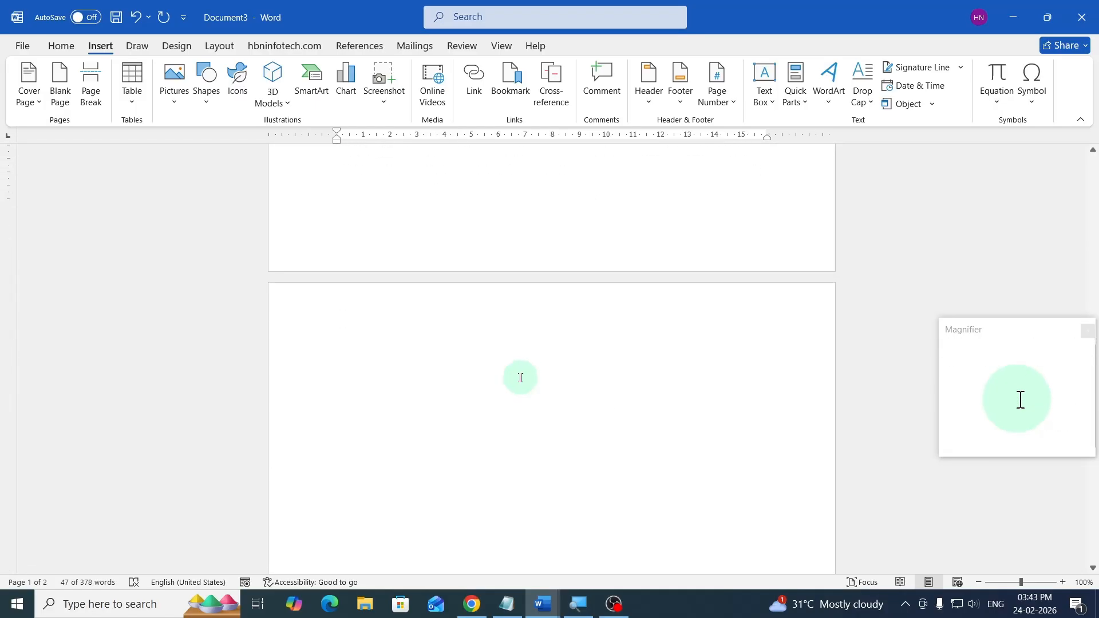
pyautogui.click(373, 308)
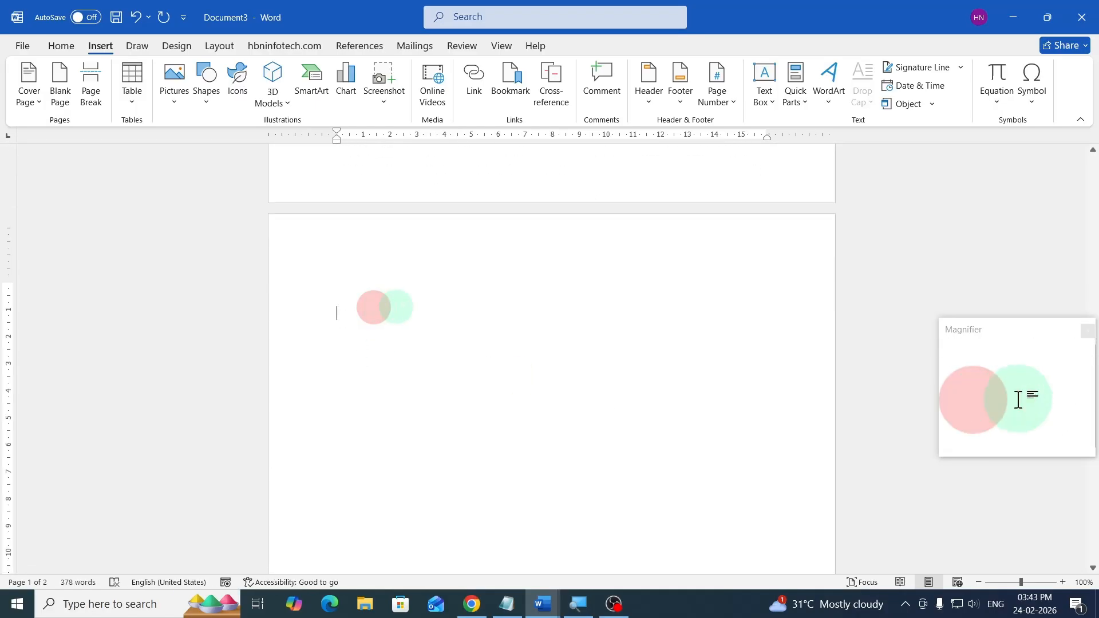
pyautogui.click(133, 105)
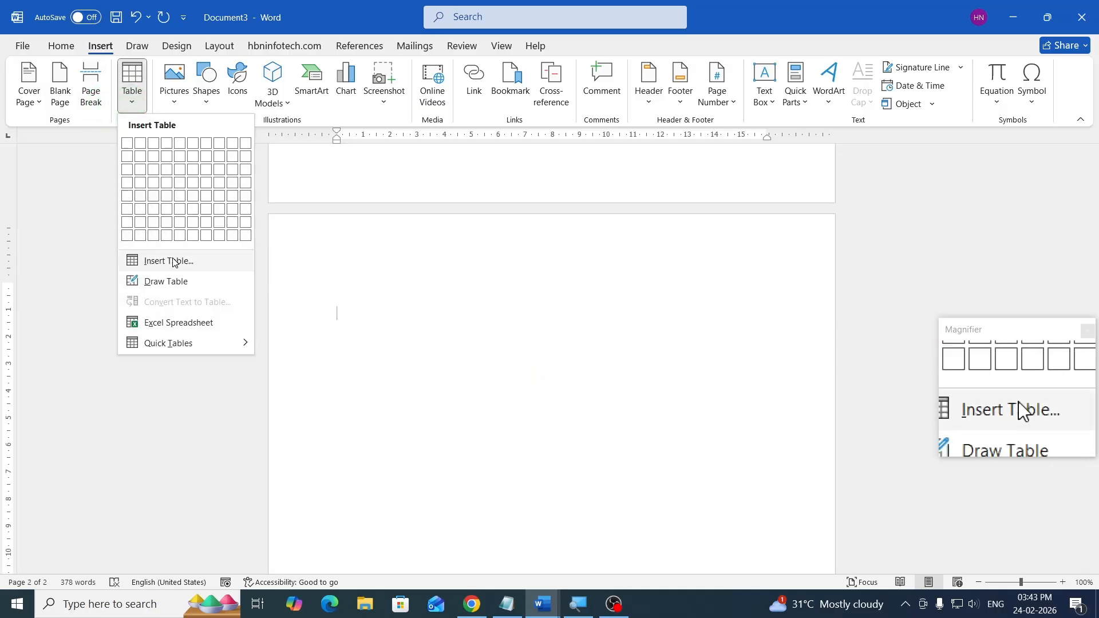
pyautogui.click(192, 261)
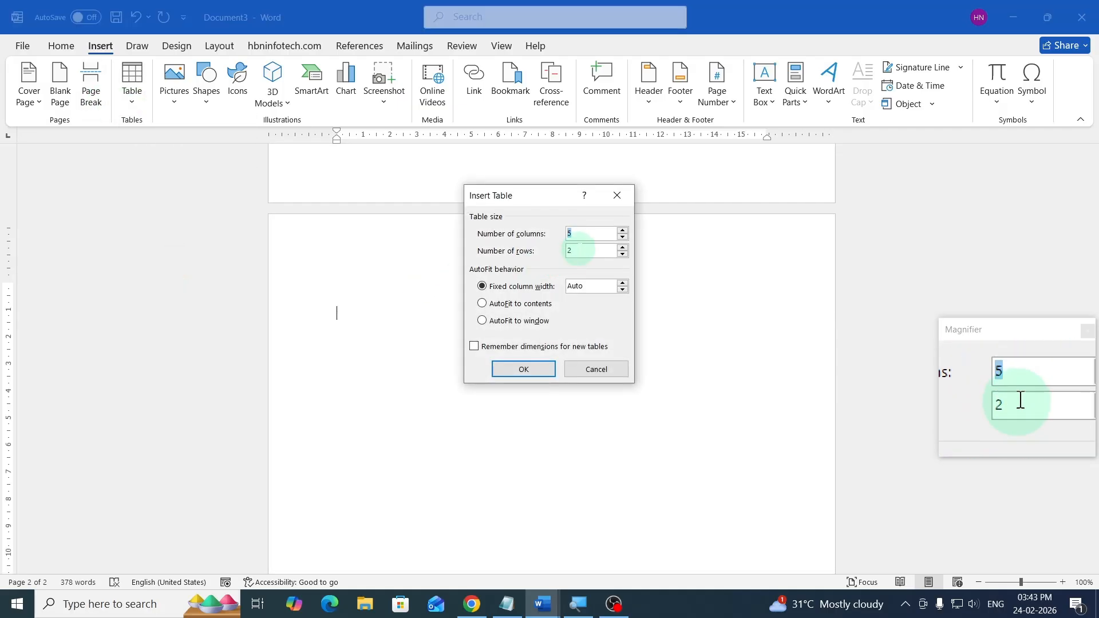
pyautogui.write('3')
pyautogui.moveTo(580, 249); pyautogui.dragTo(567, 252)
pyautogui.write('3')
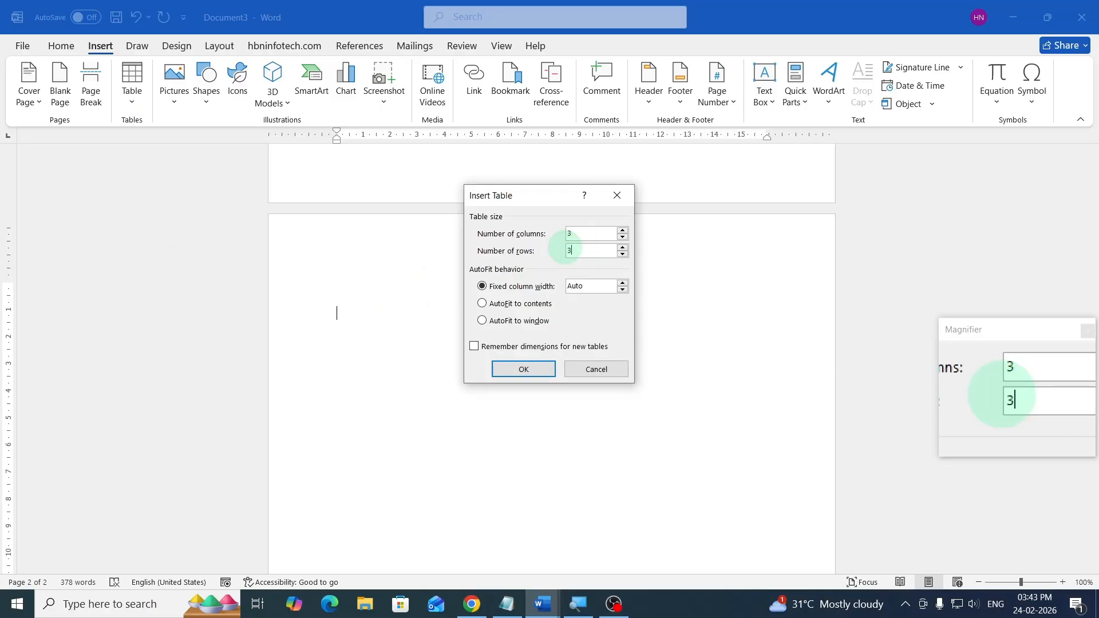
pyautogui.click(533, 367)
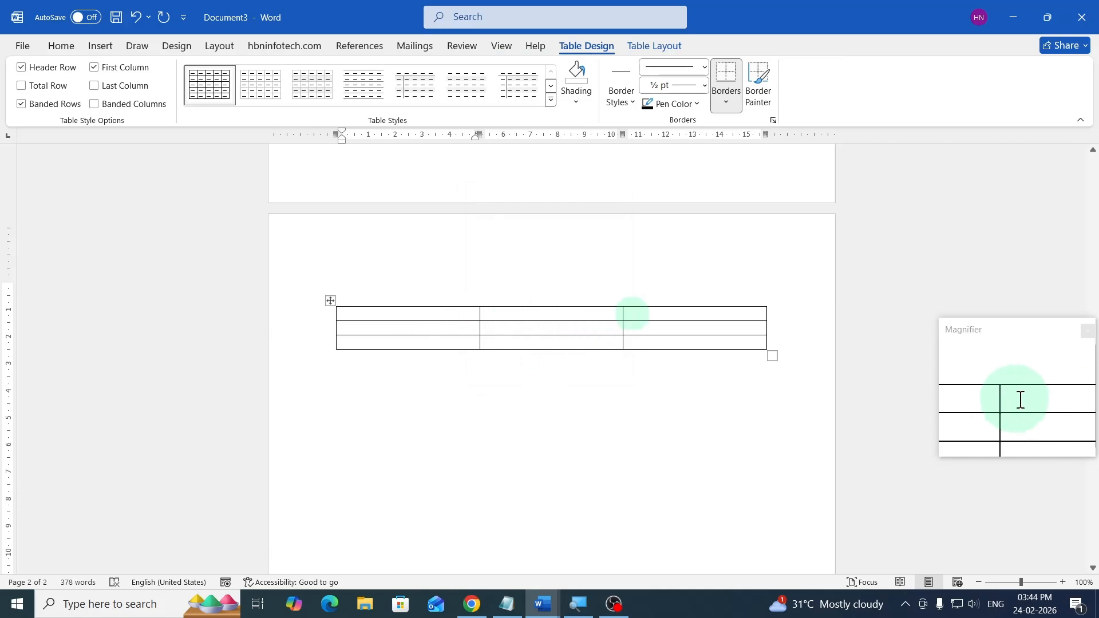
# - Merge the cells of the table's first row into one cell
pyautogui.moveTo(633, 312); pyautogui.dragTo(437, 318)
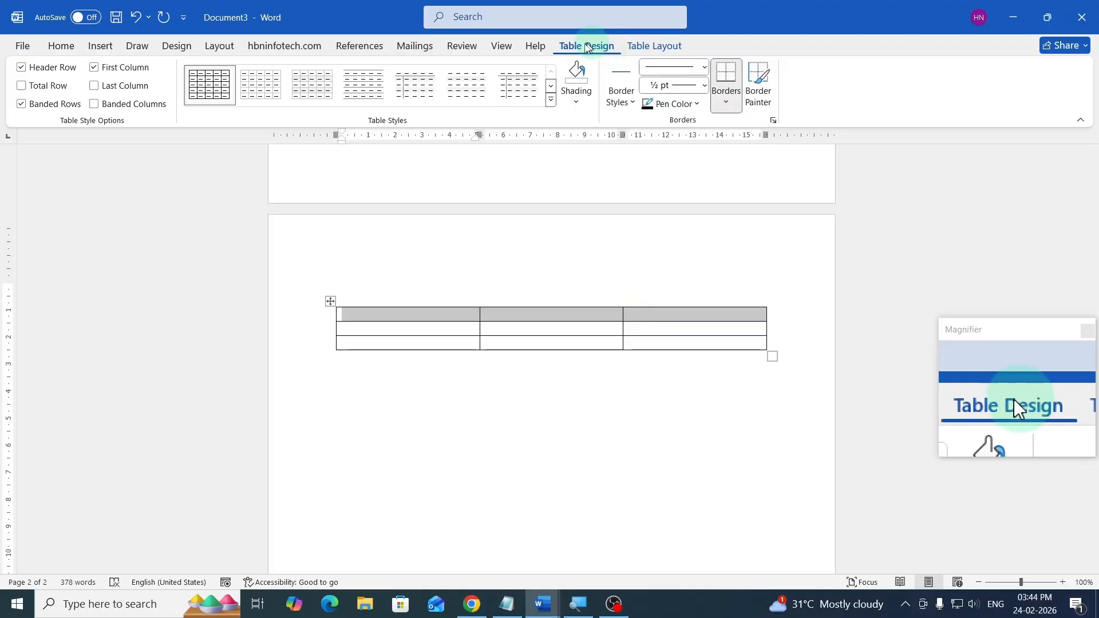
pyautogui.click(654, 46)
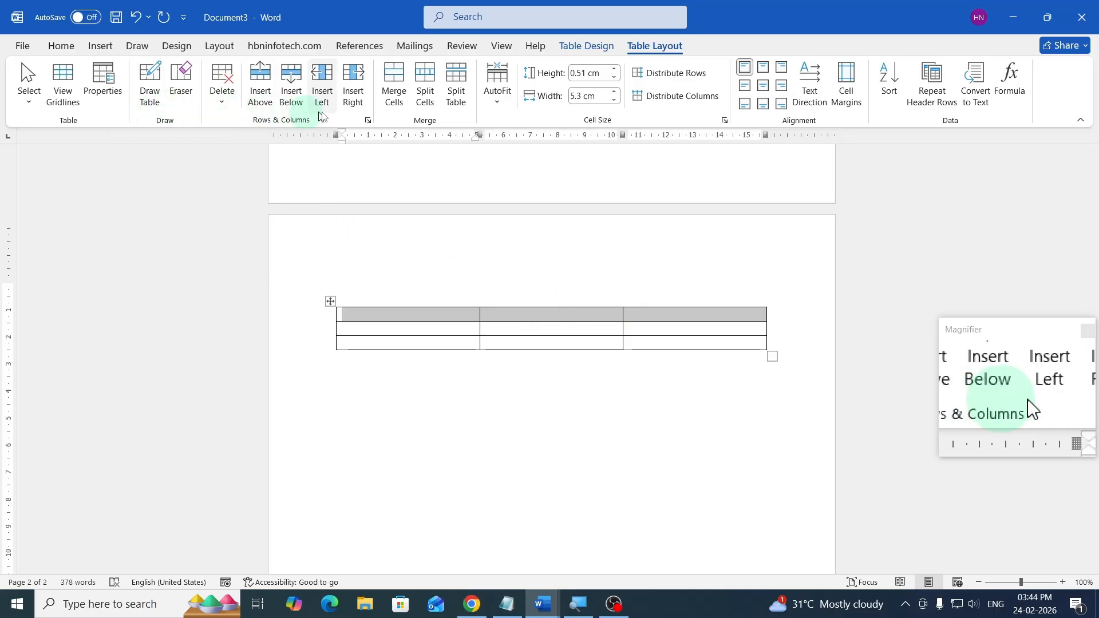
pyautogui.click(396, 85)
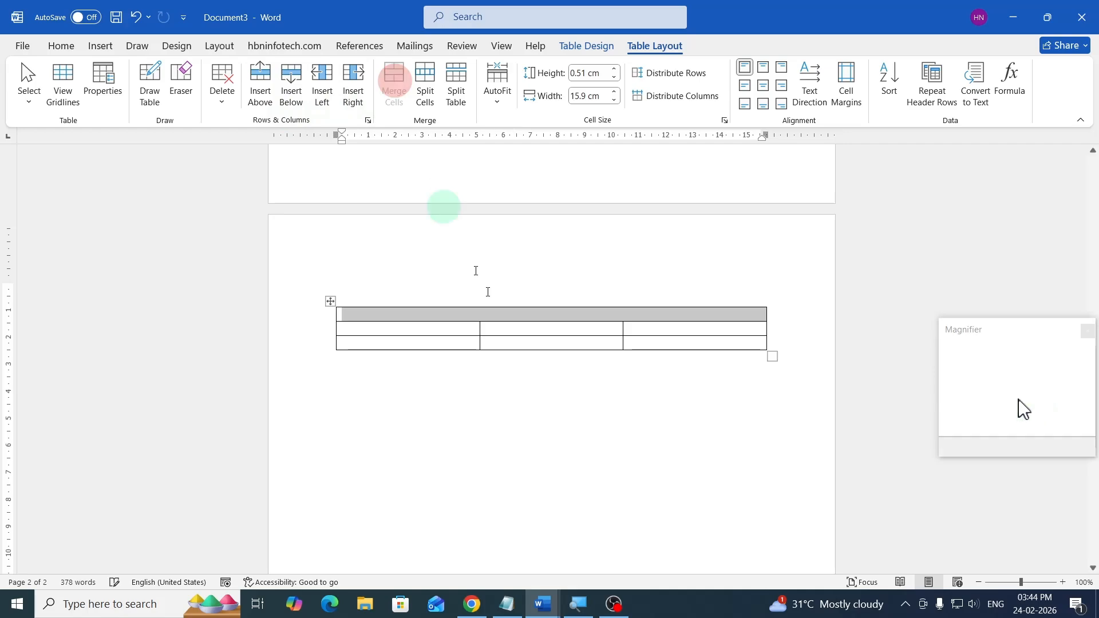
# - Fill the merged top row with =rand(1,5) sample text and the second row's first cell with =rand(1)
pyautogui.click(531, 319)
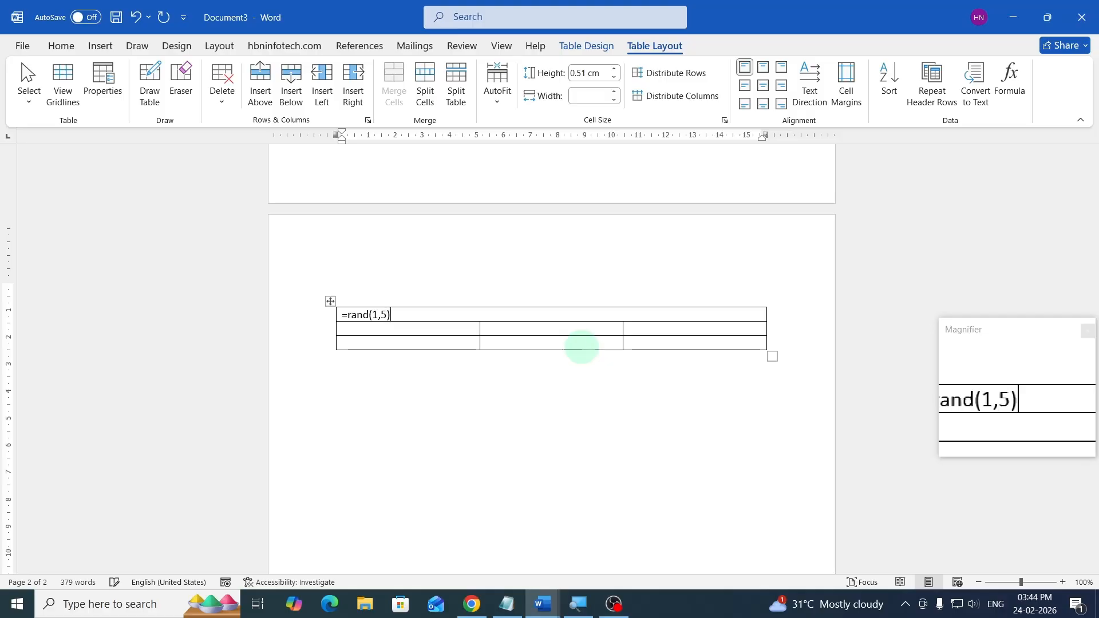
pyautogui.press('Return')
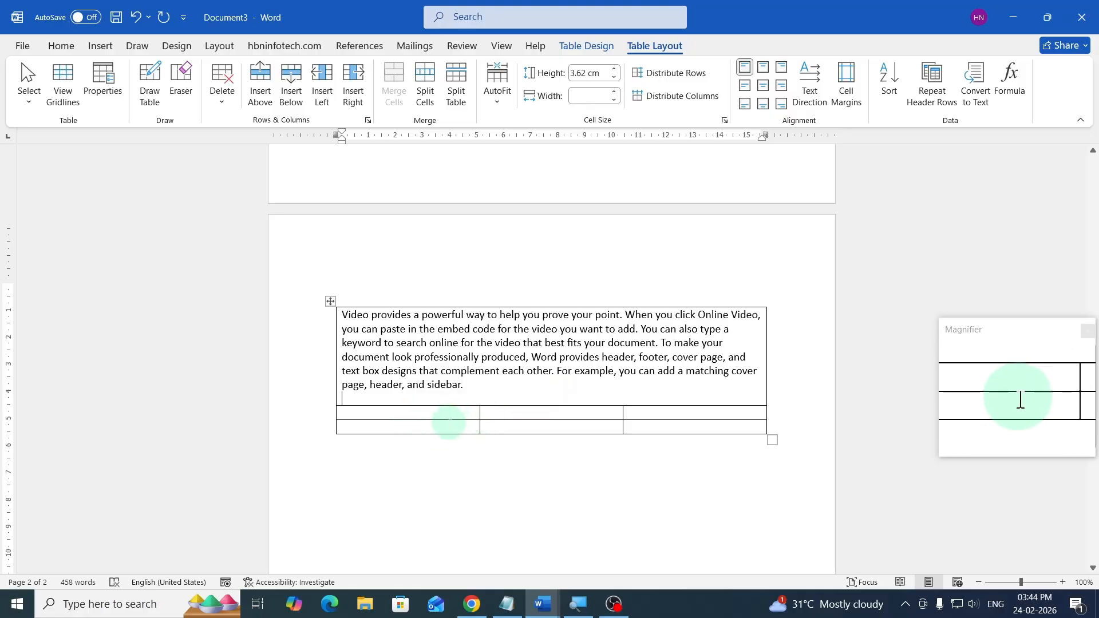
pyautogui.click(451, 414)
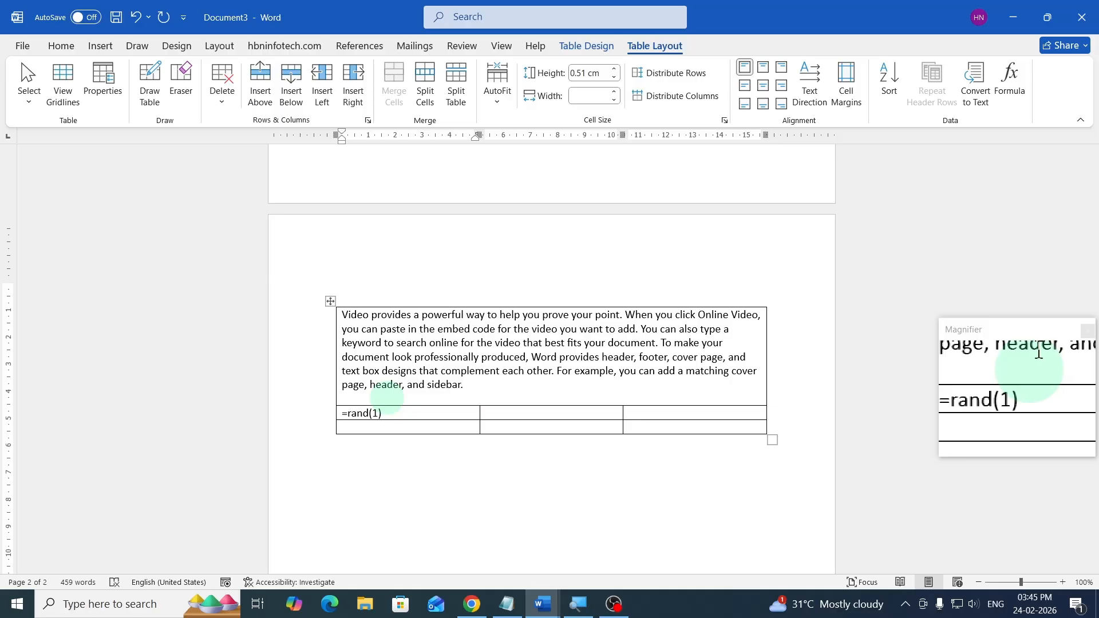
pyautogui.press('Return')
# - Widen the second row's first column and narrow the middle column to a thin gap
pyautogui.scroll(-3, 412, 378)
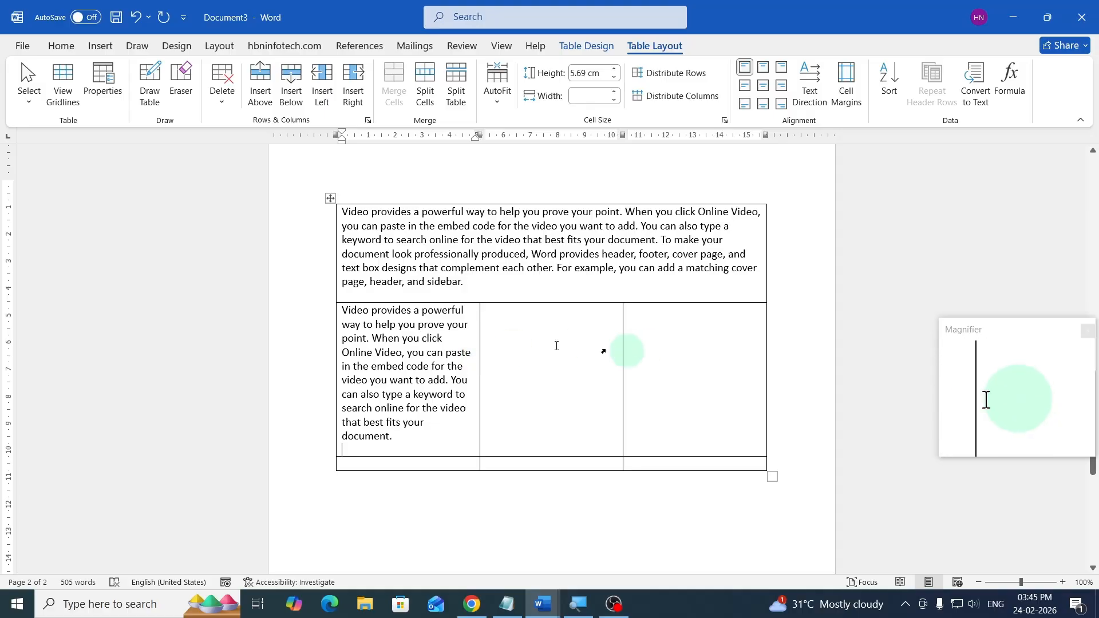
pyautogui.moveTo(478, 364); pyautogui.dragTo(542, 363)
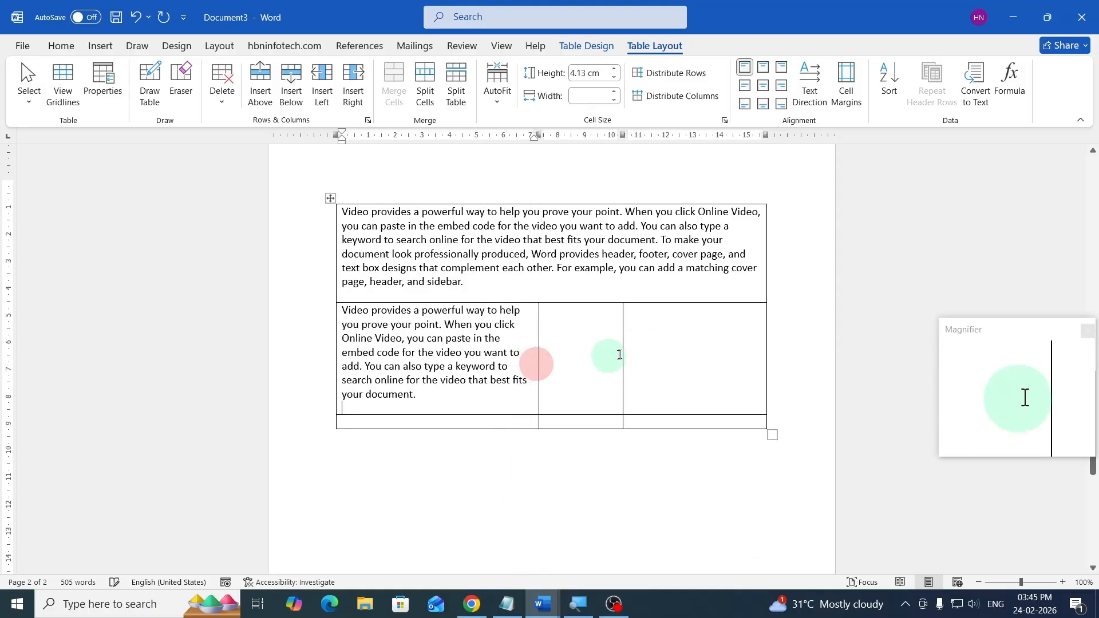
pyautogui.moveTo(622, 353); pyautogui.dragTo(560, 356)
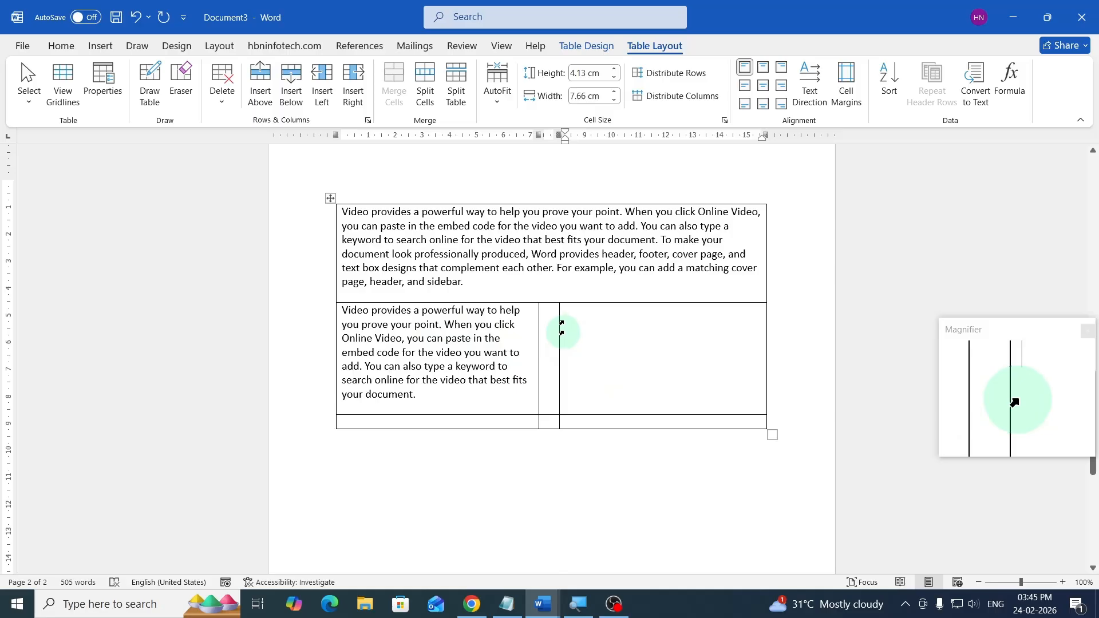
# - Copy the text from the second row's first cell and paste it into the third cell
pyautogui.moveTo(424, 395); pyautogui.dragTo(344, 312)
pyautogui.rightClick(416, 353)
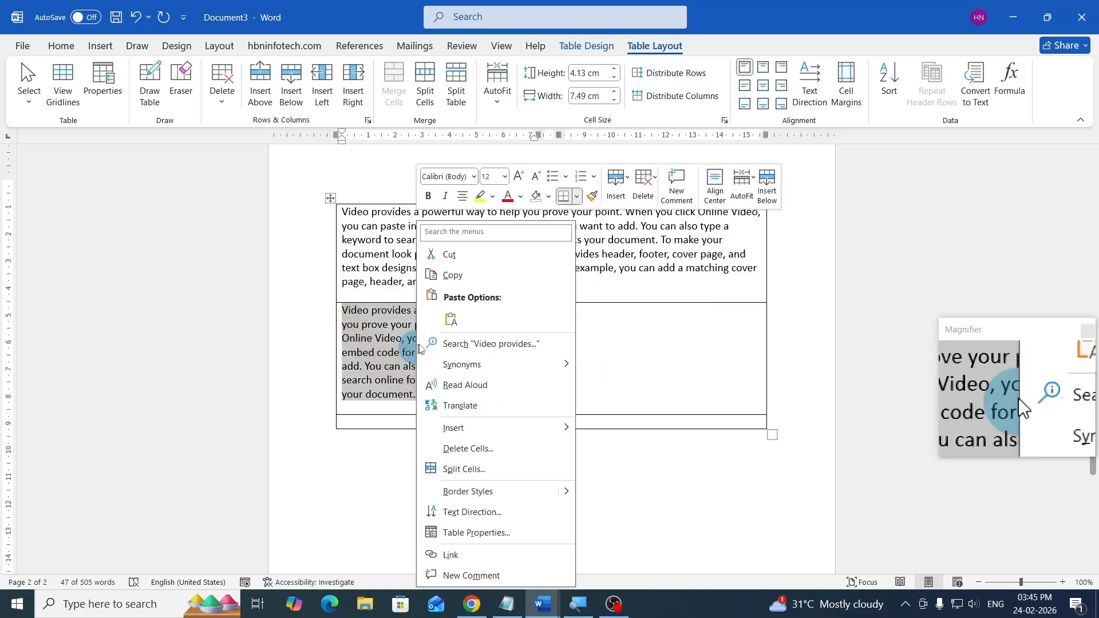
pyautogui.click(445, 269)
pyautogui.click(584, 325)
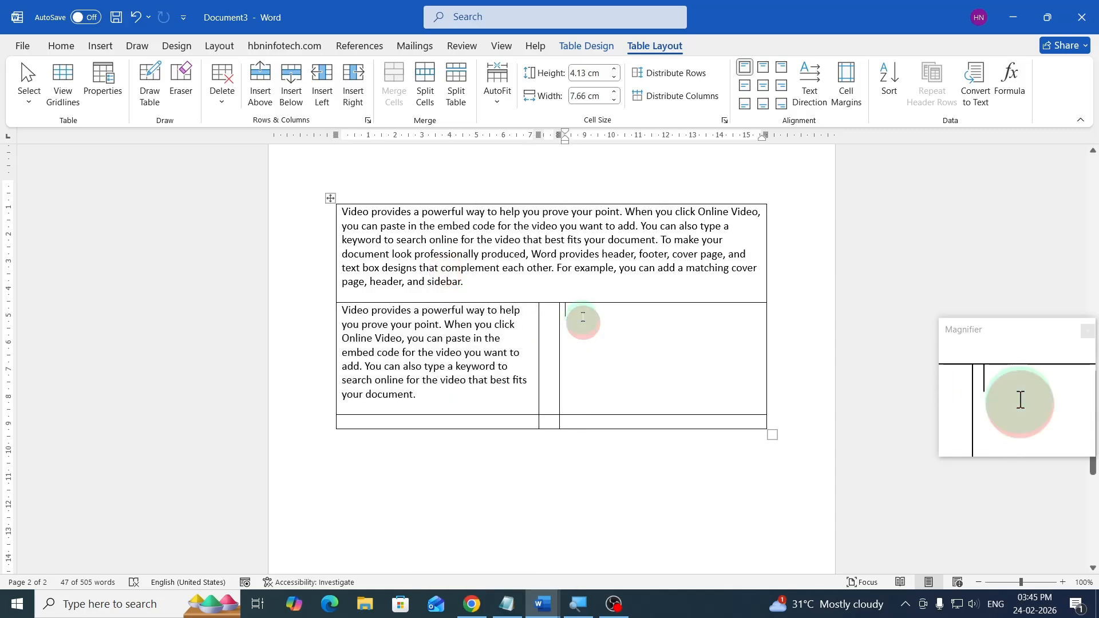
pyautogui.rightClick(580, 316)
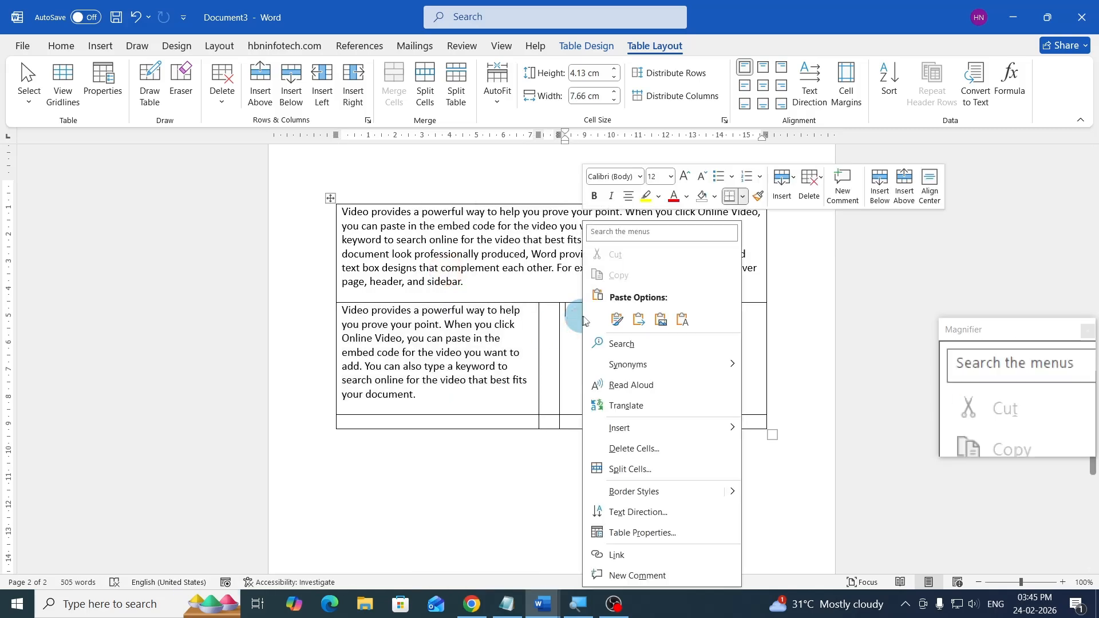
pyautogui.click(617, 320)
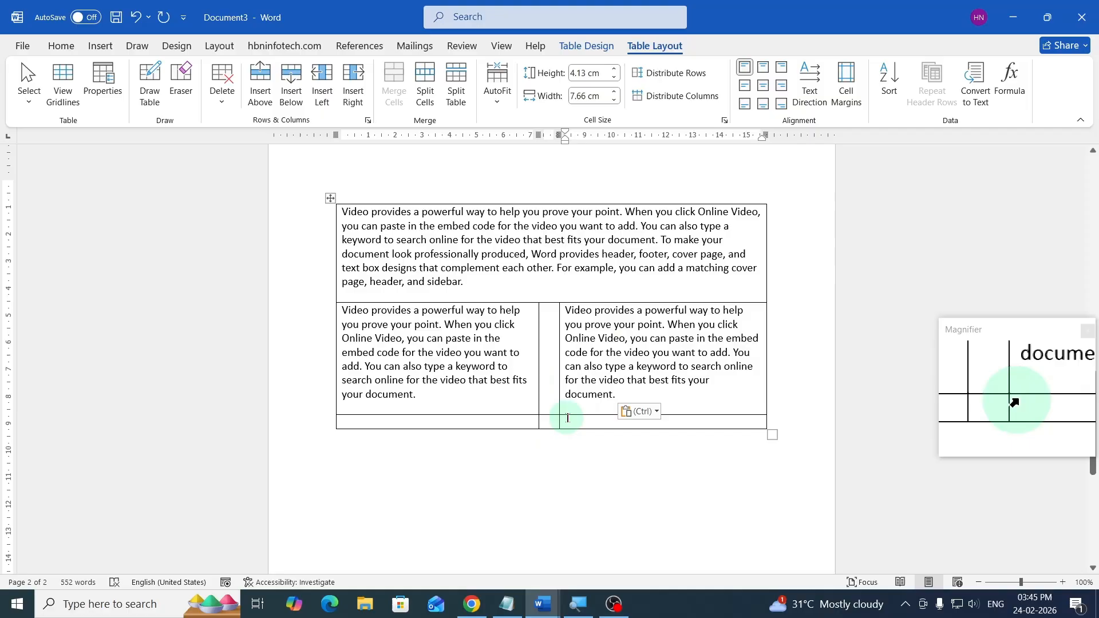
# - Merge the bottom row's cells and fill it with =rand() sample text
pyautogui.moveTo(567, 420); pyautogui.dragTo(504, 422)
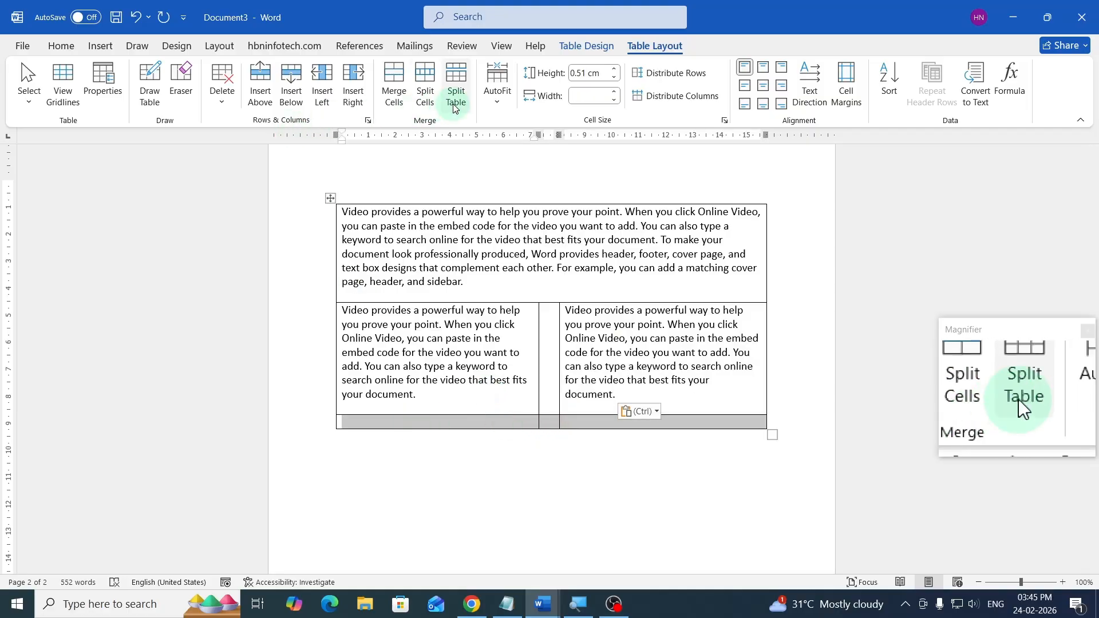
pyautogui.click(391, 91)
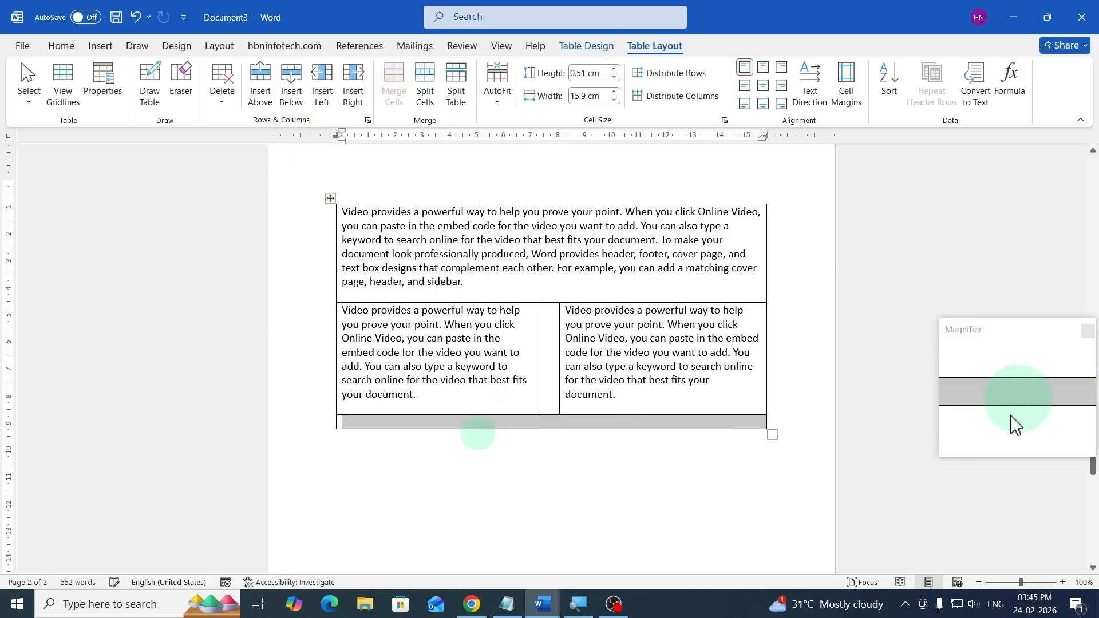
pyautogui.click(479, 422)
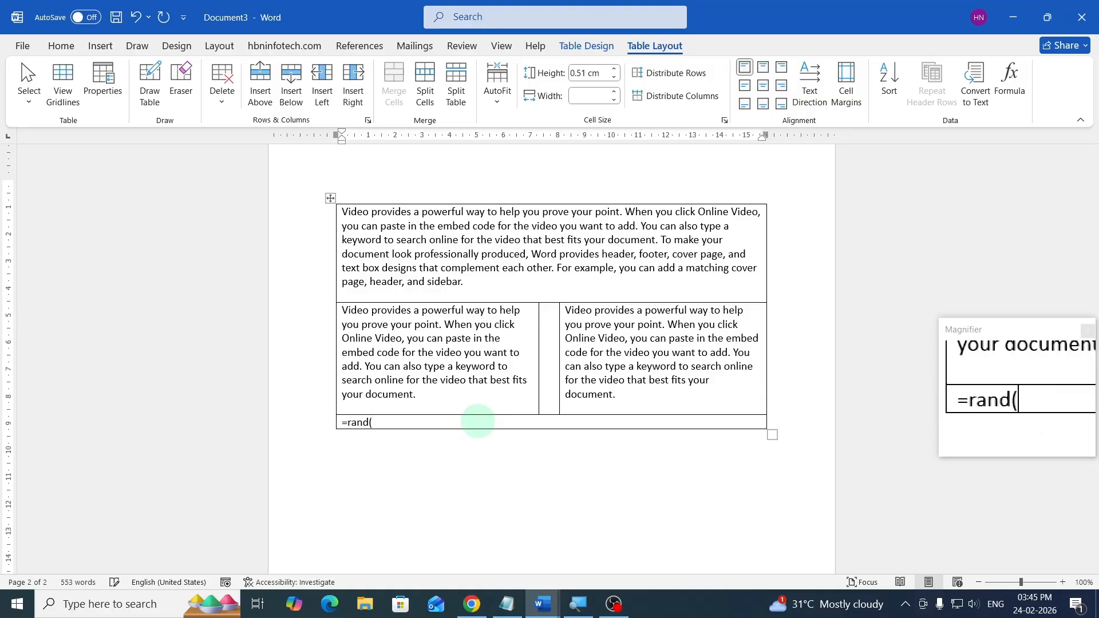
pyautogui.write('=rand()')
pyautogui.press('Return')
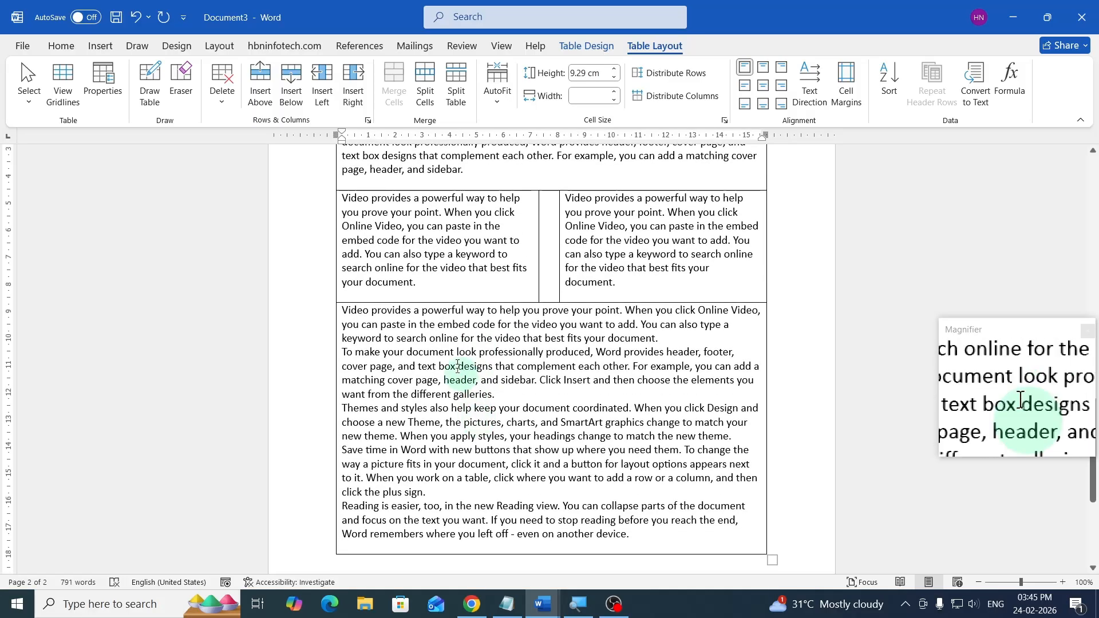
# - Scroll through the table to review the three-row layout of sample text
pyautogui.scroll(4, 470, 367)
pyautogui.scroll(-3, 510, 361)
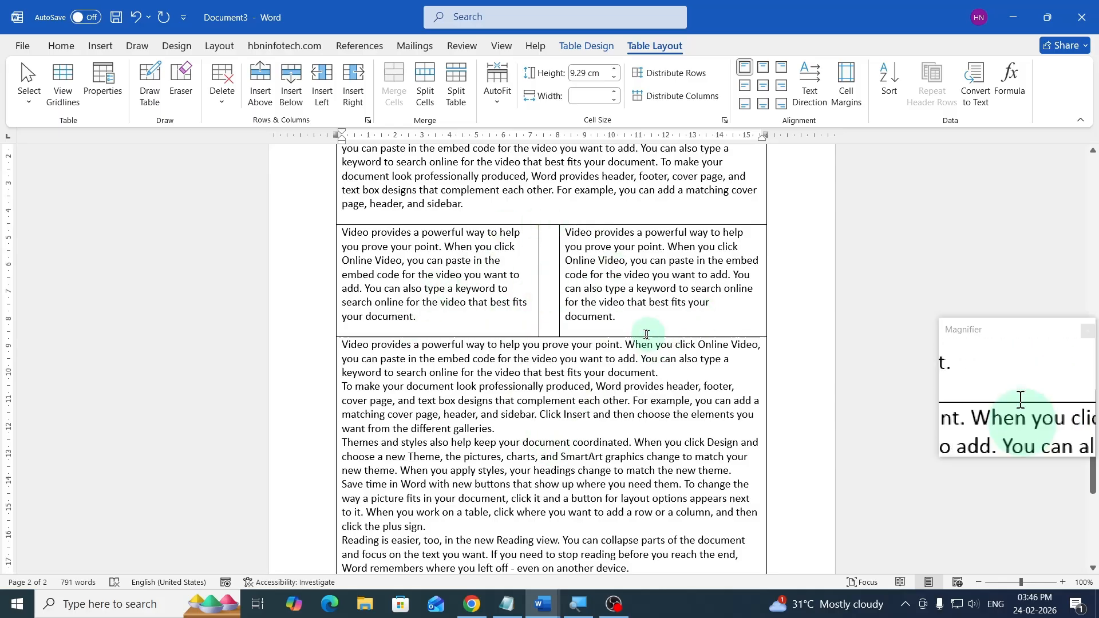
pyautogui.scroll(2, 647, 334)
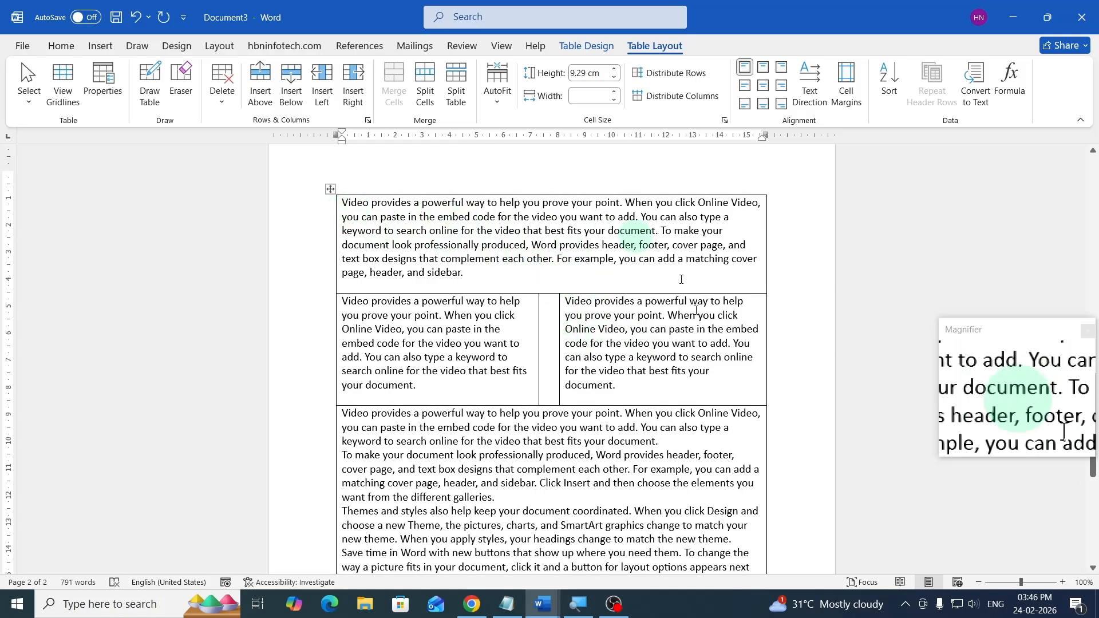
pyautogui.scroll(-2, 558, 449)
pyautogui.scroll(2, 558, 449)
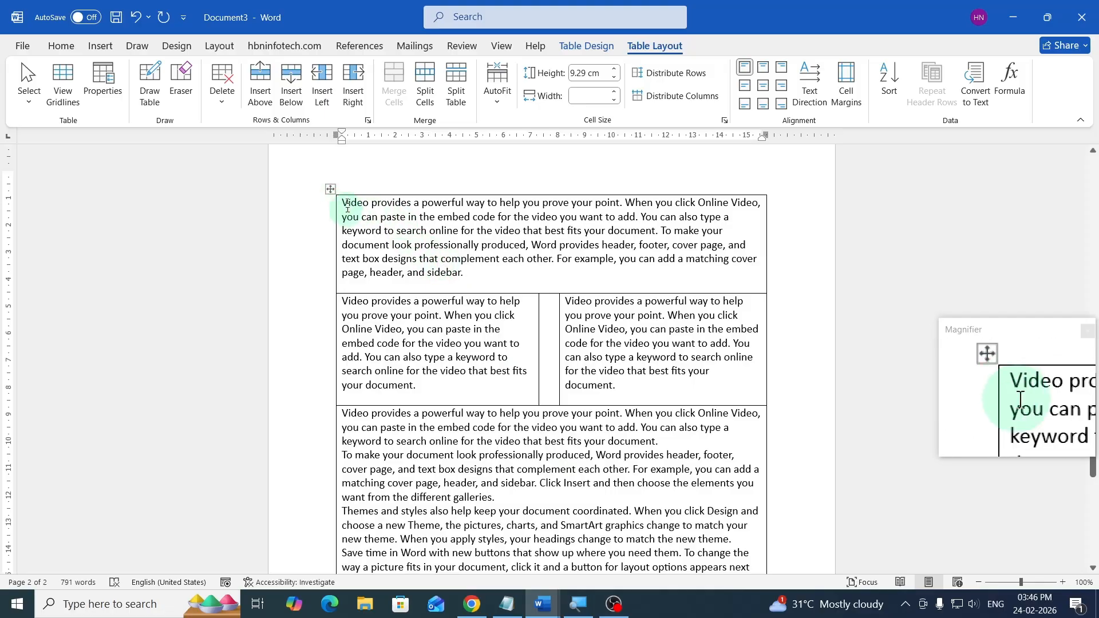
pyautogui.click(328, 189)
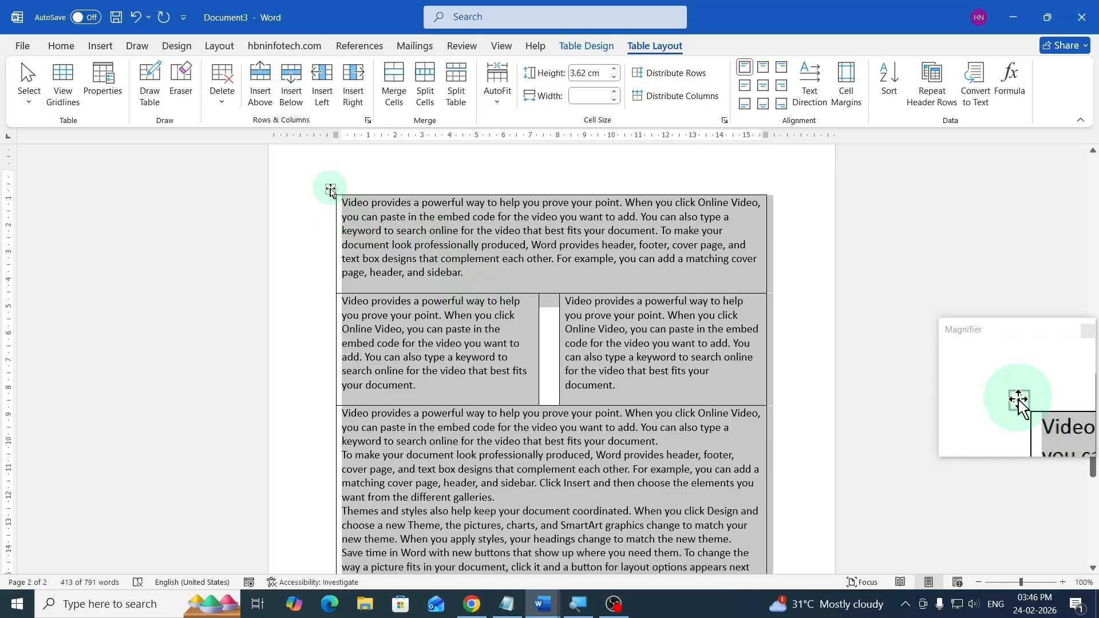
pyautogui.click(492, 259)
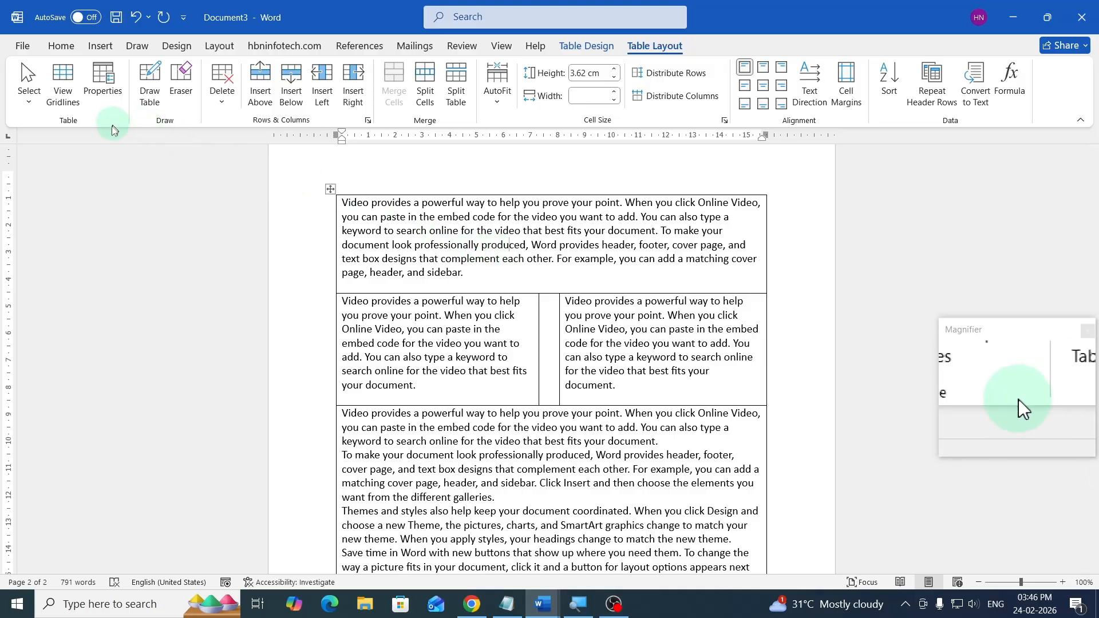
# - Select the entire table and remove all of its borders with No Border
pyautogui.click(32, 88)
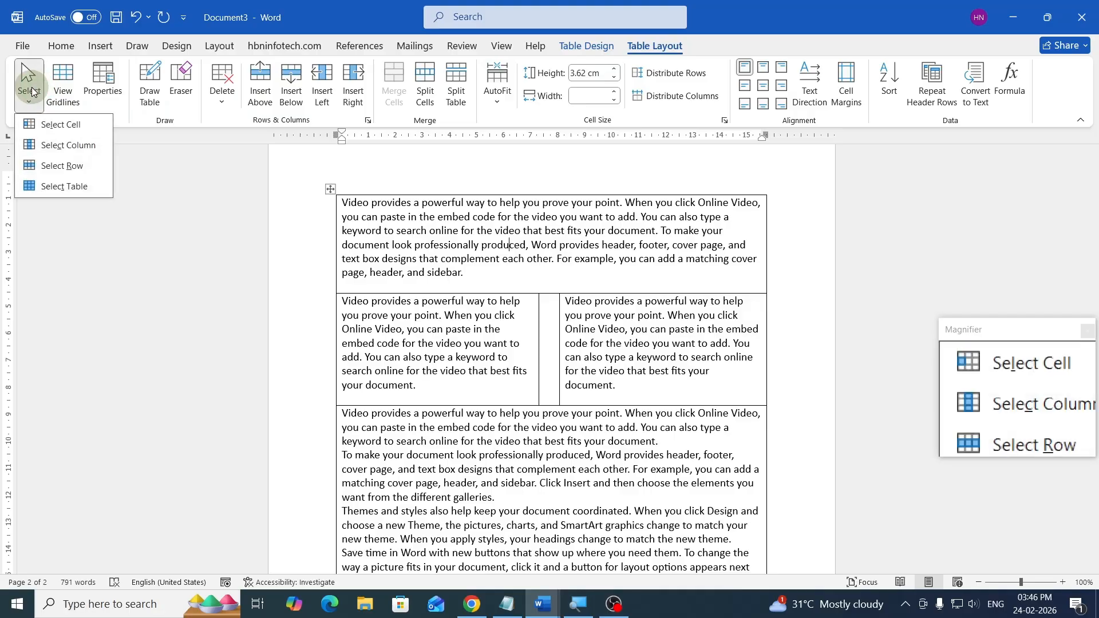
pyautogui.click(54, 186)
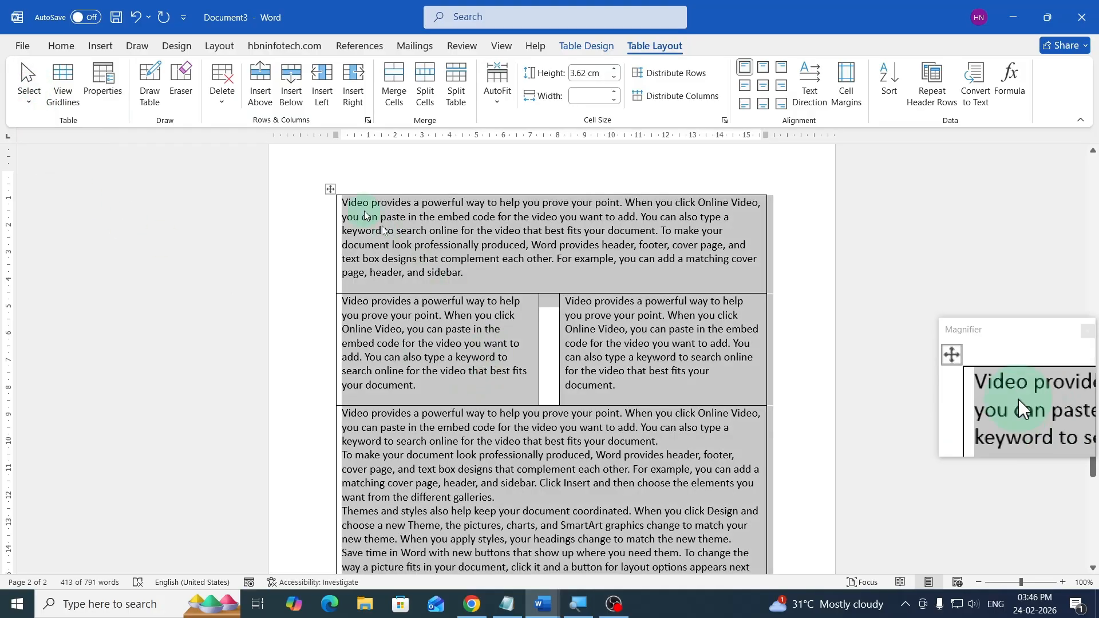
pyautogui.scroll(-3, 458, 375)
pyautogui.scroll(3, 458, 375)
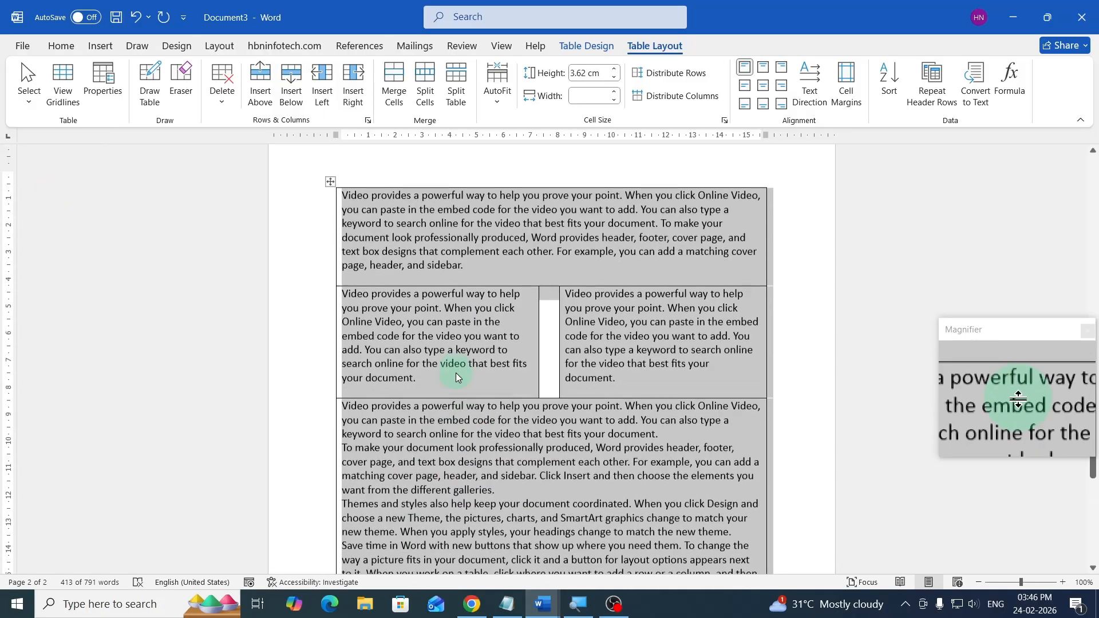
pyautogui.scroll(-1, 569, 201)
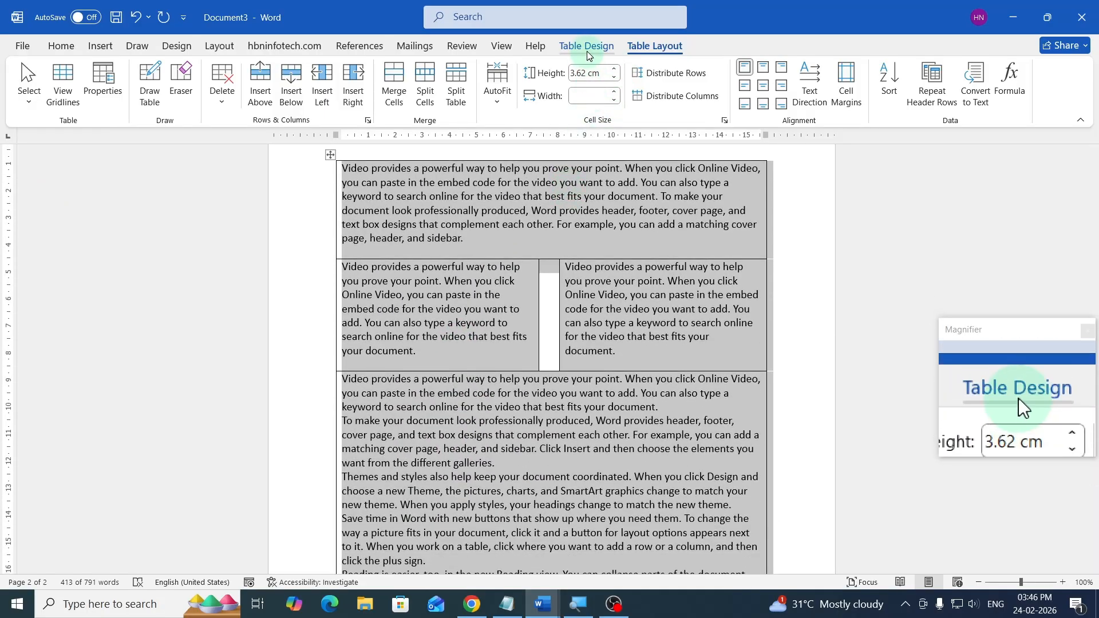
pyautogui.click(587, 47)
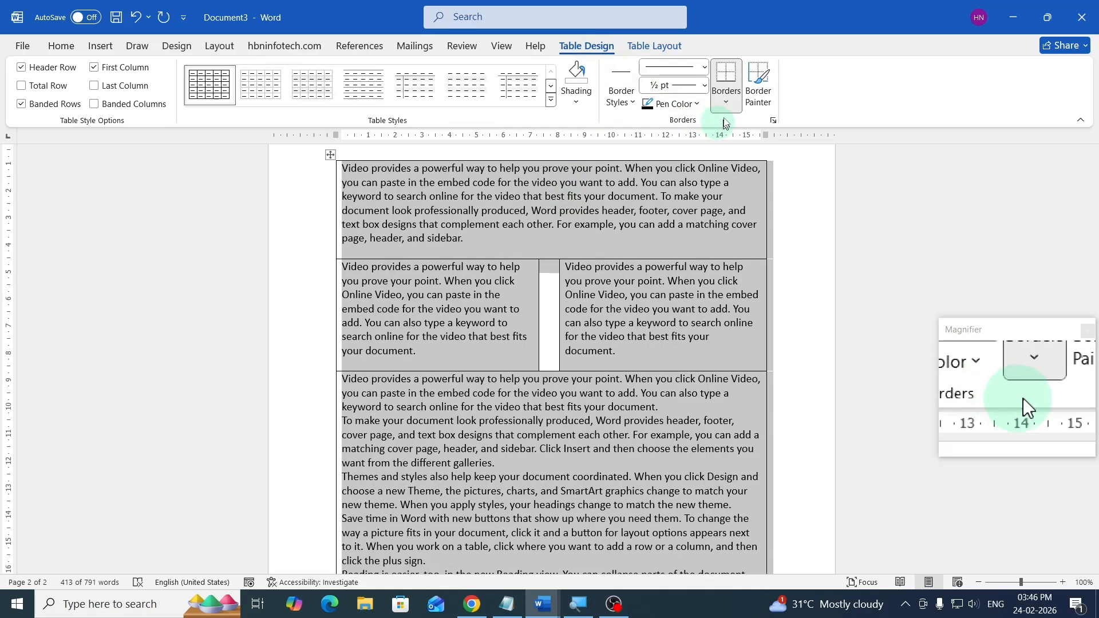
pyautogui.click(726, 103)
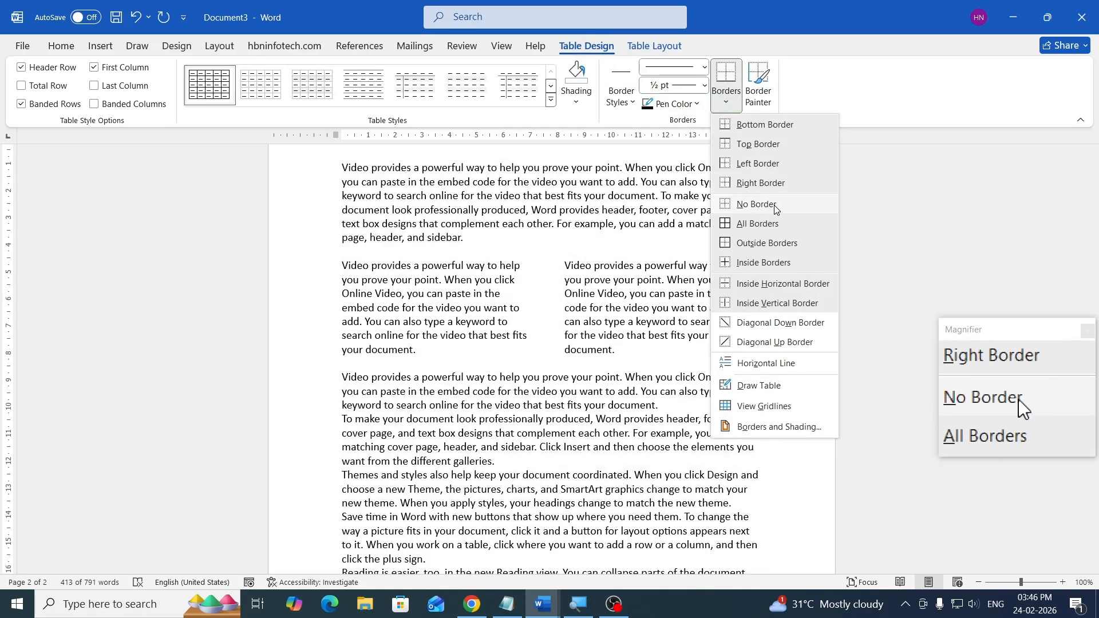
pyautogui.click(756, 204)
pyautogui.click(592, 316)
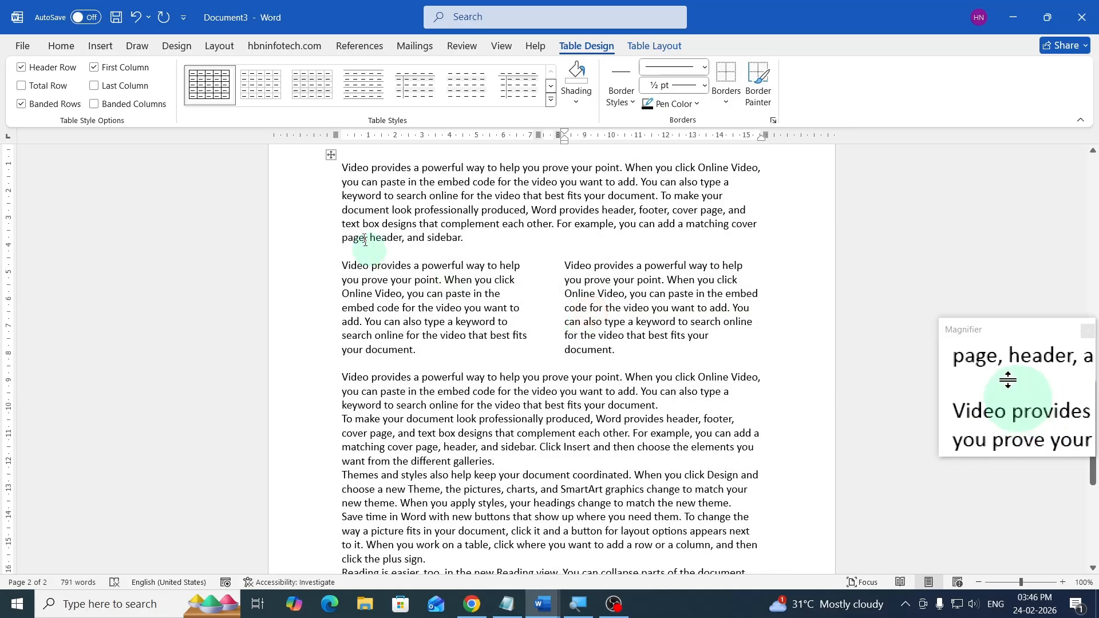
# - Scroll through page 2 to review the combined single-column and two-column layout
pyautogui.scroll(-1, 719, 401)
pyautogui.scroll(-6, 716, 401)
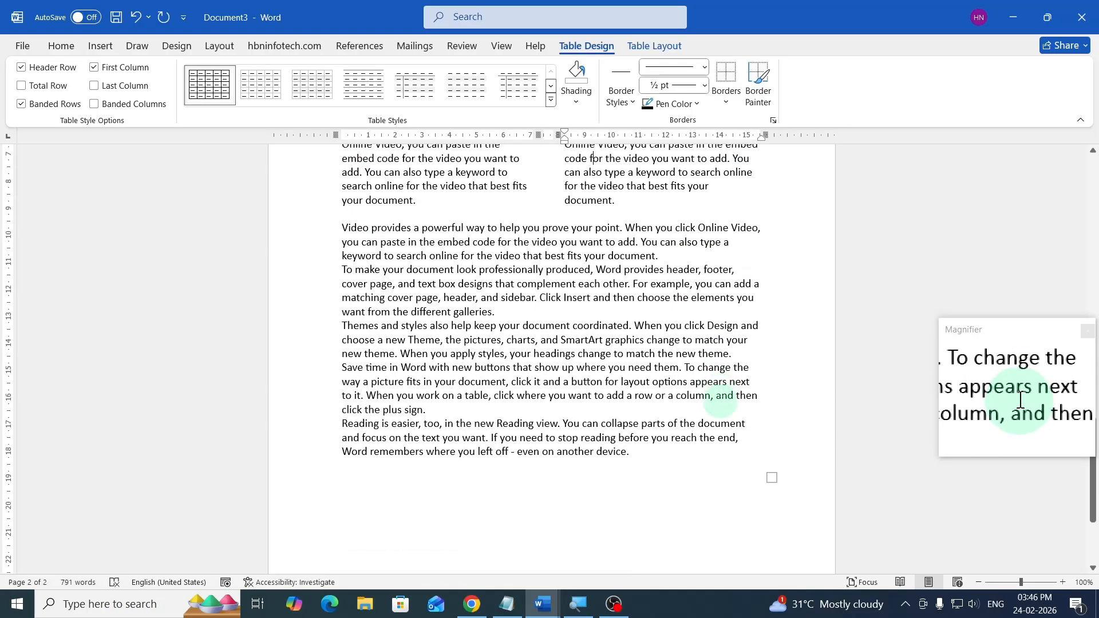
pyautogui.scroll(8, 716, 401)
pyautogui.scroll(-6, 715, 401)
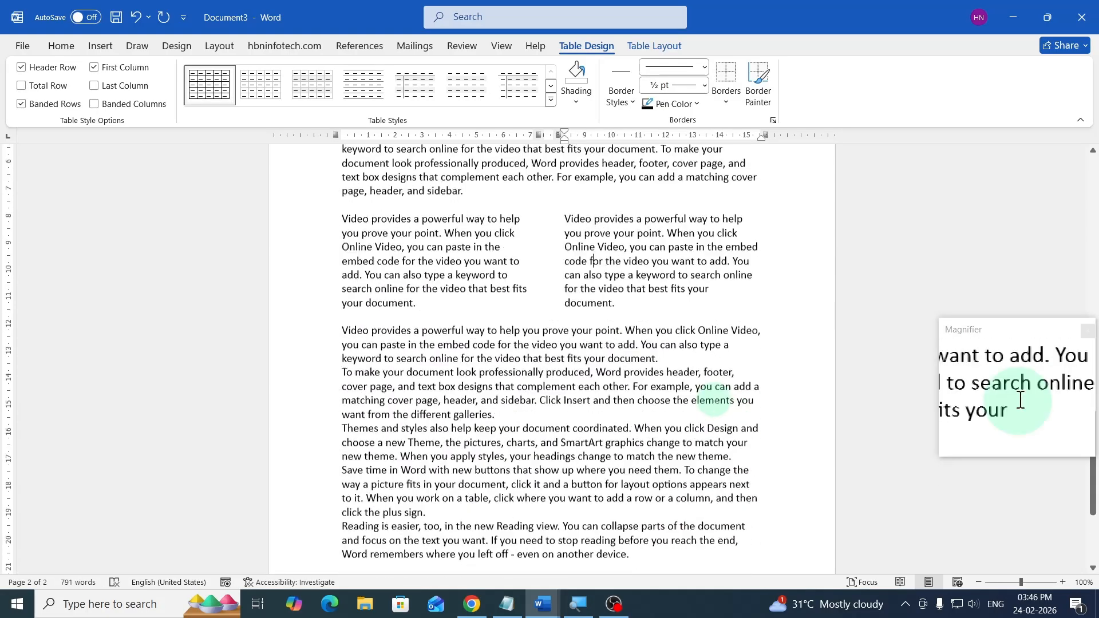
pyautogui.scroll(7, 716, 401)
pyautogui.scroll(2, 714, 396)
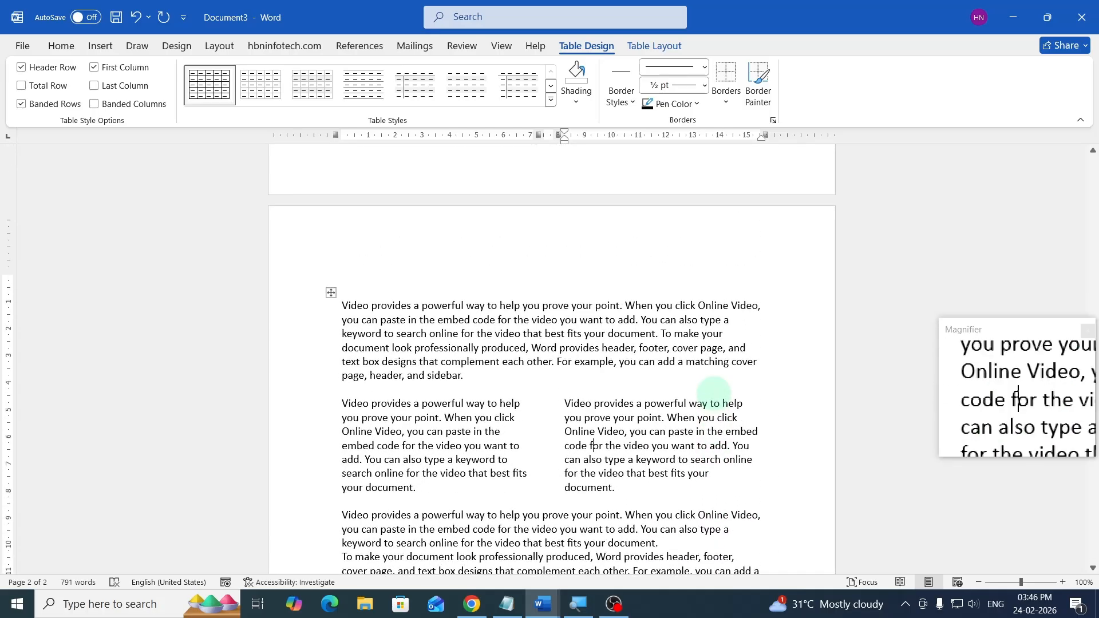
pyautogui.scroll(-4, 714, 394)
pyautogui.scroll(2, 714, 394)
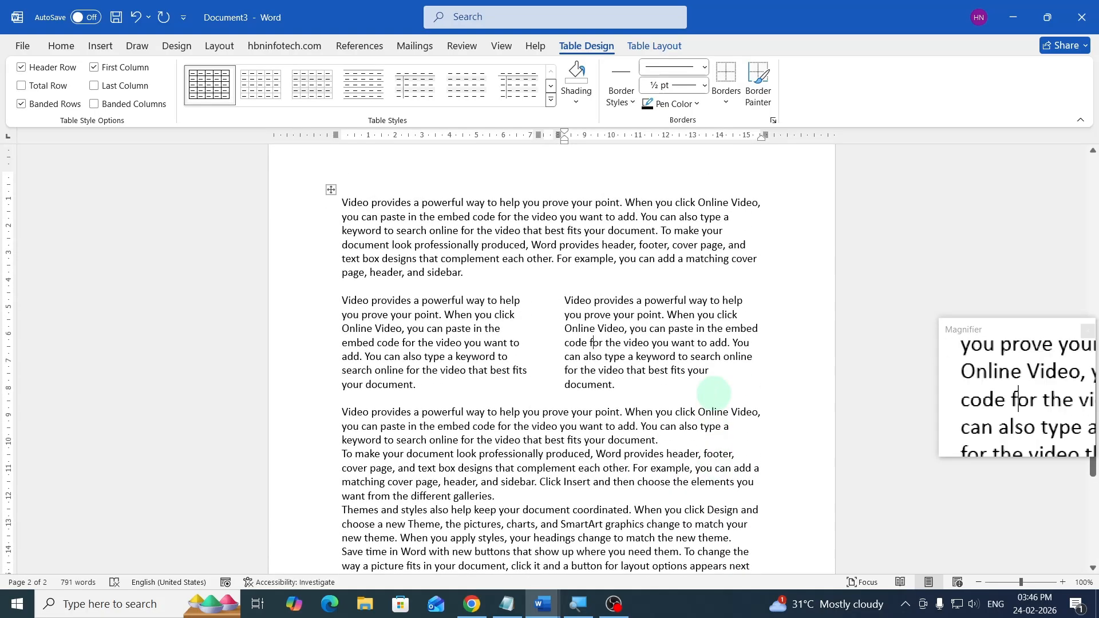
pyautogui.scroll(-4, 714, 393)
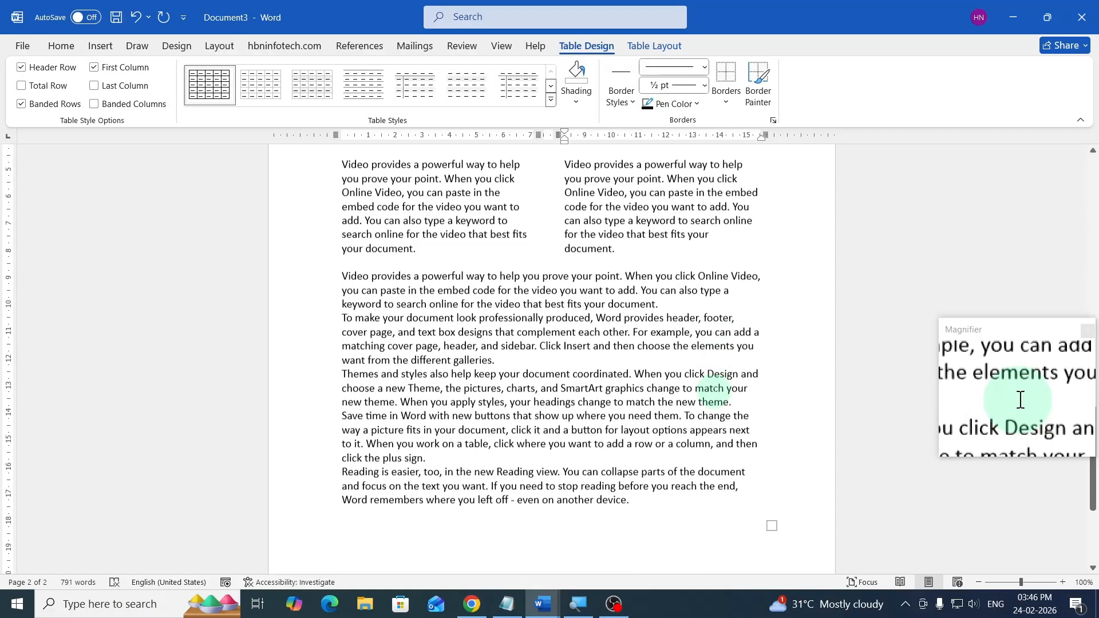
pyautogui.scroll(-5, 680, 389)
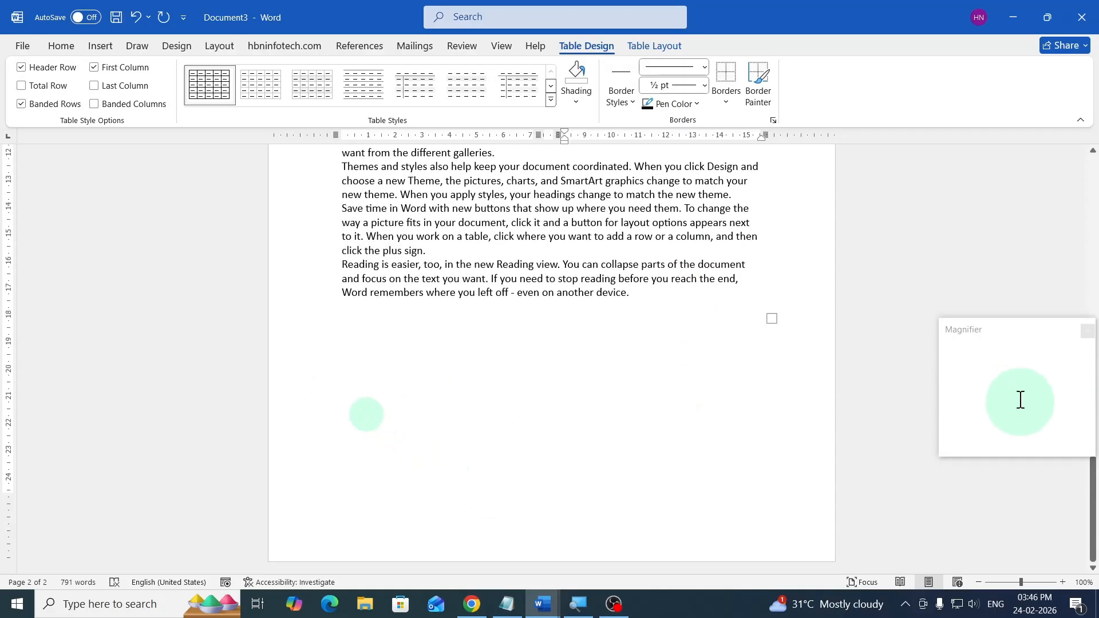
# - Insert a page break after the last paragraph to start a new page
pyautogui.click(365, 413)
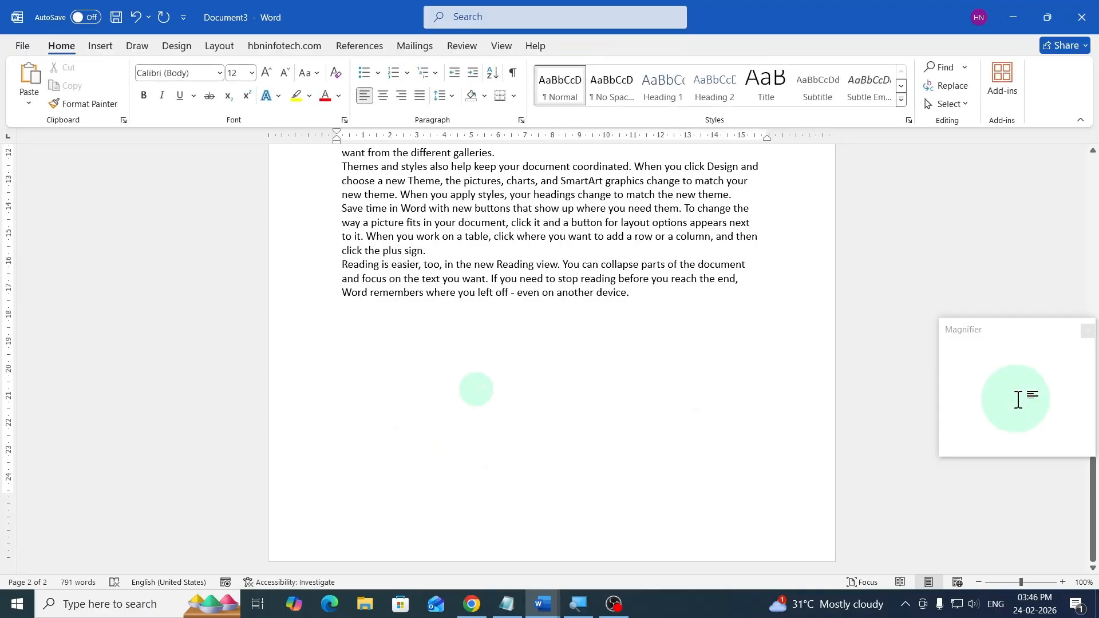
pyautogui.hotkey('ctrl', 'Return')
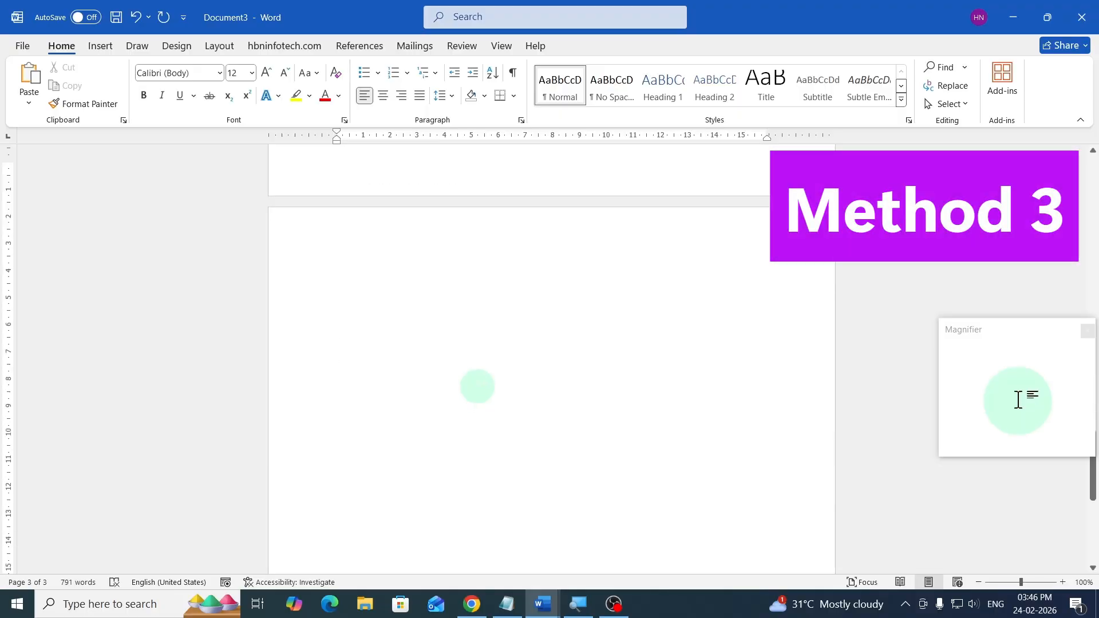
pyautogui.scroll(-2, 477, 387)
pyautogui.scroll(3, 478, 386)
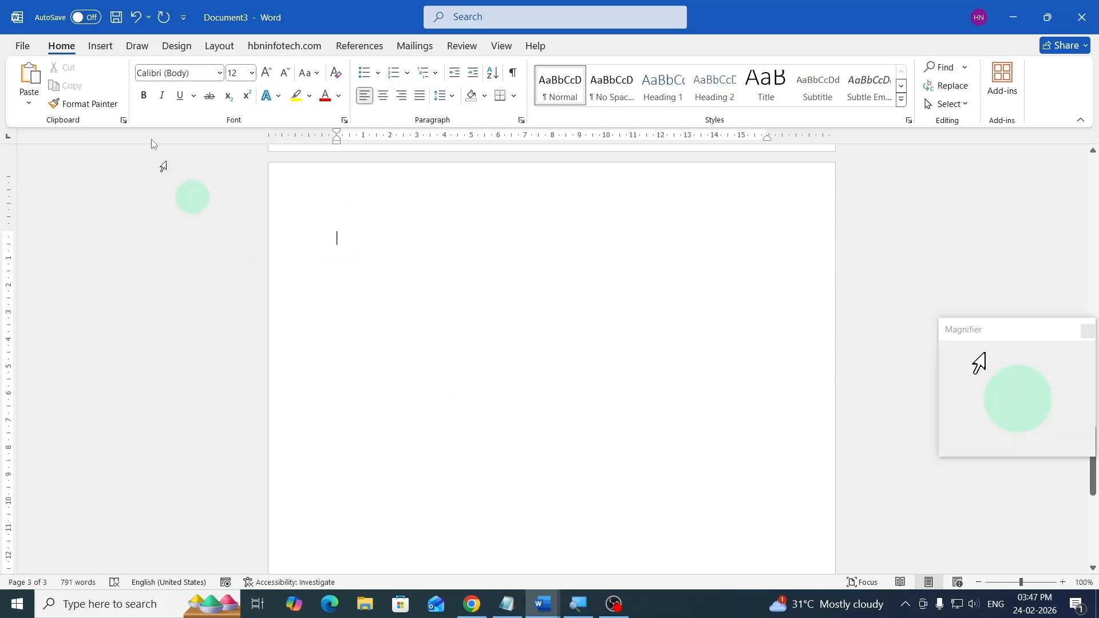
# - Draw a text box about 15.77 cm wide and 3.81 cm tall at the top of the new page
pyautogui.click(407, 234)
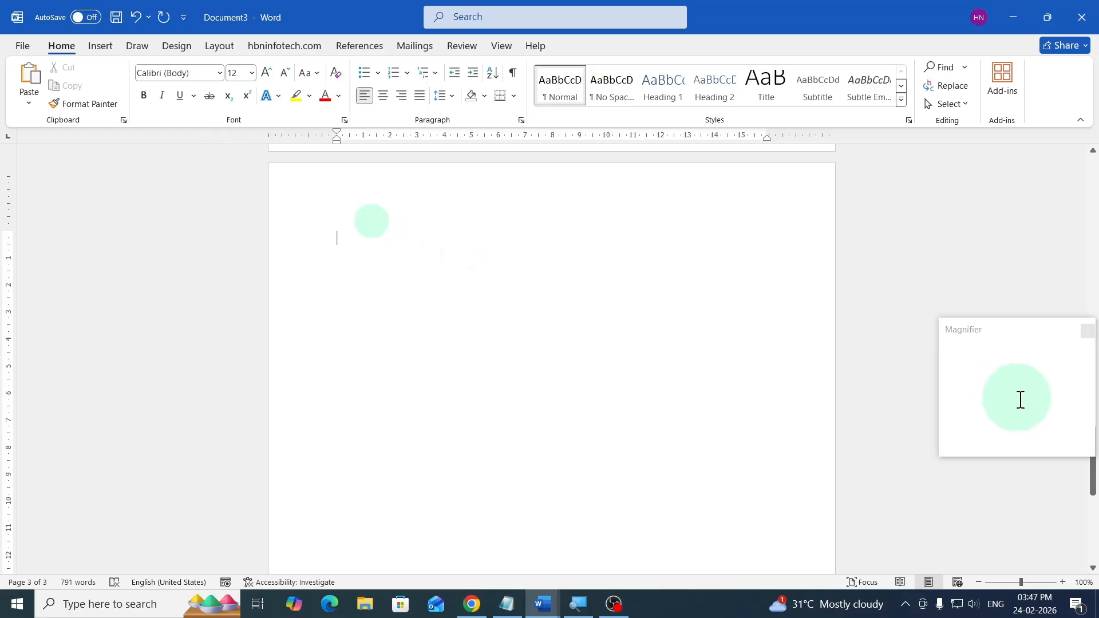
pyautogui.click(104, 50)
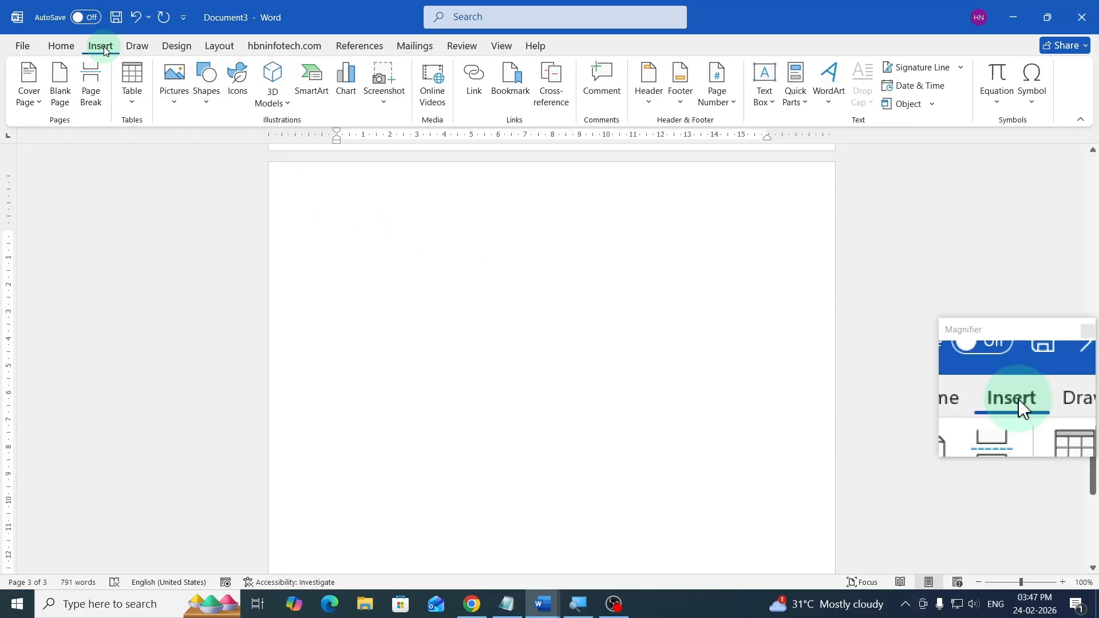
pyautogui.click(767, 101)
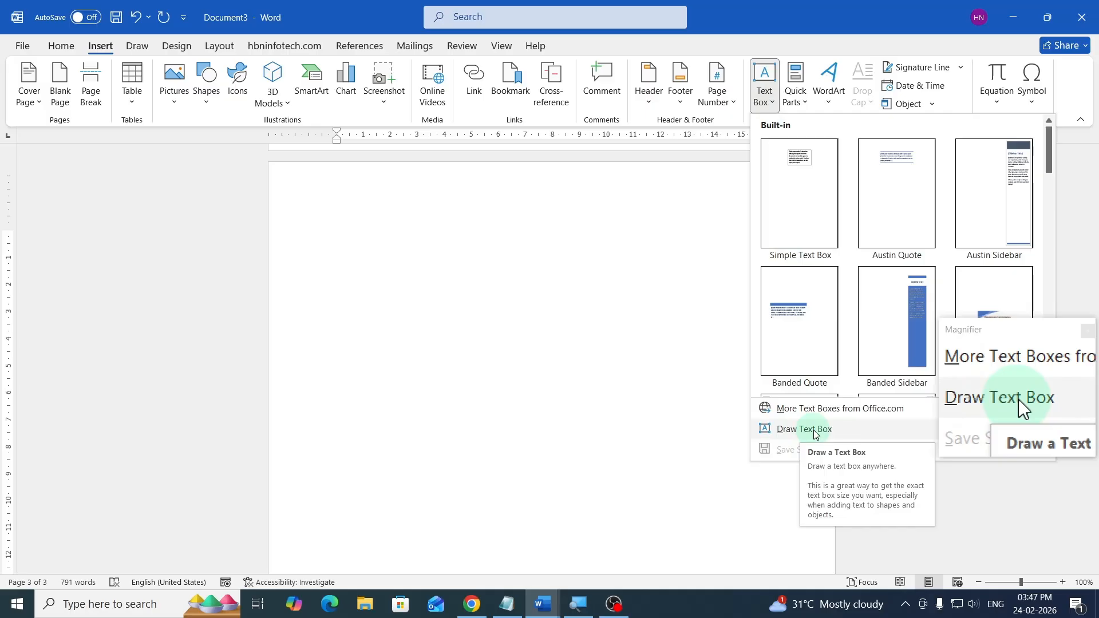
pyautogui.click(802, 433)
pyautogui.moveTo(335, 234); pyautogui.dragTo(761, 340)
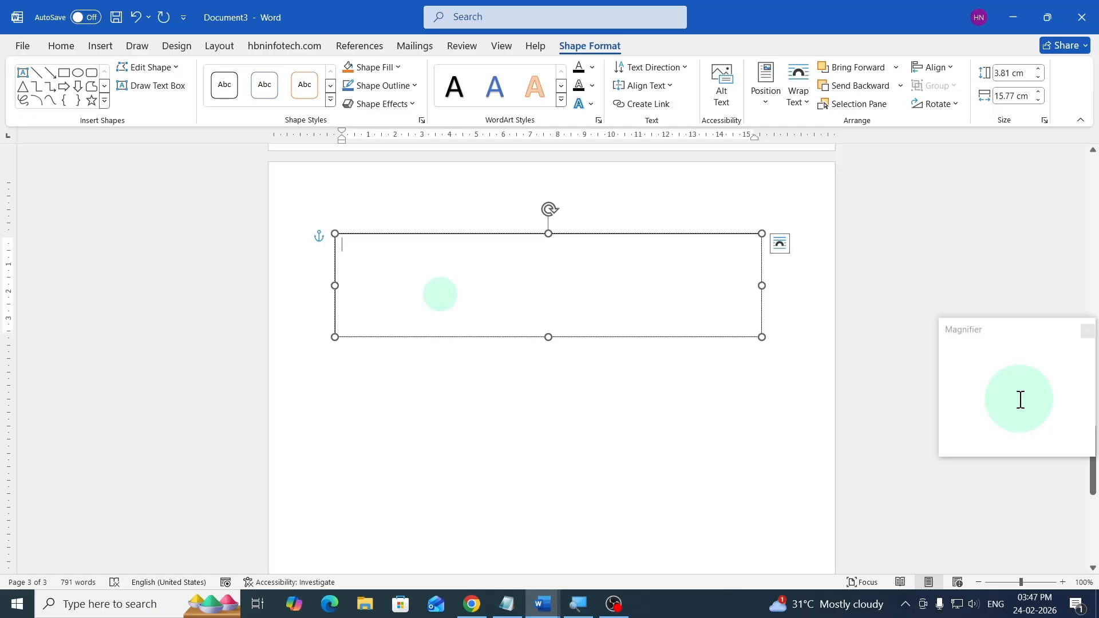
# - Fill the text box with sample text by entering =rand(1,4)
pyautogui.write('=')
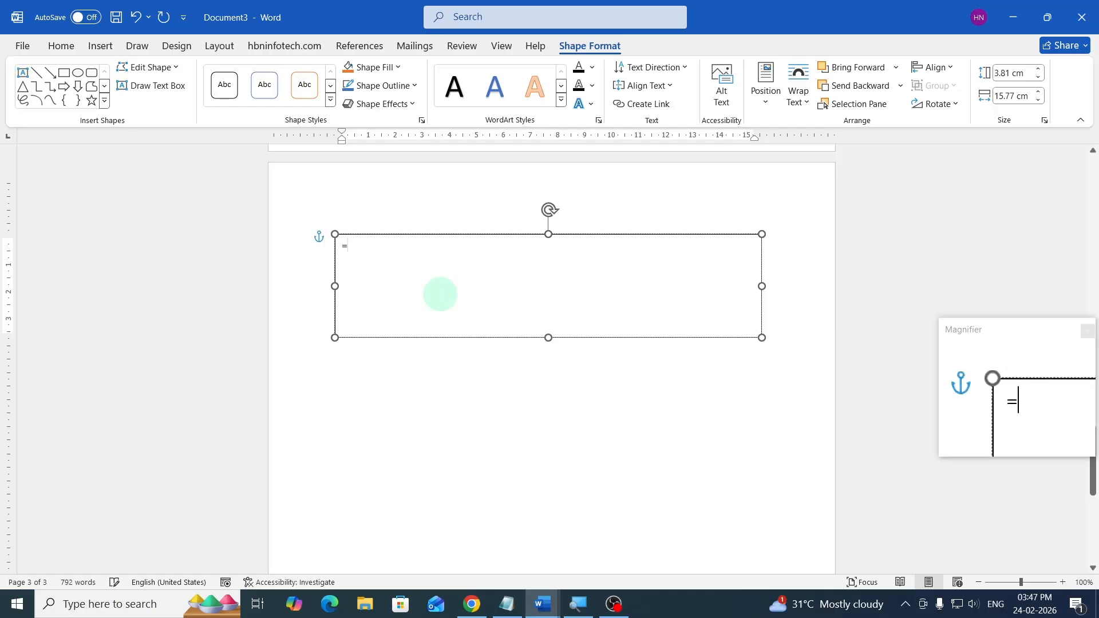
pyautogui.write('rand(1,')
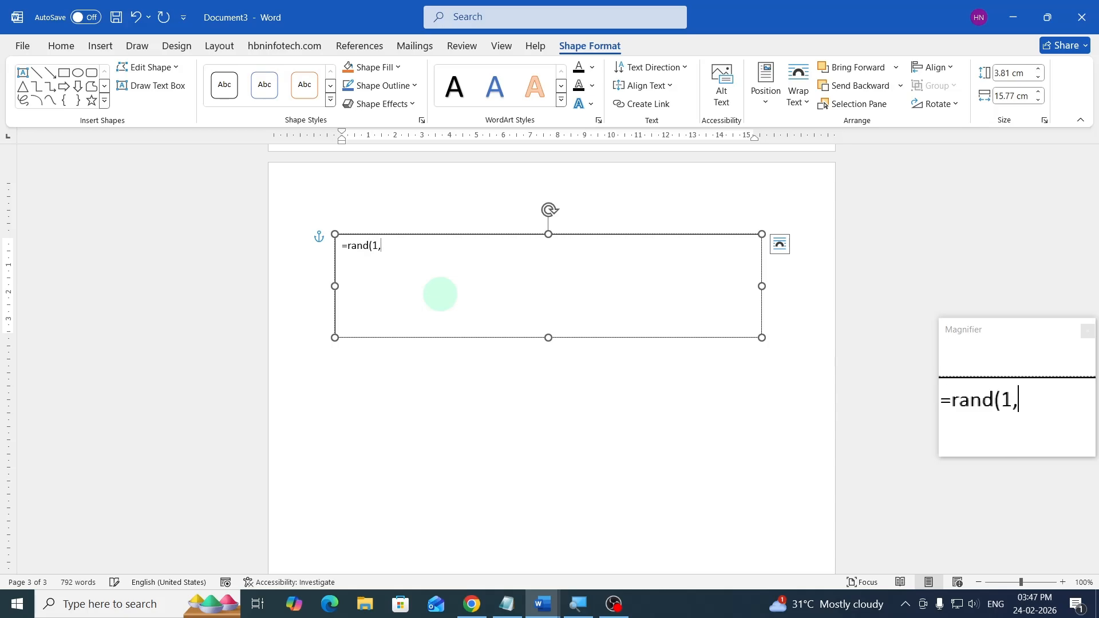
pyautogui.write('4)')
pyautogui.press('Return')
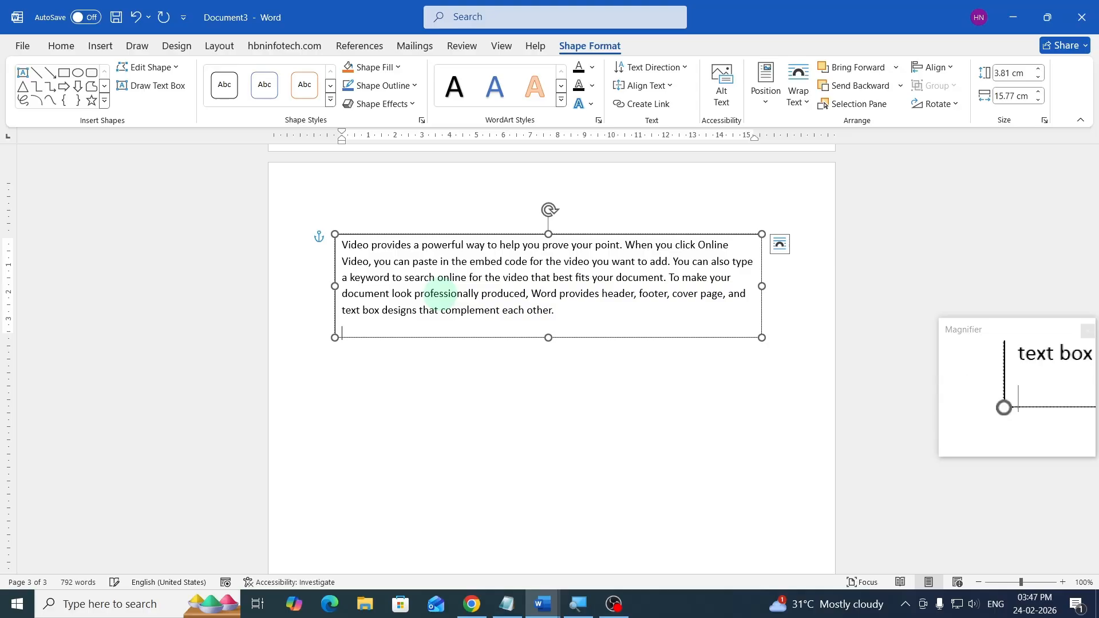
# - Draw a second text box about 7.77 cm wide and 5.61 cm tall below the first one
pyautogui.scroll(-1, 445, 384)
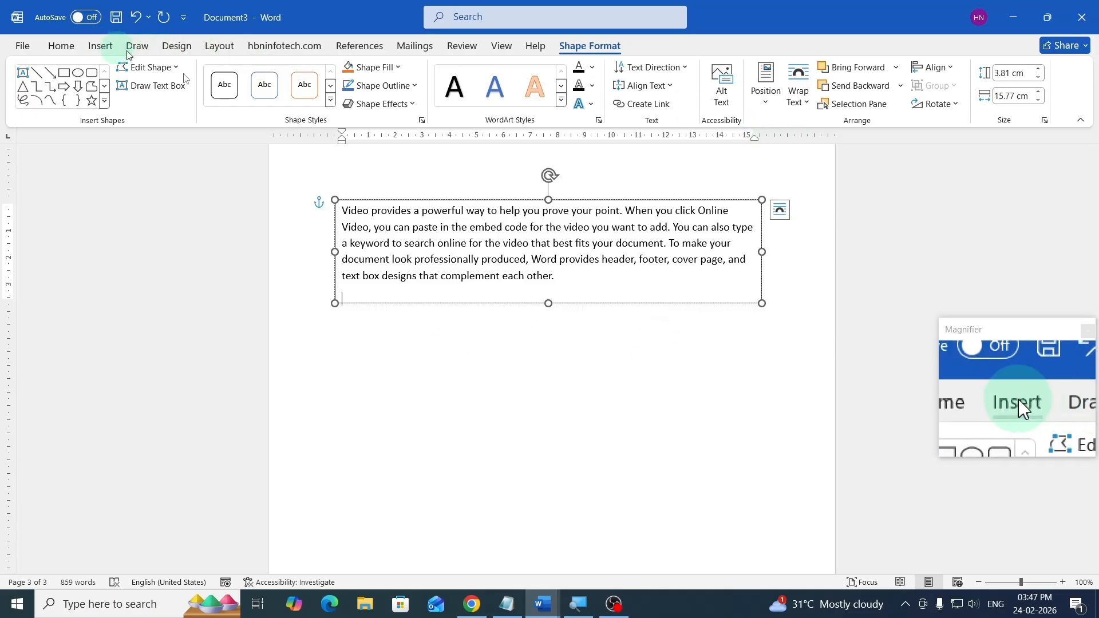
pyautogui.click(352, 335)
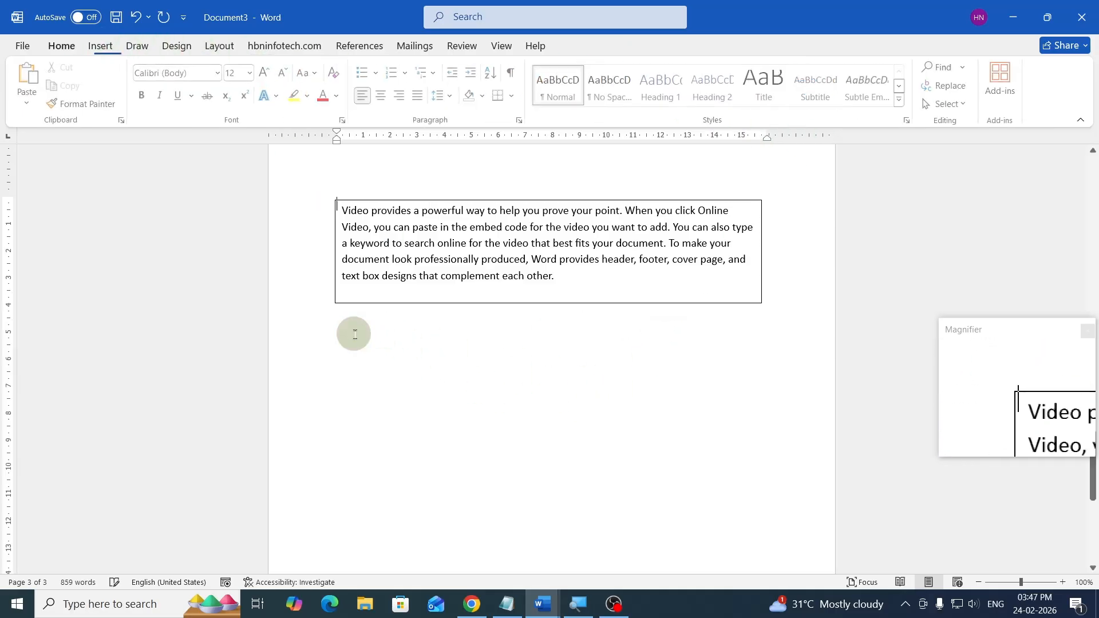
pyautogui.click(351, 322)
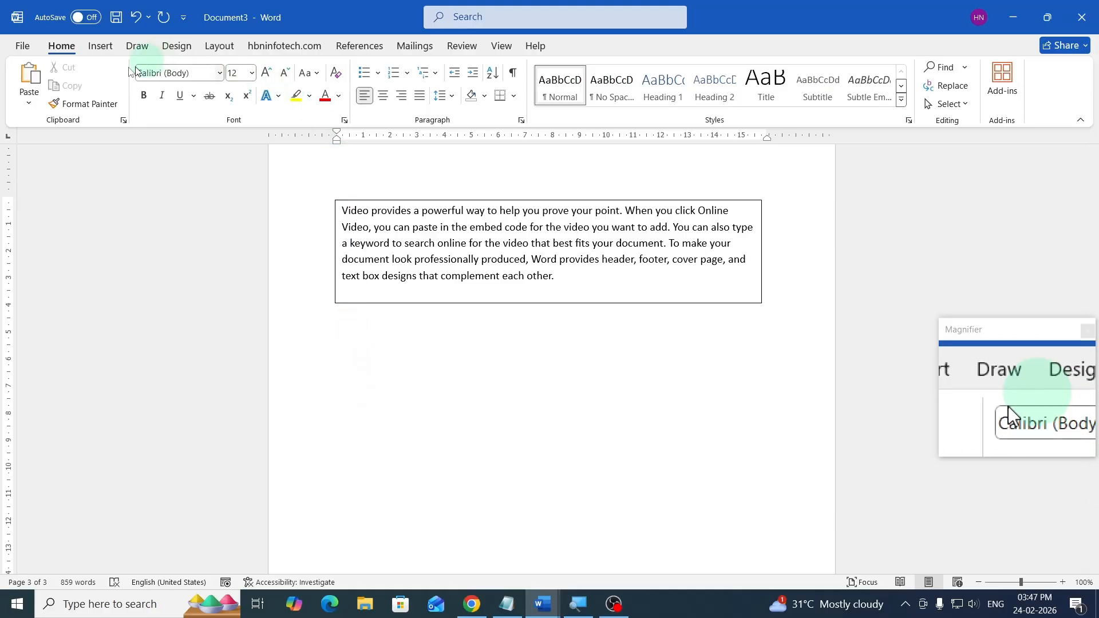
pyautogui.click(100, 47)
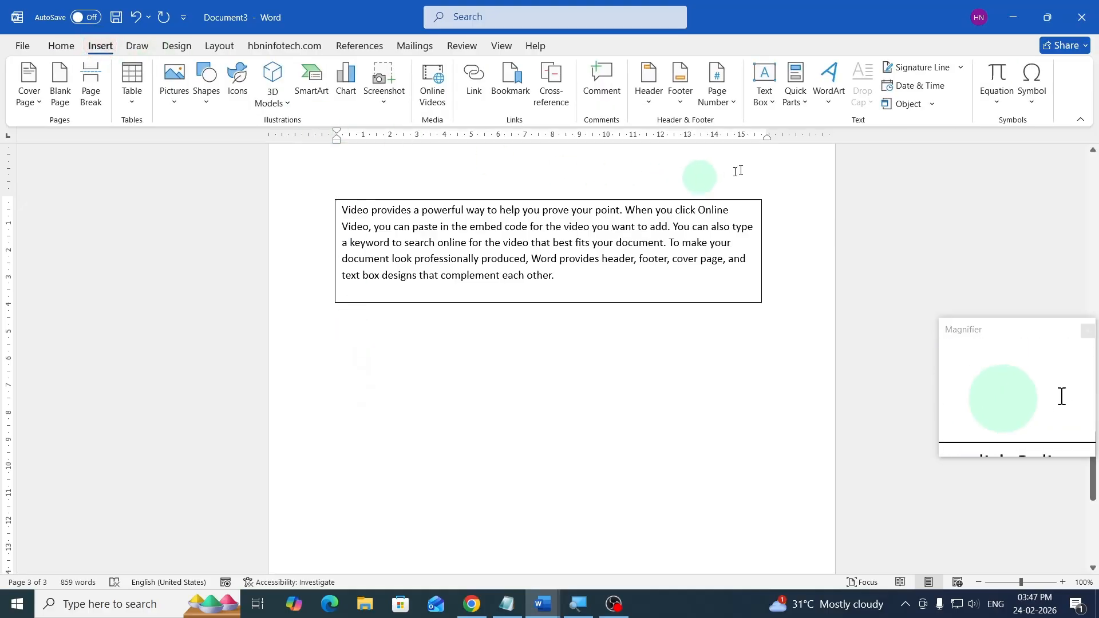
pyautogui.click(764, 91)
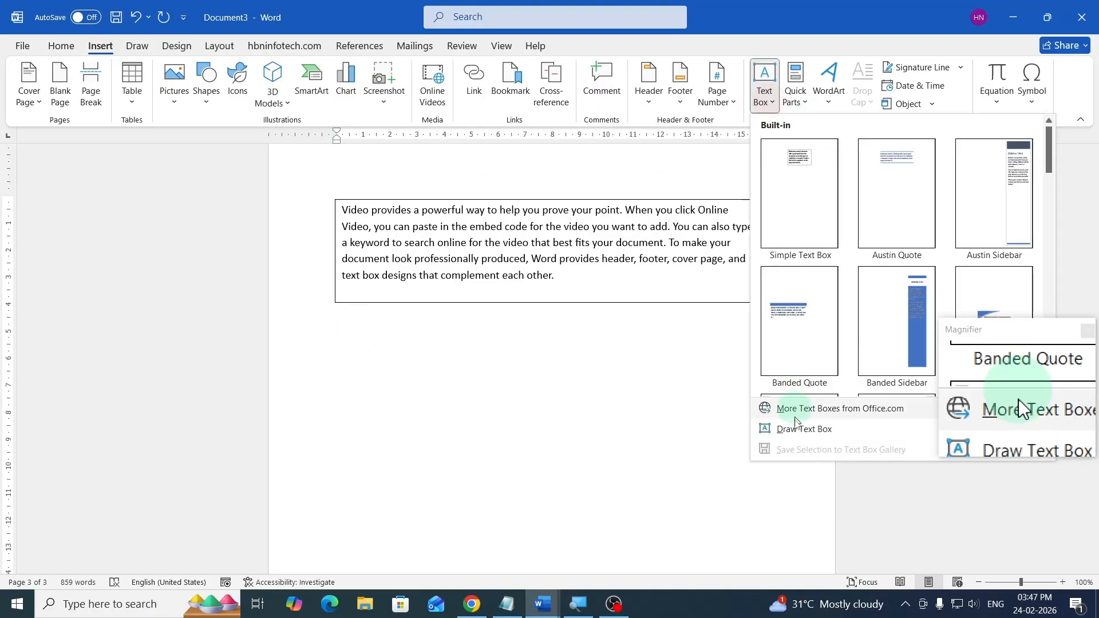
pyautogui.click(796, 430)
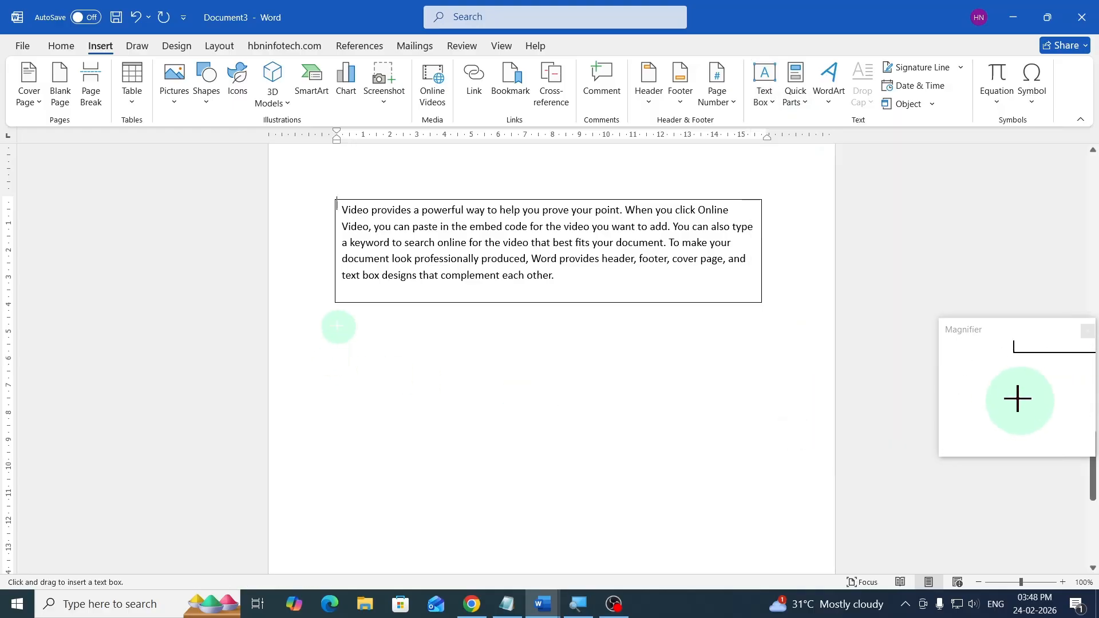
pyautogui.moveTo(336, 327)
pyautogui.mouseDown()
pyautogui.moveTo(473, 442)
pyautogui.moveTo(545, 478)
pyautogui.mouseUp()
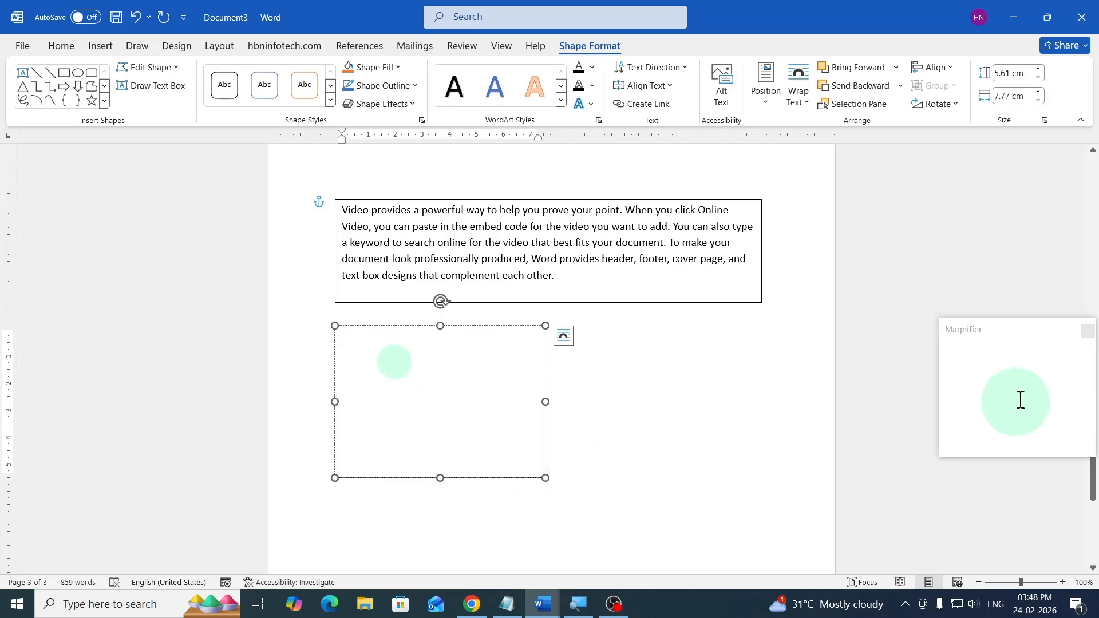
# - Fill the second text box with sample text by entering =rand(1)
pyautogui.write('=')
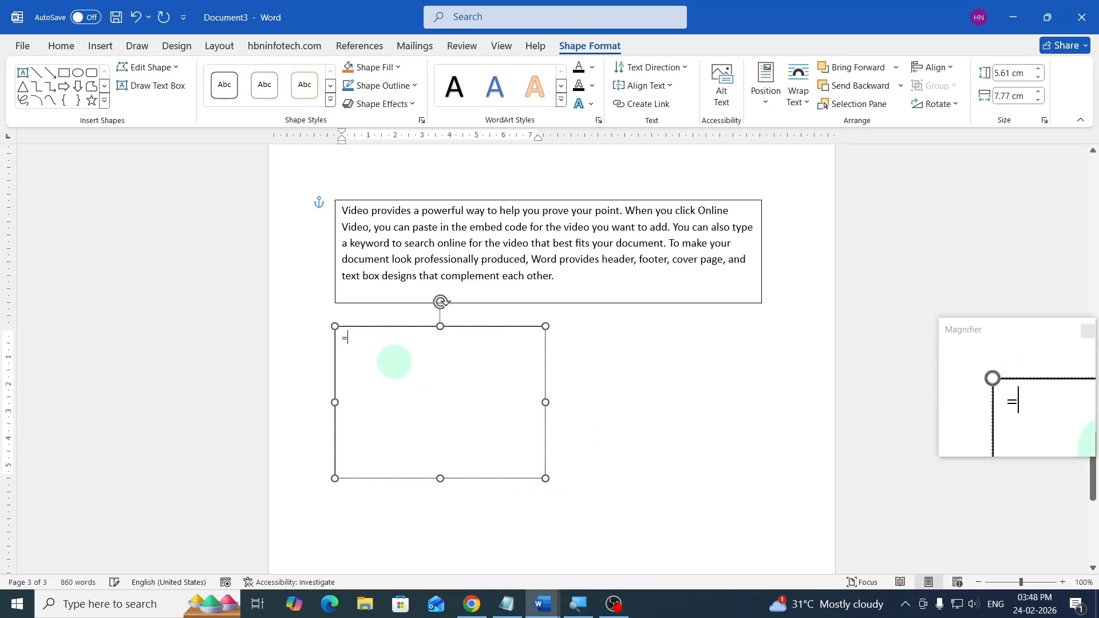
pyautogui.write('ra')
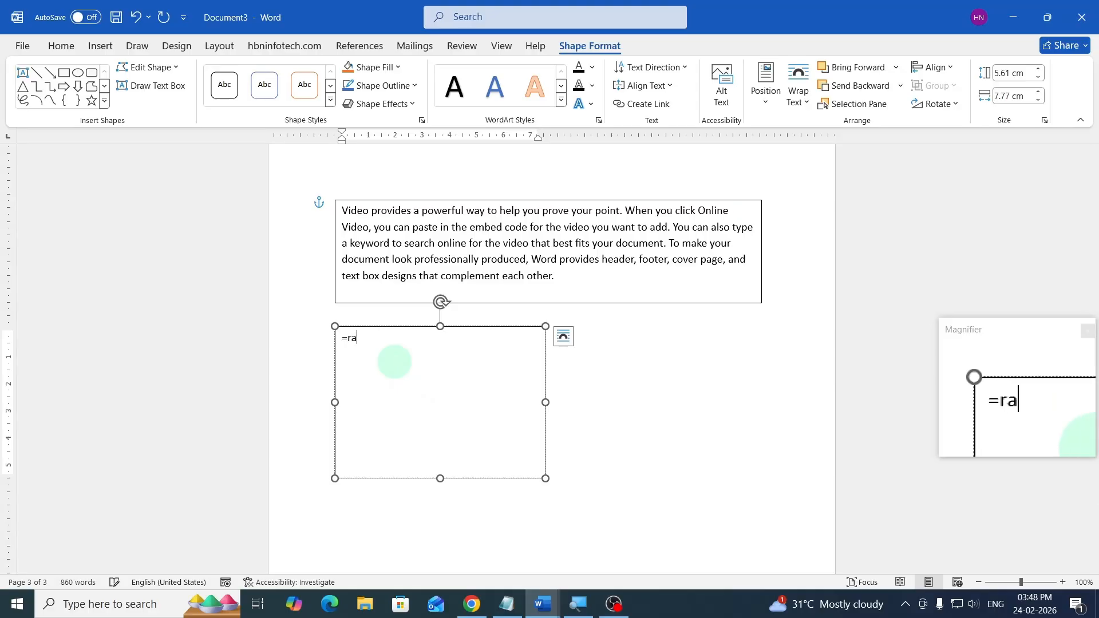
pyautogui.write('nd')
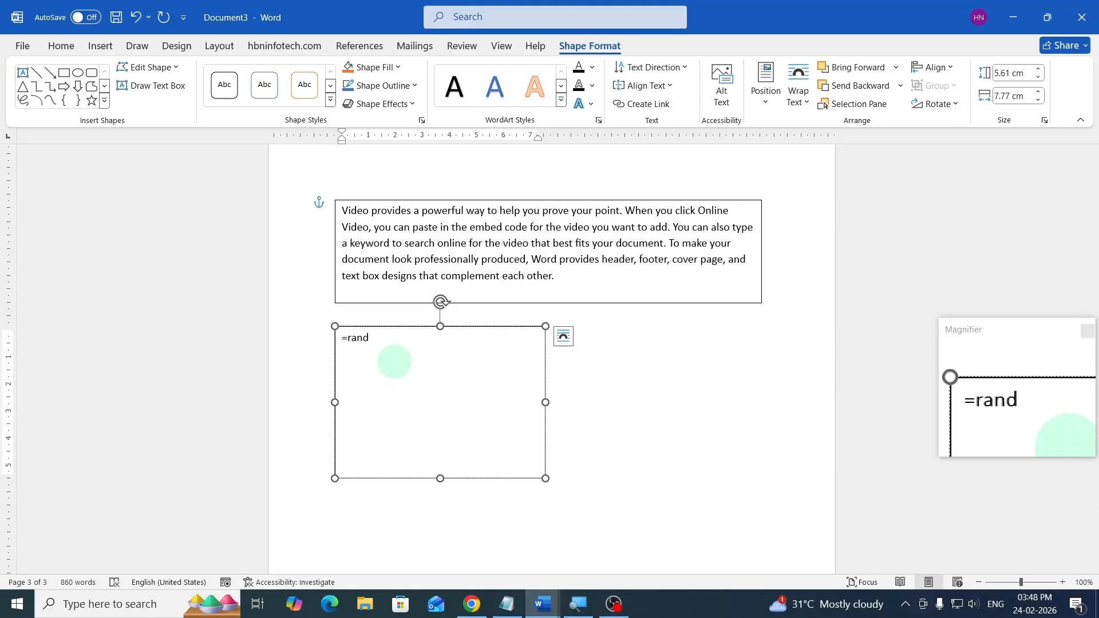
pyautogui.write('(')
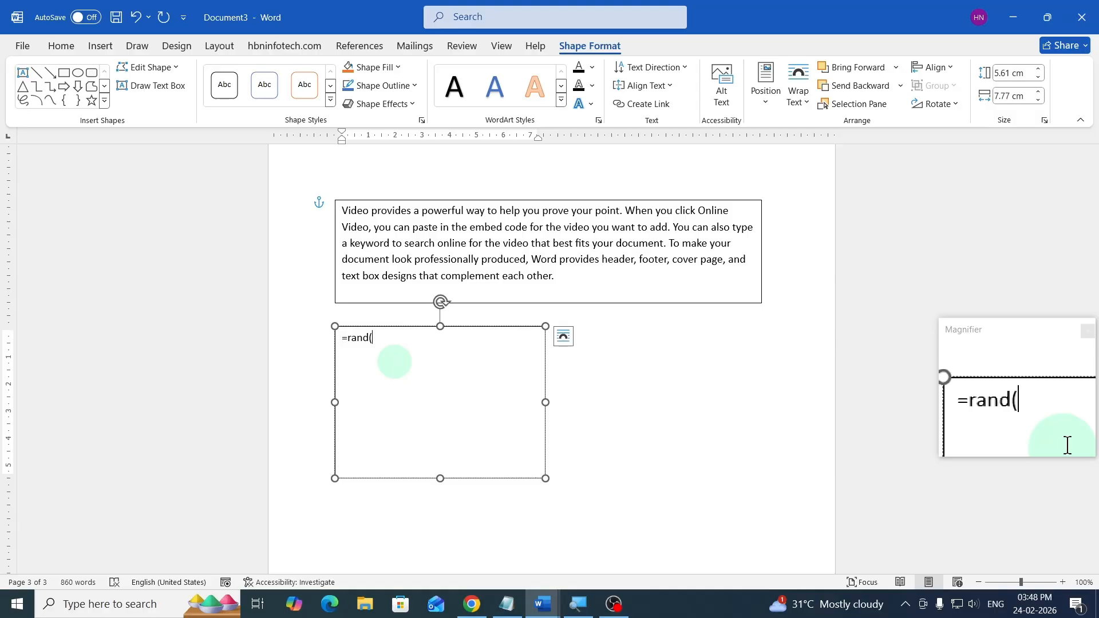
pyautogui.write('1')
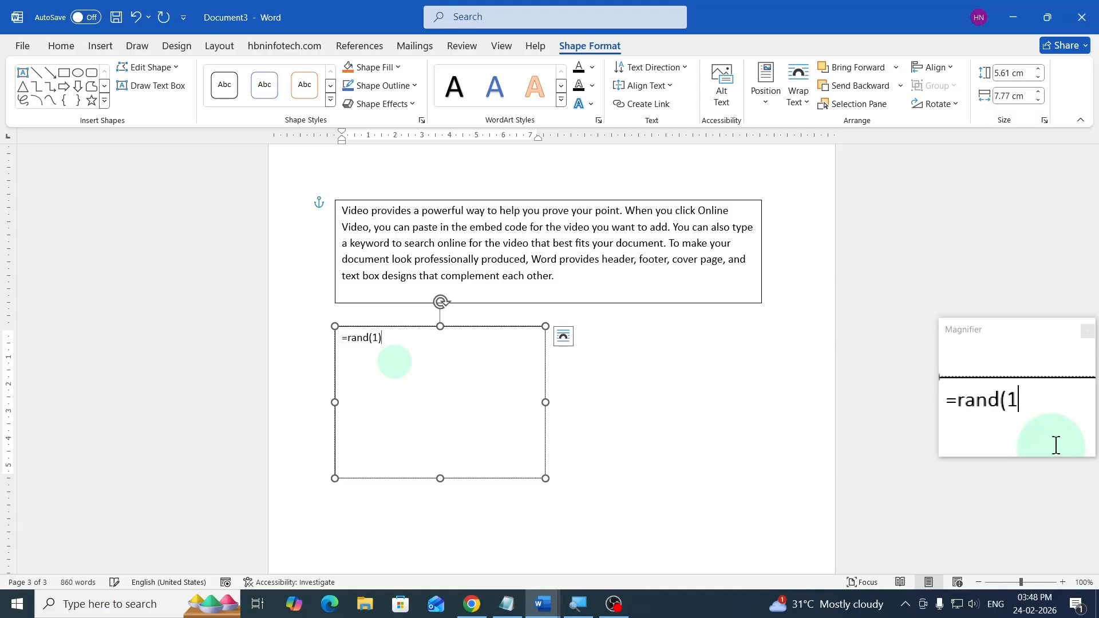
pyautogui.write(')')
pyautogui.press('Return')
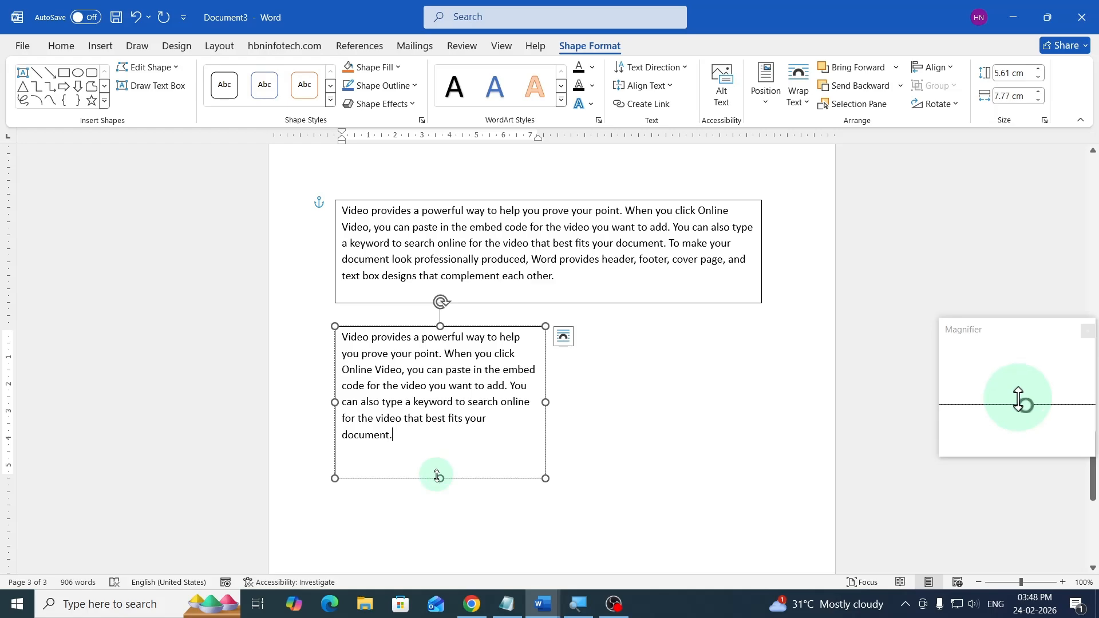
# - Shrink the second box's height to about 4.53 cm and copy it to sit beside itself
pyautogui.moveTo(440, 468); pyautogui.dragTo(442, 449)
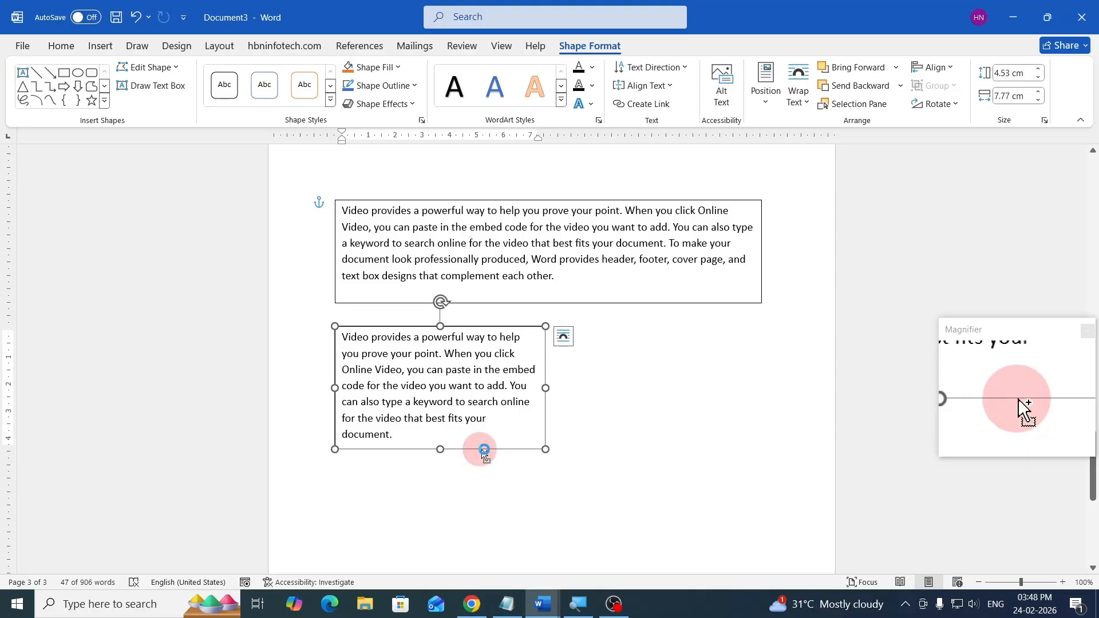
pyautogui.moveTo(483, 451); pyautogui.dragTo(702, 449)
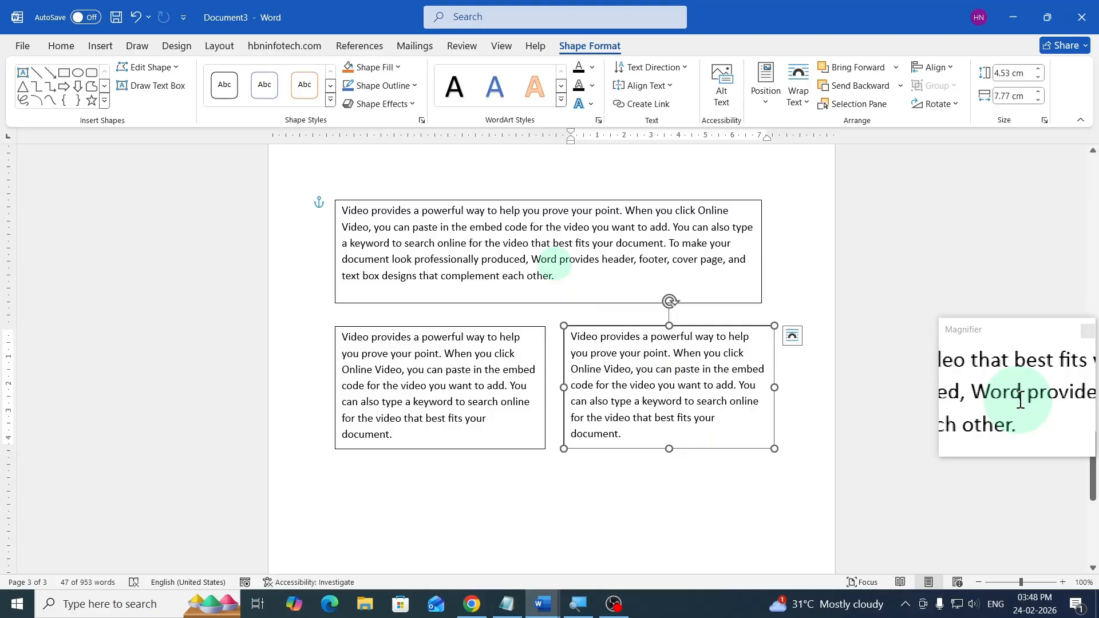
# - Copy the wide top text box to below the two side-by-side boxes
pyautogui.click(554, 267)
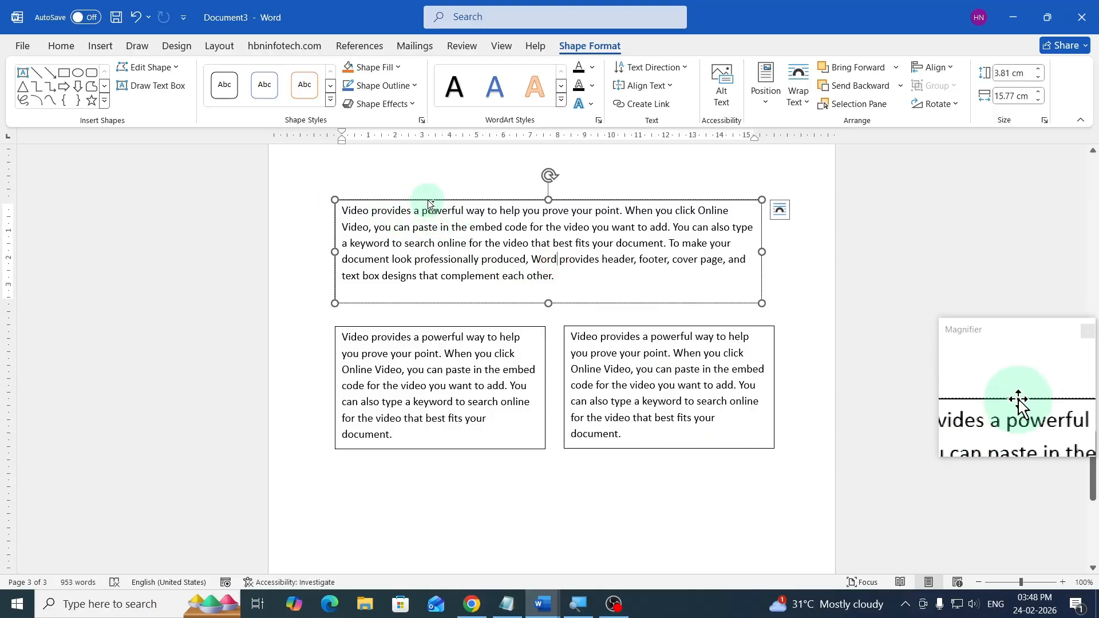
pyautogui.moveTo(430, 204); pyautogui.dragTo(424, 459)
pyautogui.scroll(-2, 596, 383)
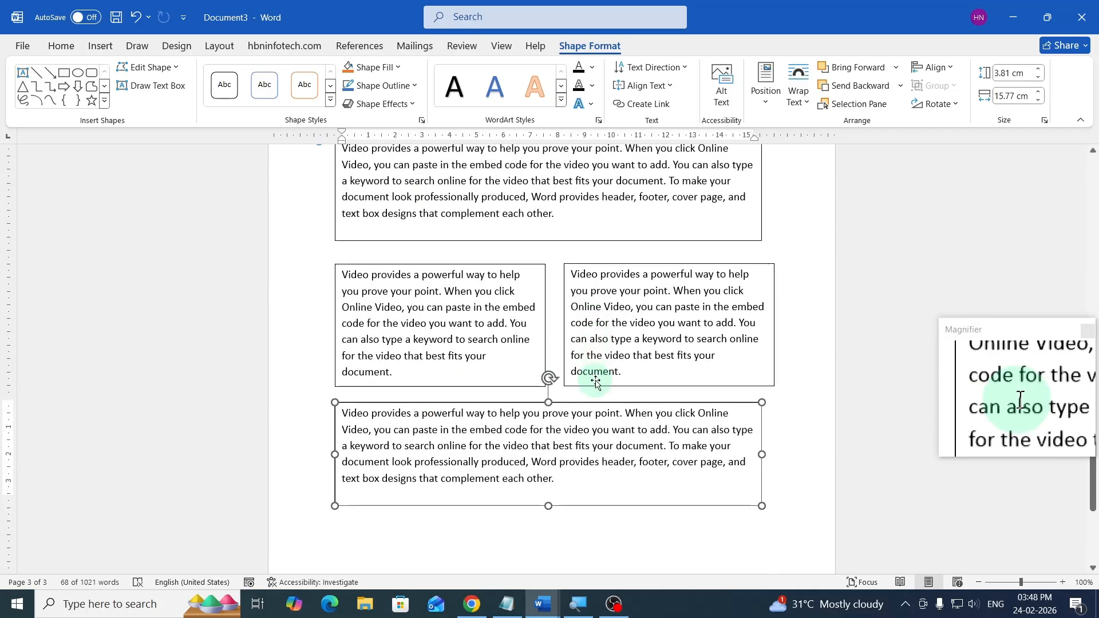
pyautogui.scroll(2, 595, 383)
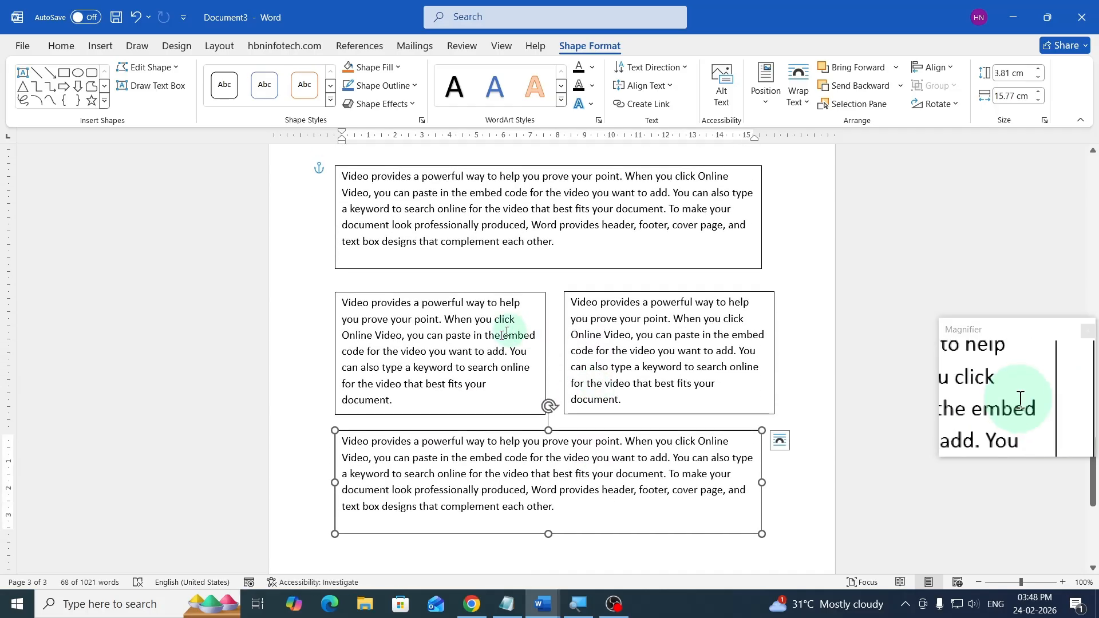
pyautogui.click(495, 343)
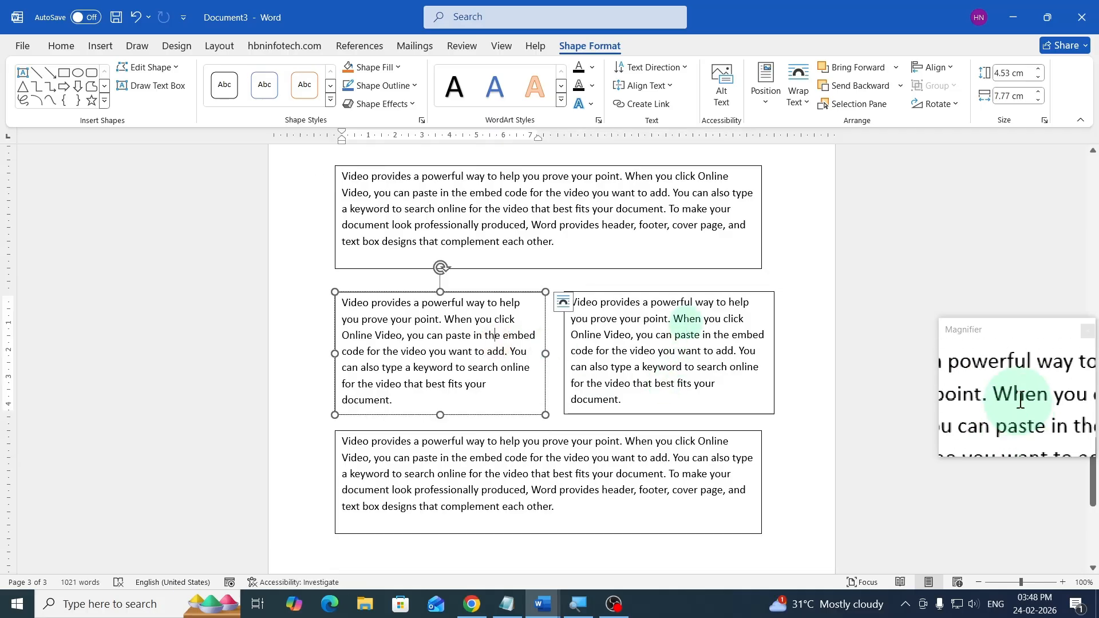
# - Widen the right-hand side-by-side text box to about 8.07 cm
pyautogui.click(687, 319)
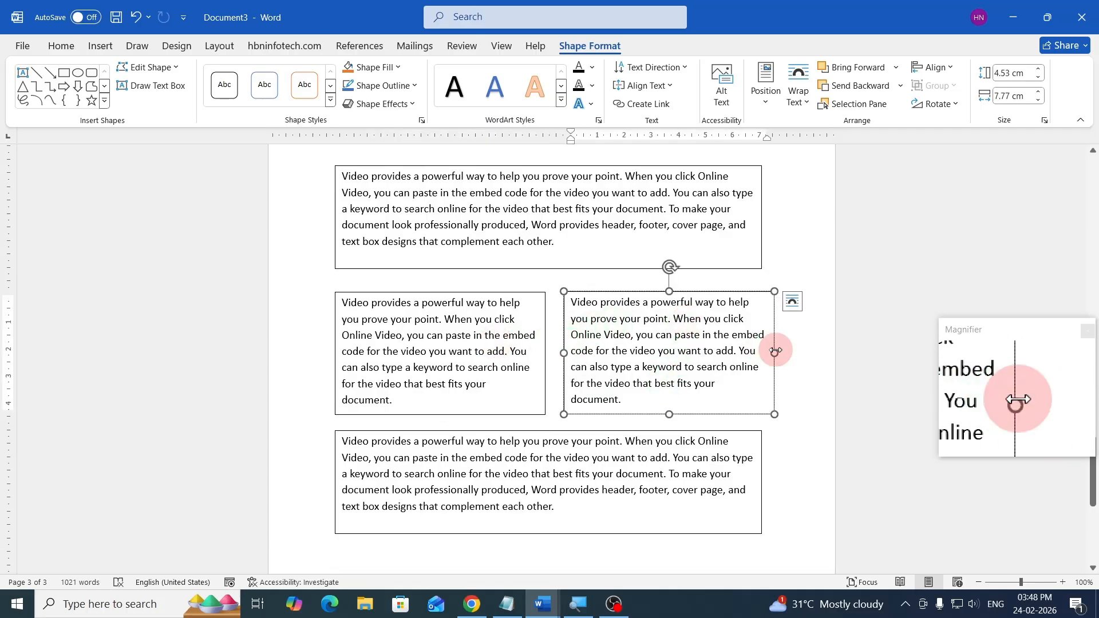
pyautogui.moveTo(775, 350)
pyautogui.mouseDown()
pyautogui.moveTo(762, 353)
pyautogui.moveTo(782, 345)
pyautogui.mouseUp()
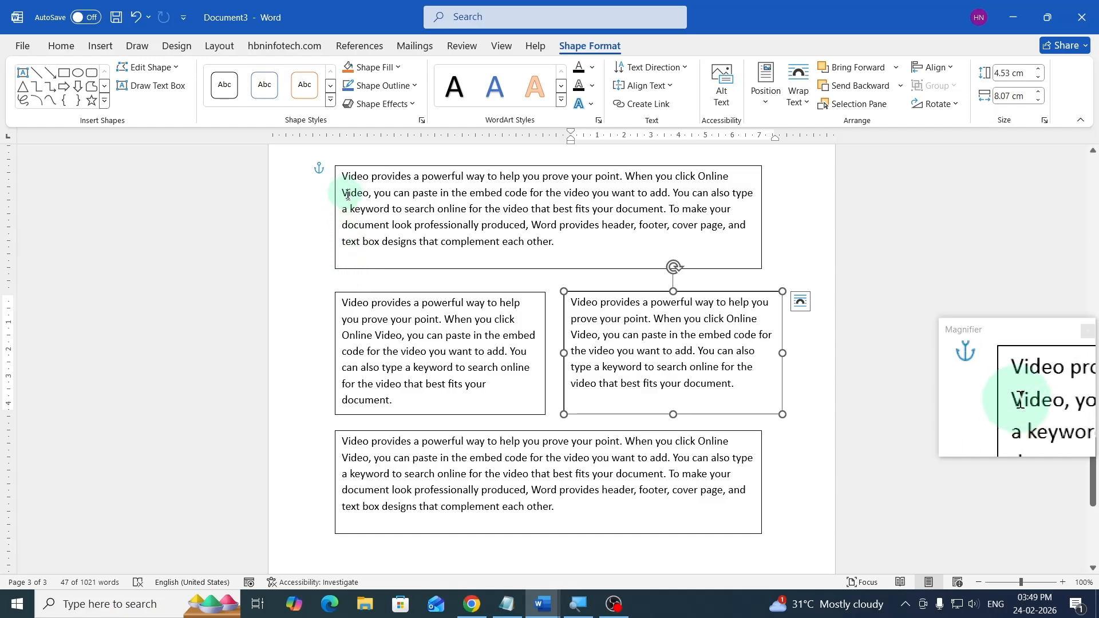
# - Select the top, left-side and bottom text boxes together and align them along their left edges
pyautogui.click(337, 321)
pyautogui.click(402, 332)
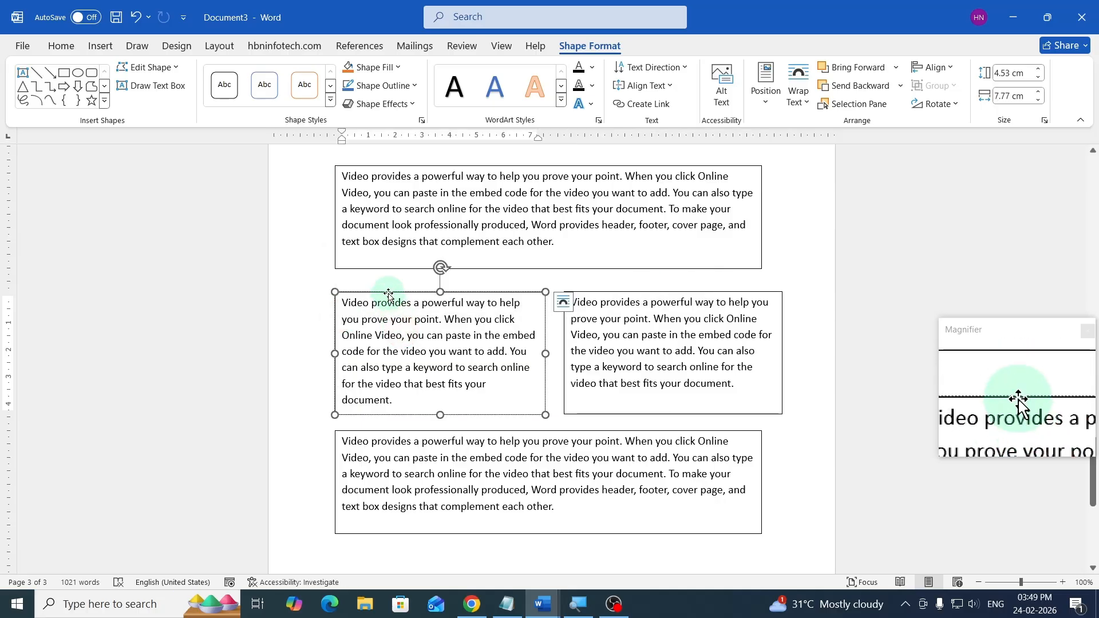
pyautogui.moveTo(388, 295)
pyautogui.mouseDown()
pyautogui.moveTo(372, 292)
pyautogui.moveTo(389, 290)
pyautogui.mouseUp()
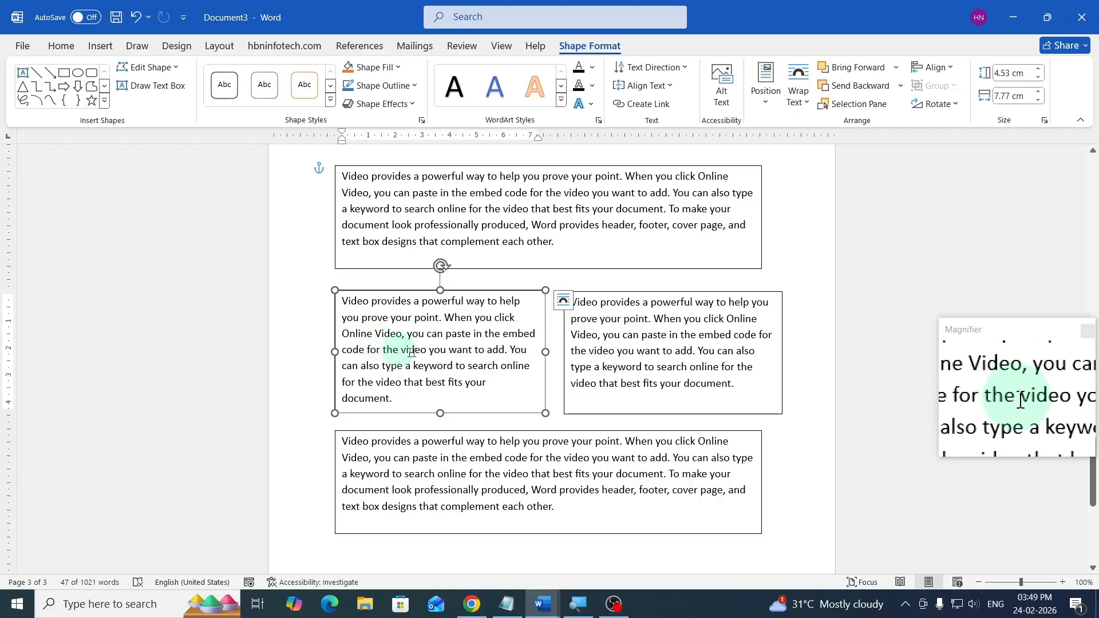
pyautogui.click(379, 209)
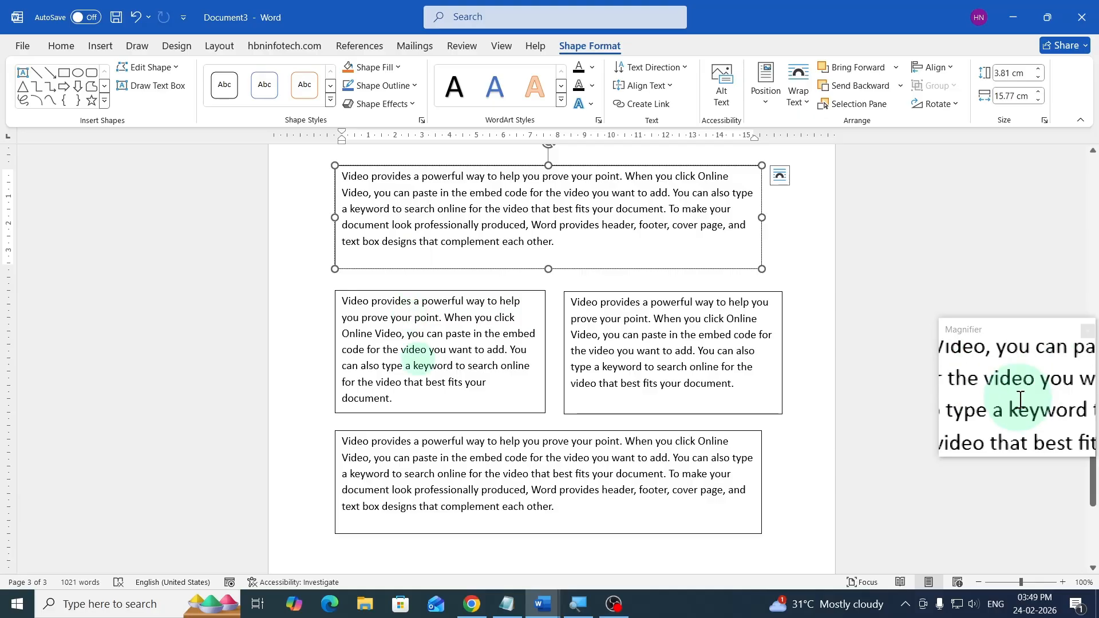
pyautogui.keyDown('shift'); pyautogui.click(420, 358); pyautogui.keyUp('shift')
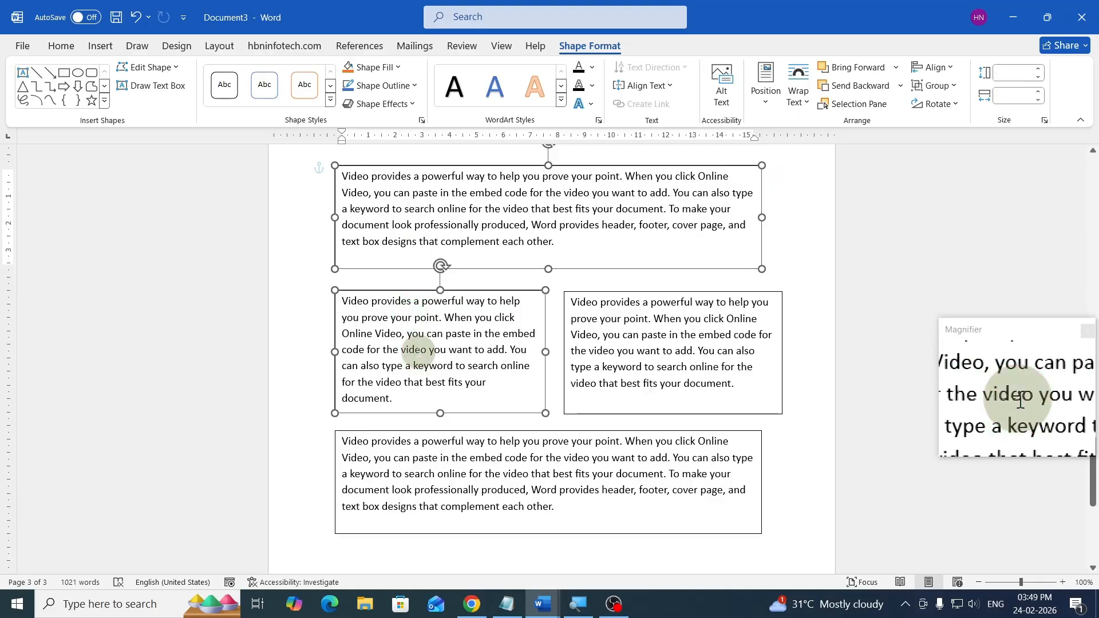
pyautogui.keyDown('shift'); pyautogui.click(419, 481); pyautogui.keyUp('shift')
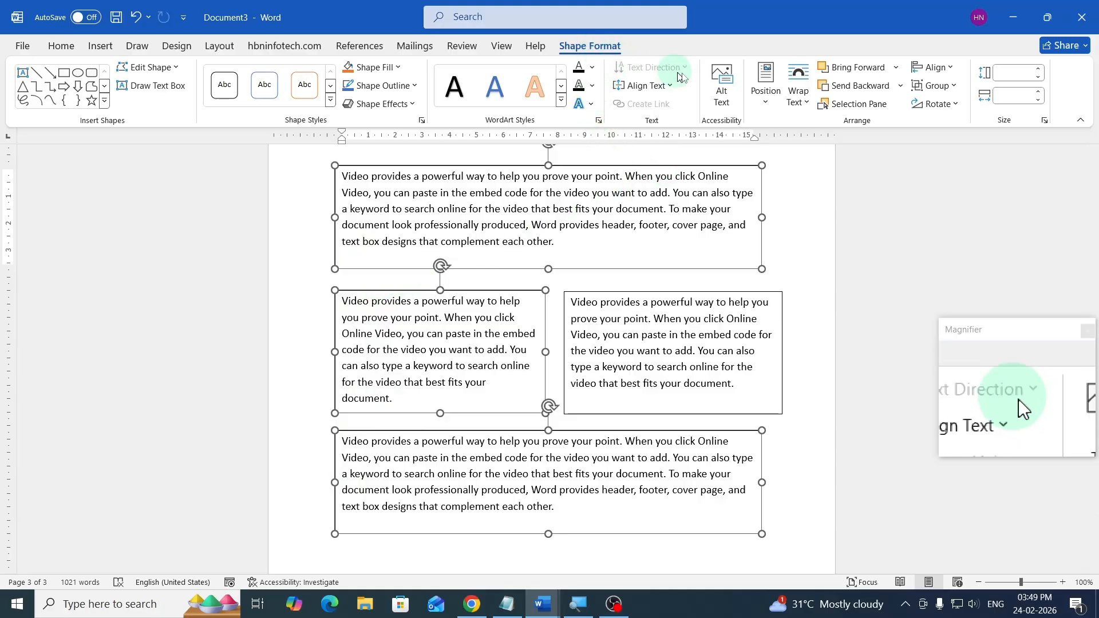
pyautogui.click(933, 66)
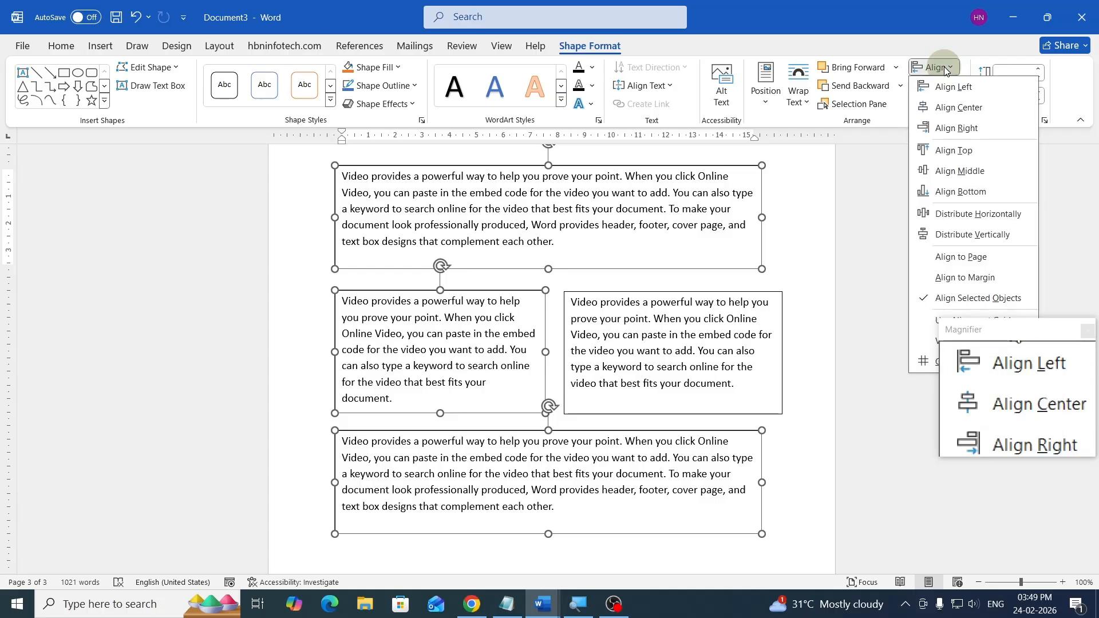
pyautogui.click(953, 89)
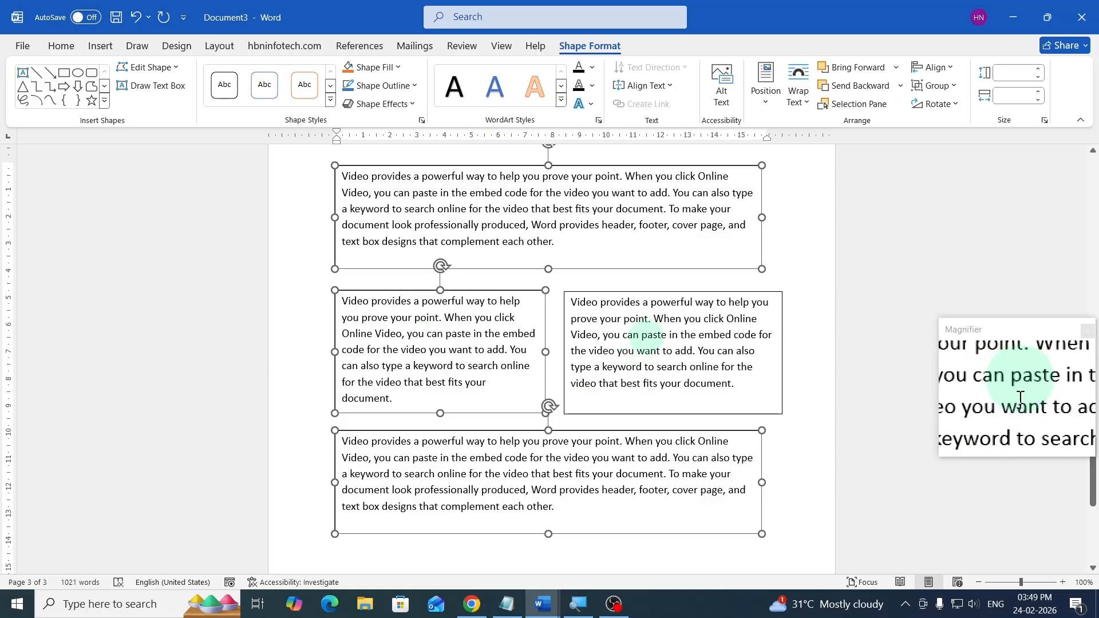
# - Resize and shift the two side-by-side boxes so they fit within the width of the wide boxes
pyautogui.click(819, 312)
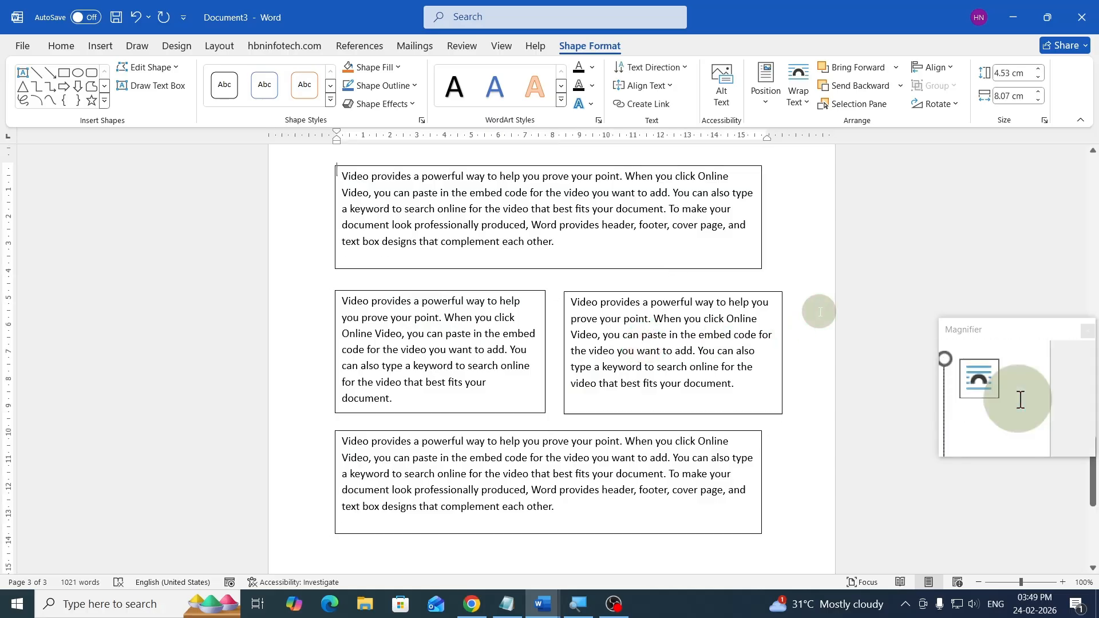
pyautogui.click(752, 335)
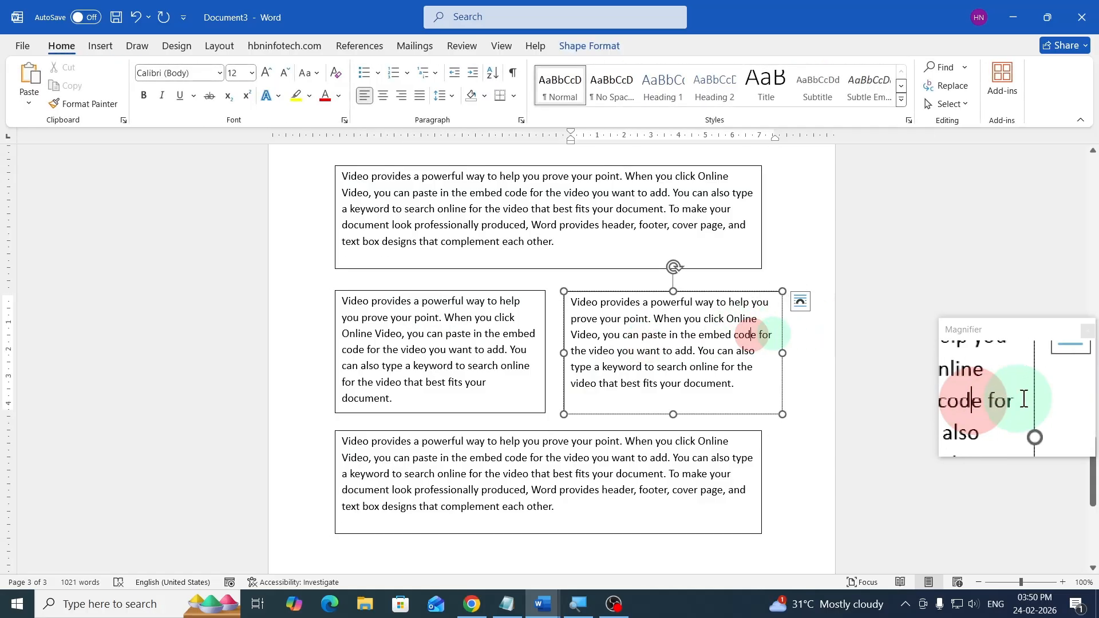
pyautogui.moveTo(784, 331); pyautogui.dragTo(767, 324)
pyautogui.moveTo(545, 352)
pyautogui.mouseDown()
pyautogui.moveTo(590, 346)
pyautogui.moveTo(535, 351)
pyautogui.moveTo(555, 352)
pyautogui.mouseUp()
pyautogui.click(530, 337)
pyautogui.click(607, 350)
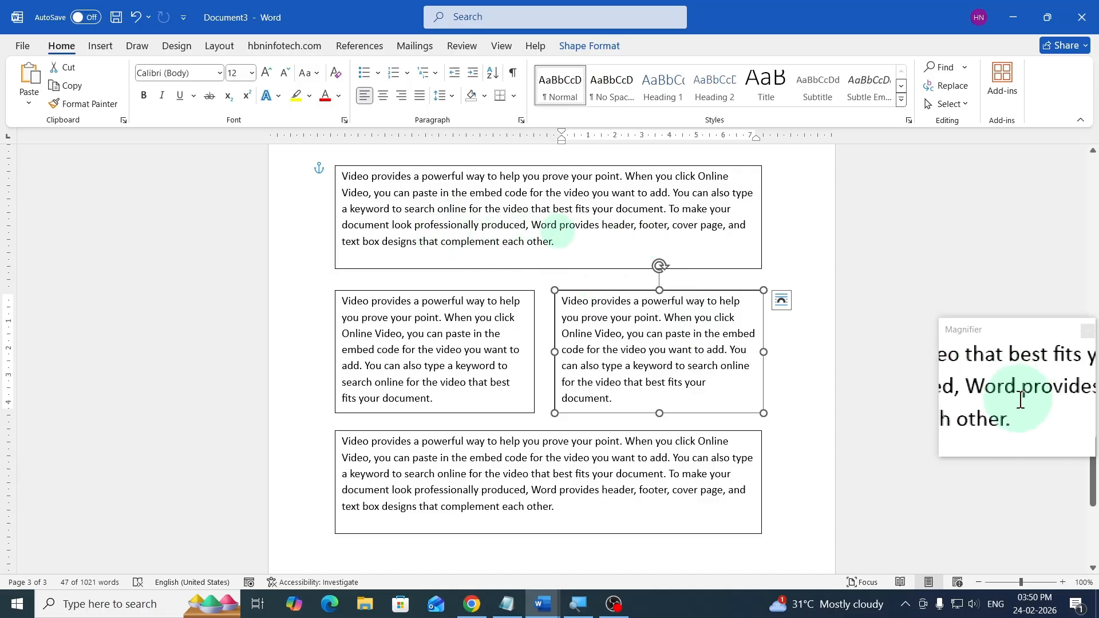
# - Select the top, left-side and bottom text boxes and group them
pyautogui.click(520, 226)
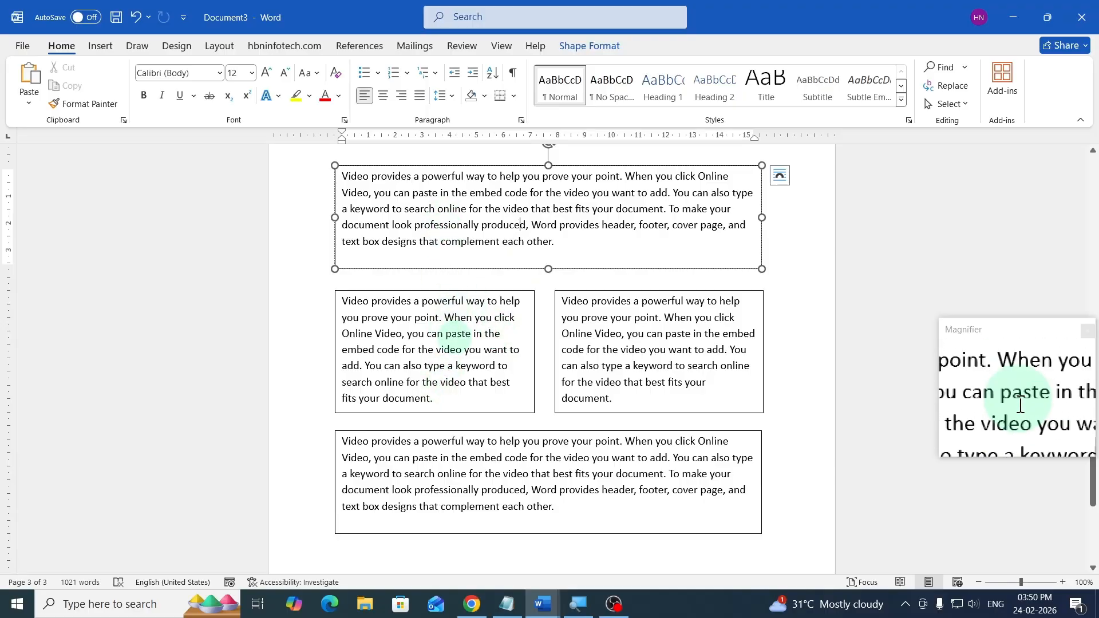
pyautogui.keyDown('shift'); pyautogui.click(453, 335); pyautogui.keyUp('shift')
pyautogui.keyDown('shift'); pyautogui.click(464, 455); pyautogui.keyUp('shift')
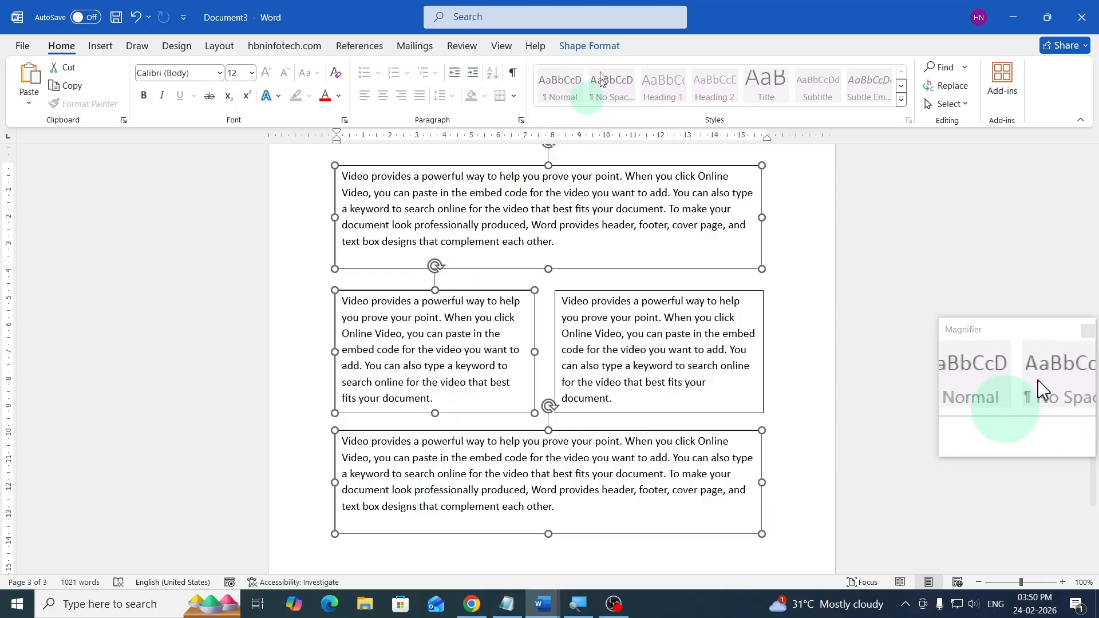
pyautogui.click(591, 46)
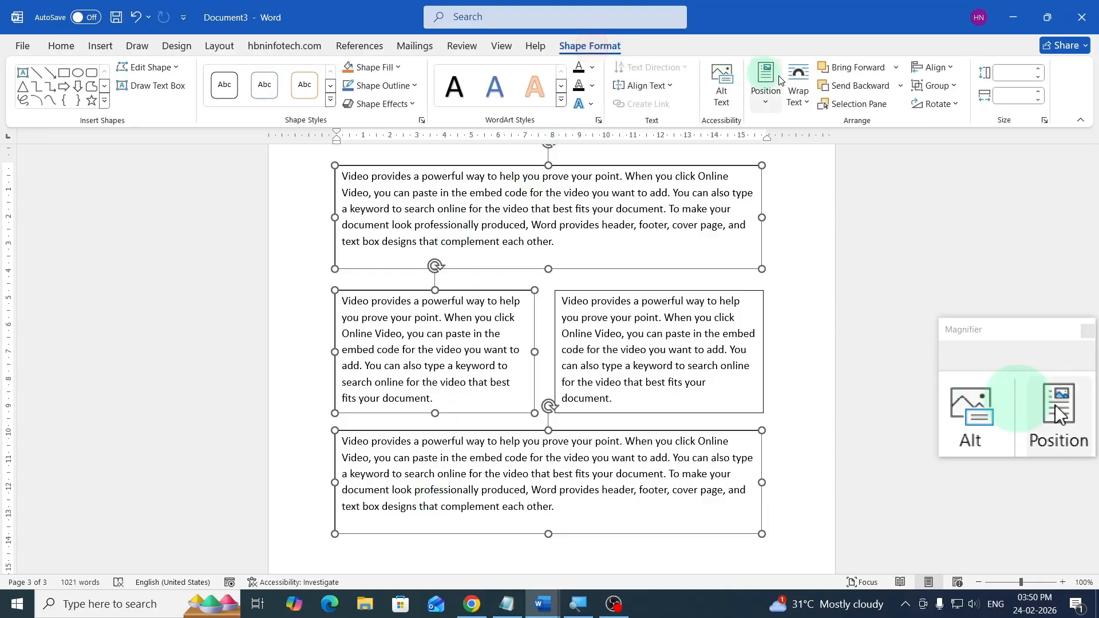
pyautogui.click(934, 86)
pyautogui.click(947, 107)
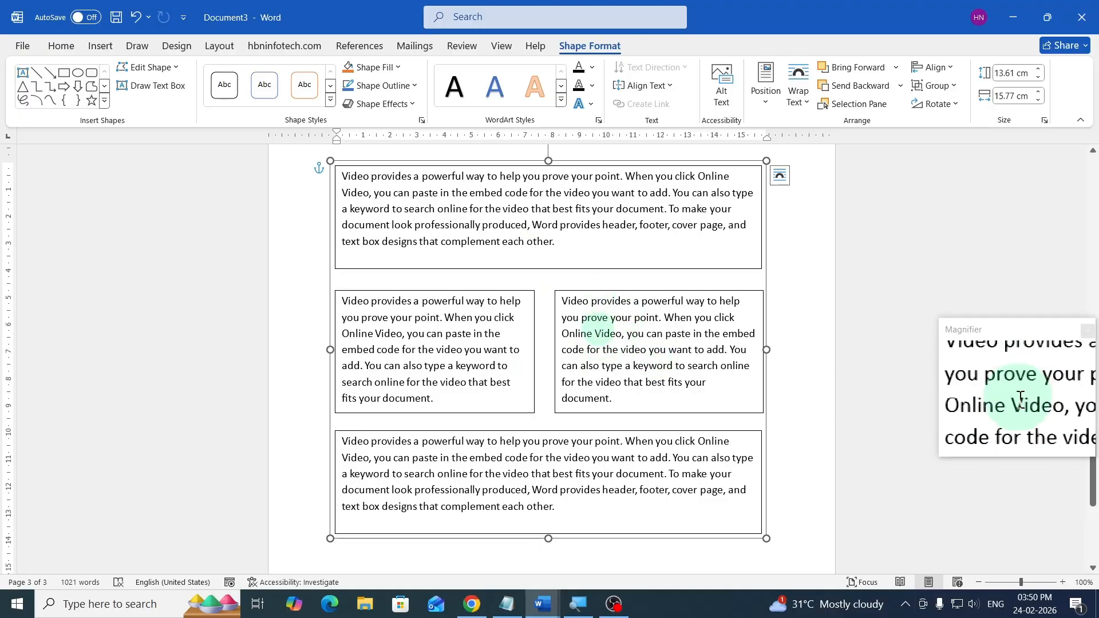
# - Align the right-hand side box to the right with the grouped boxes and group it with them
pyautogui.click(593, 332)
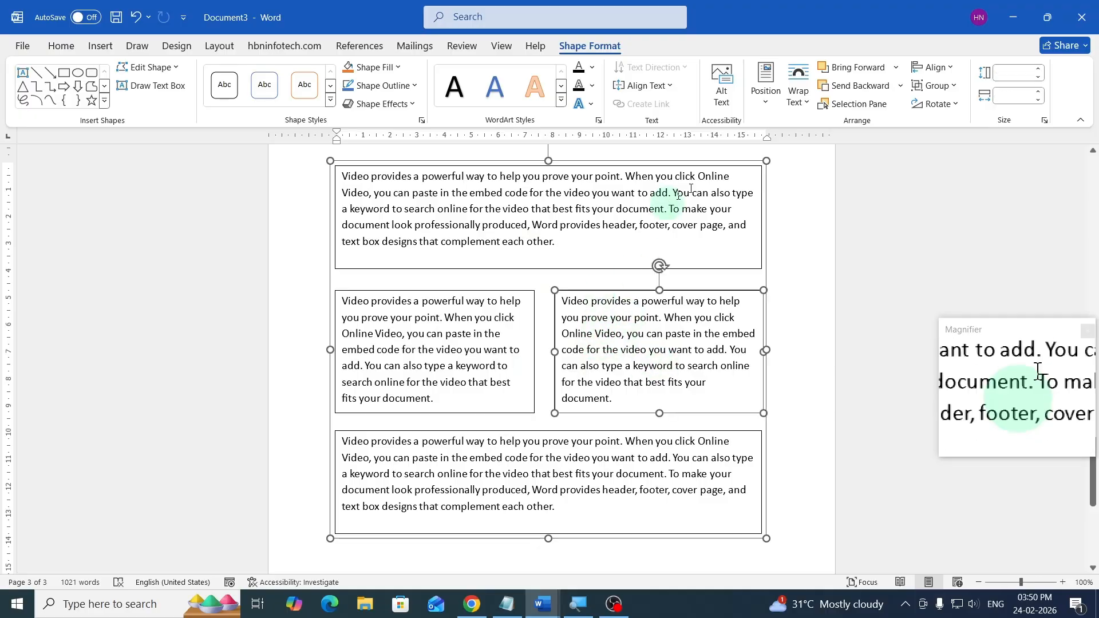
pyautogui.click(933, 67)
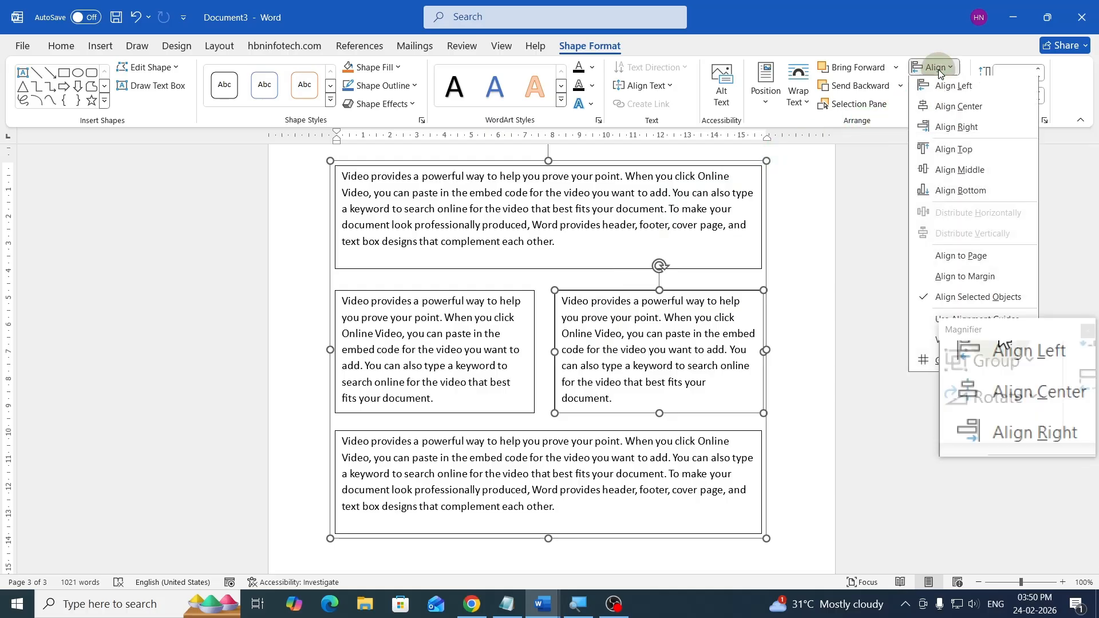
pyautogui.click(969, 128)
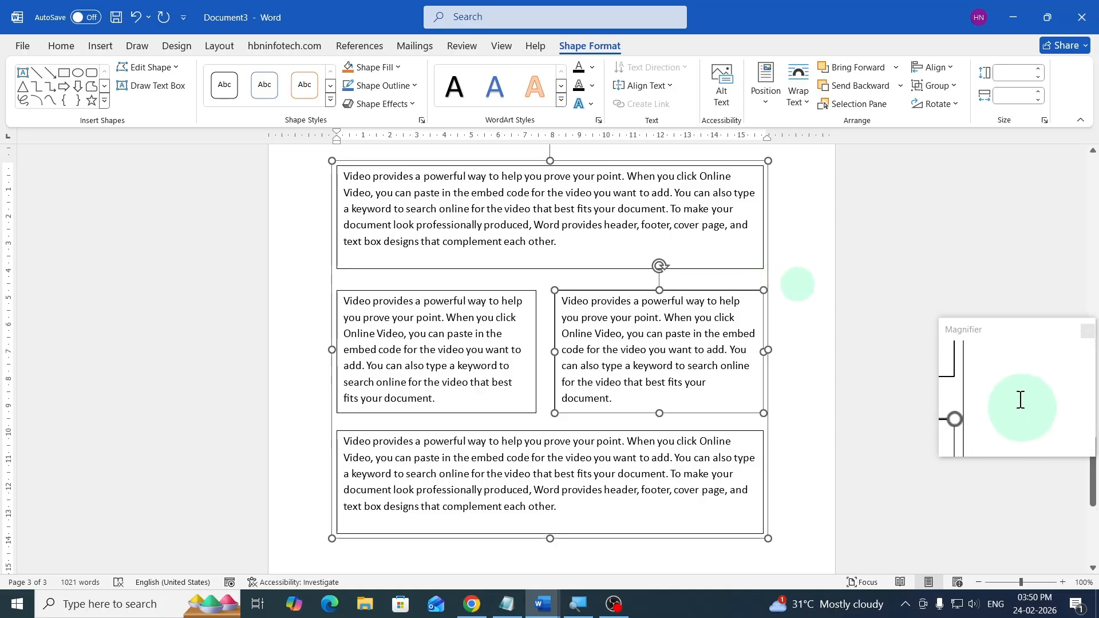
pyautogui.click(943, 94)
pyautogui.click(950, 105)
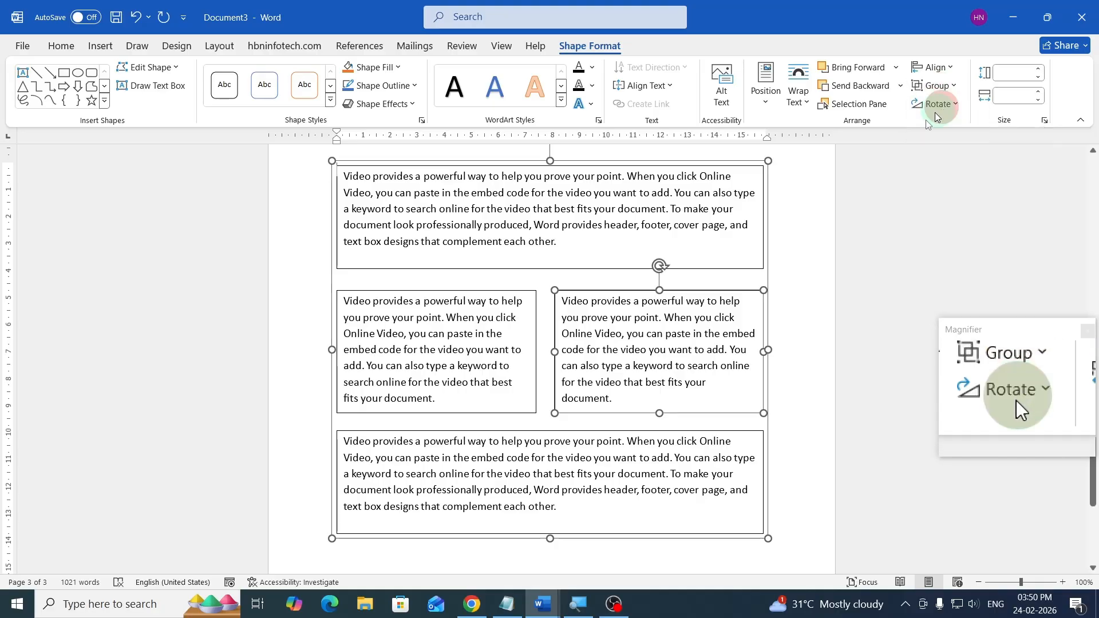
# - Center the grouped text boxes horizontally between the page margins
pyautogui.scroll(2, 538, 312)
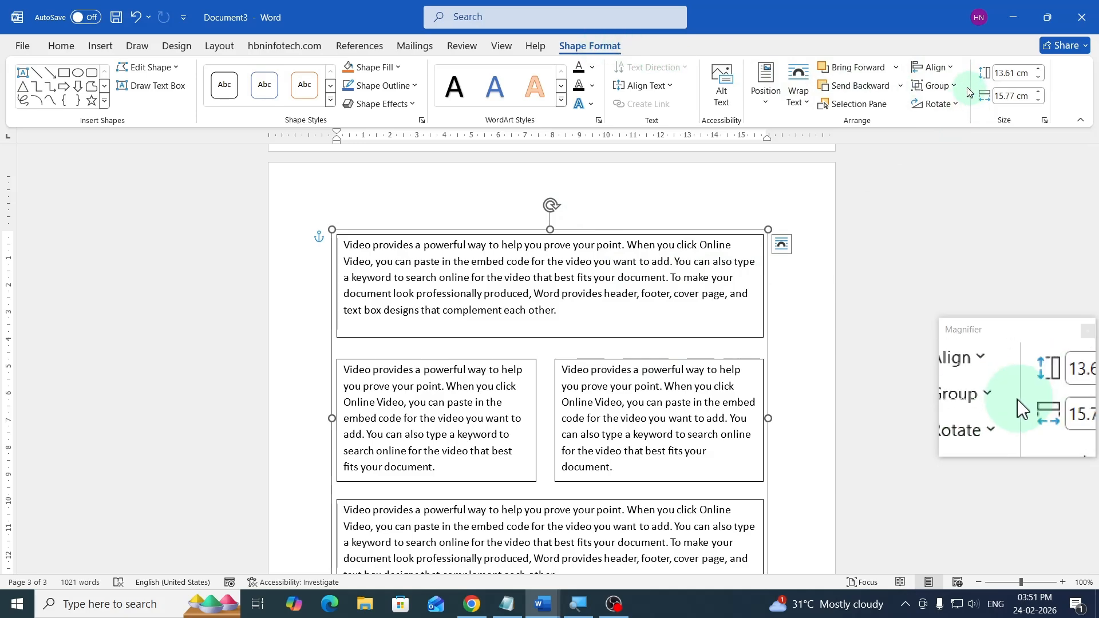
pyautogui.click(944, 76)
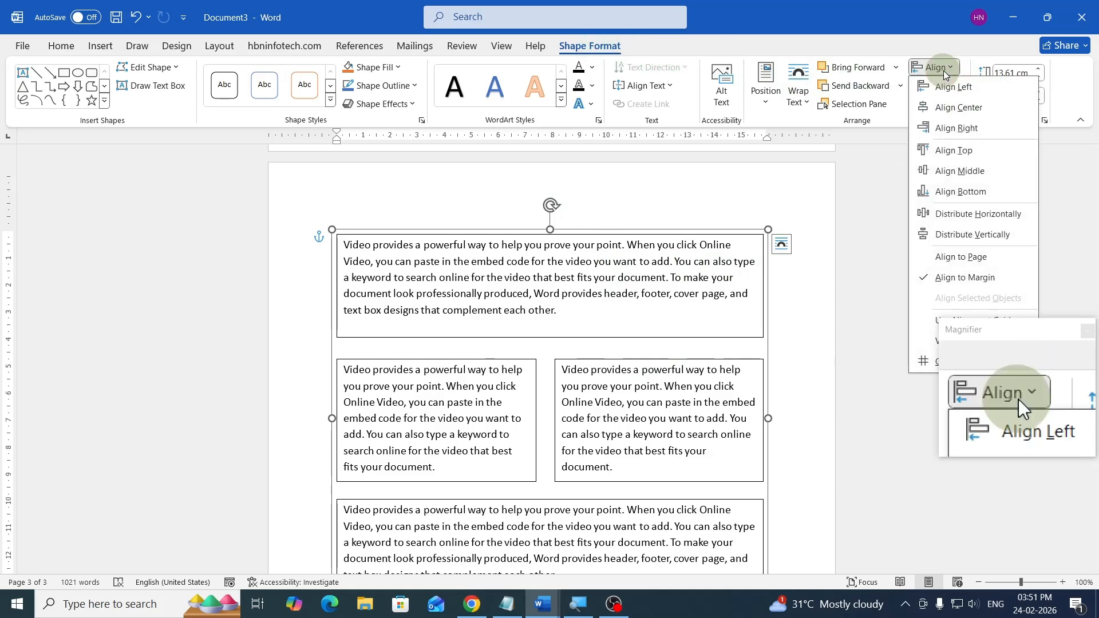
pyautogui.click(970, 111)
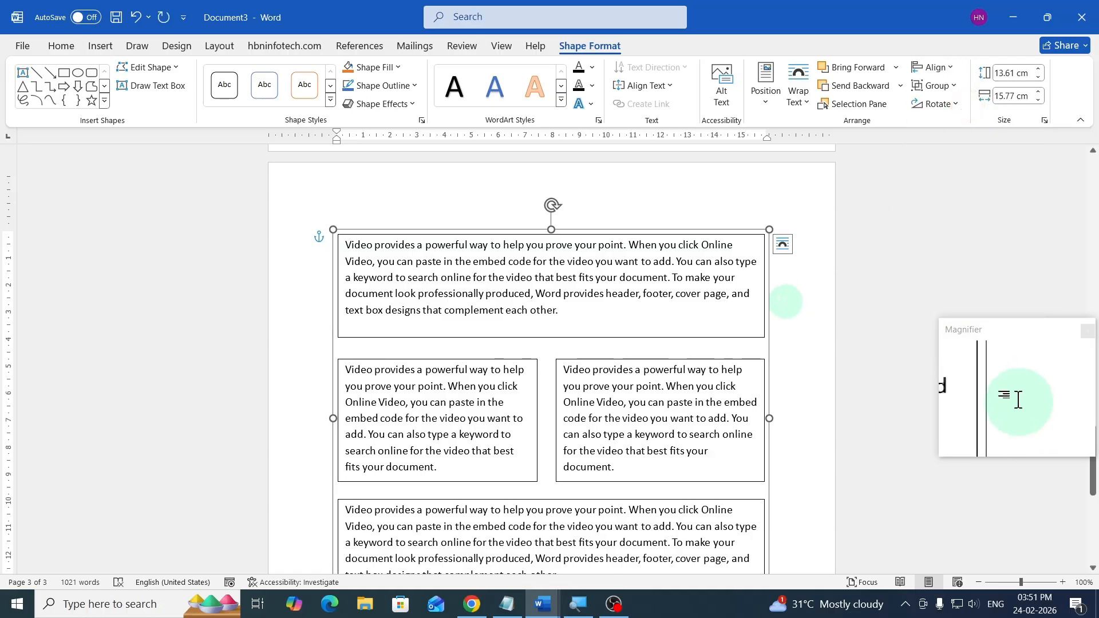
pyautogui.click(785, 299)
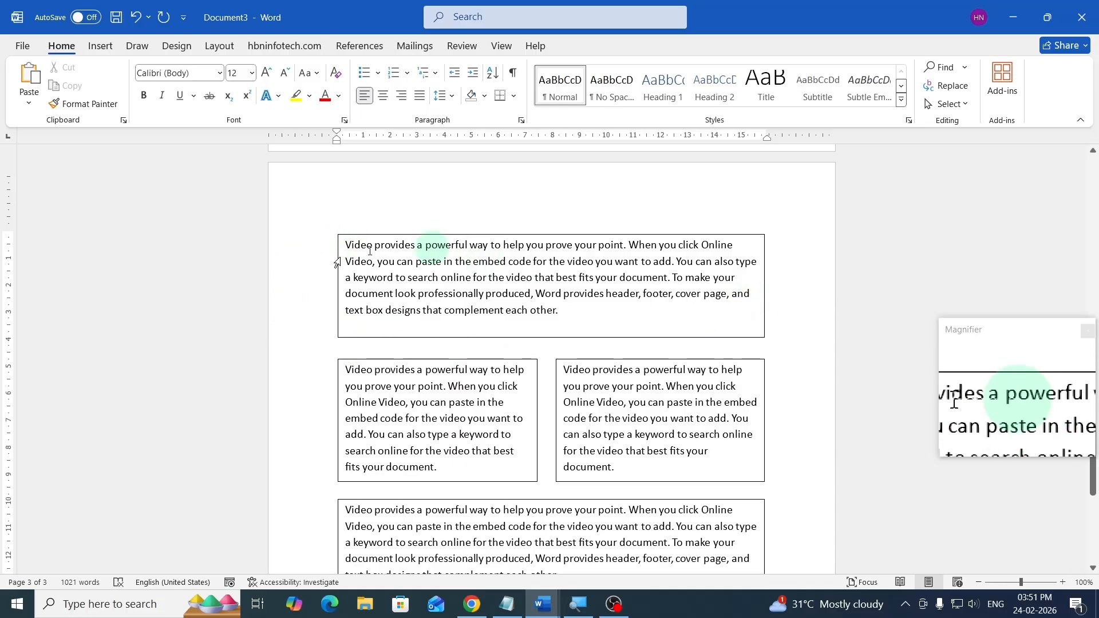
# - Remove the outline from all the grouped text boxes so they appear borderless
pyautogui.click(284, 273)
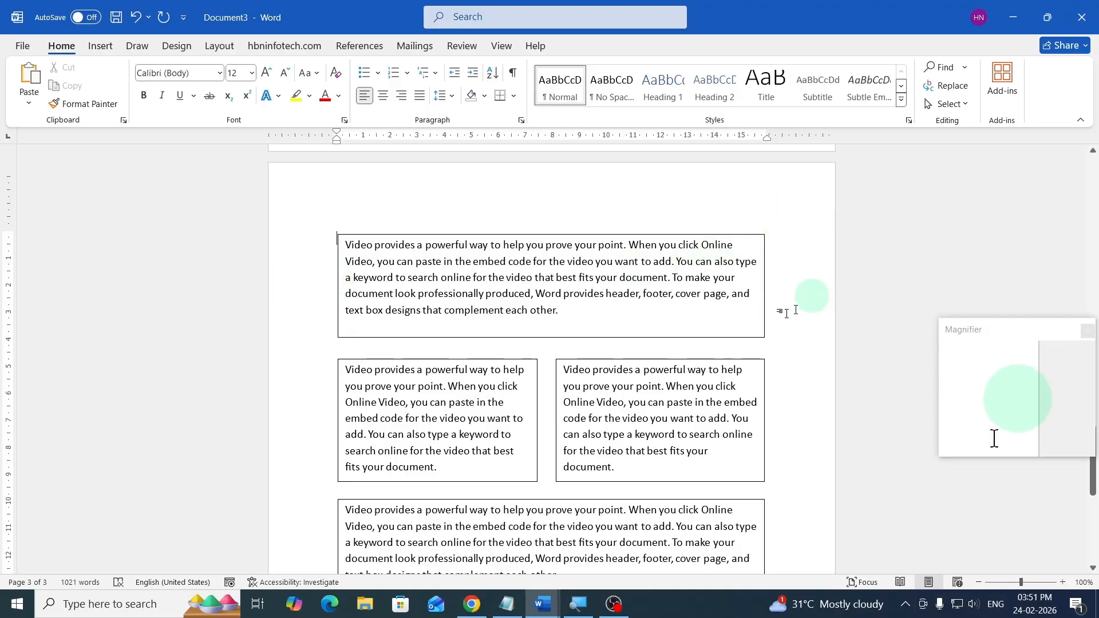
pyautogui.scroll(-3, 761, 319)
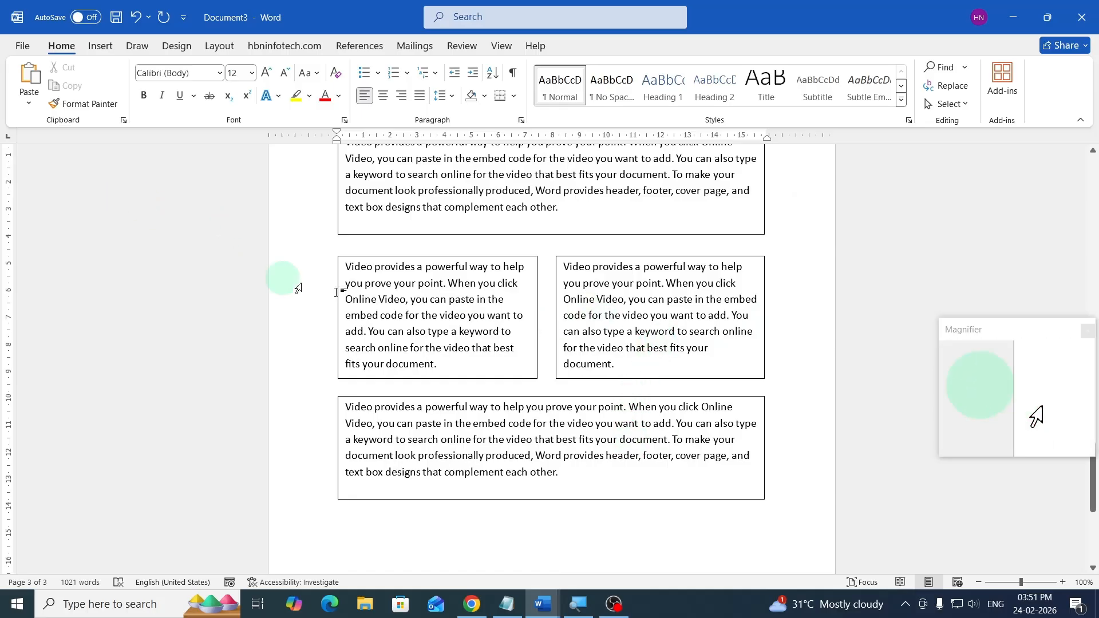
pyautogui.scroll(2, 536, 418)
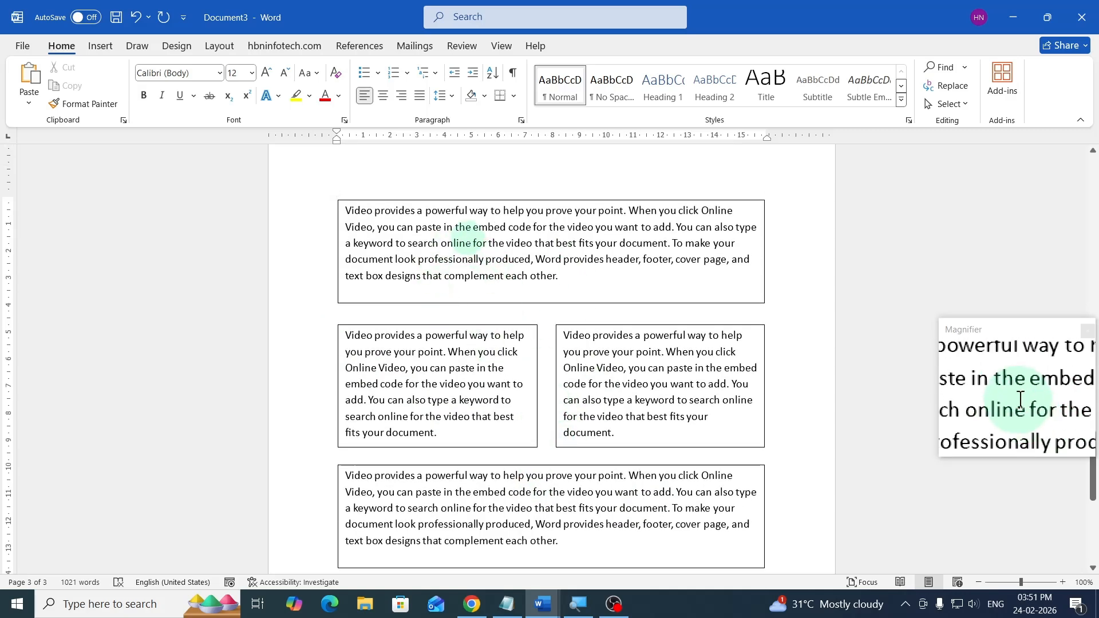
pyautogui.scroll(-2, 393, 225)
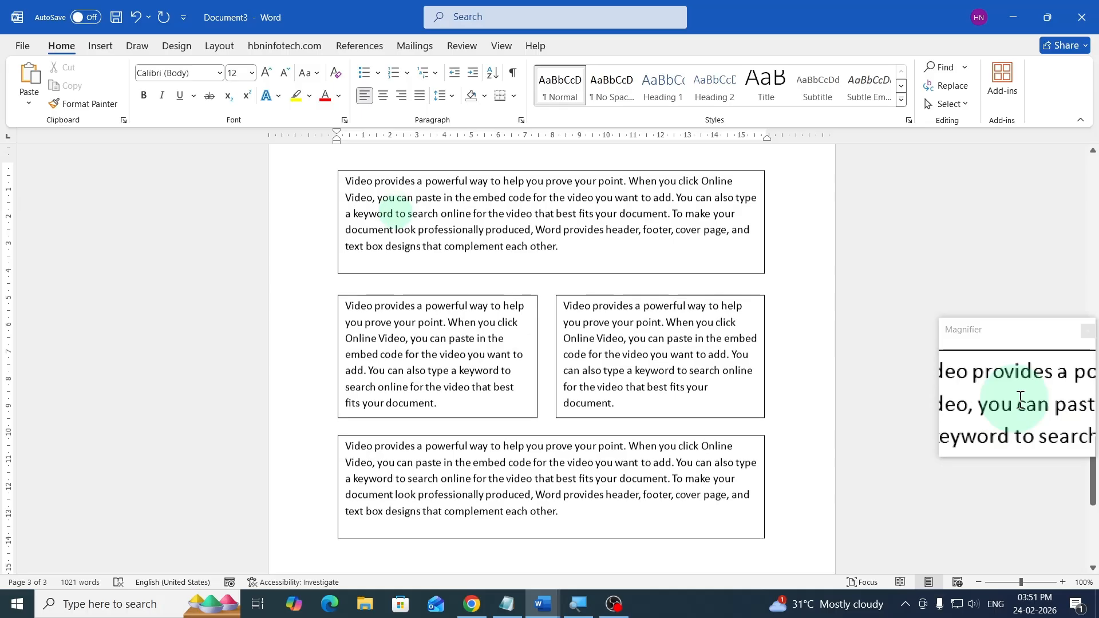
pyautogui.scroll(2, 469, 418)
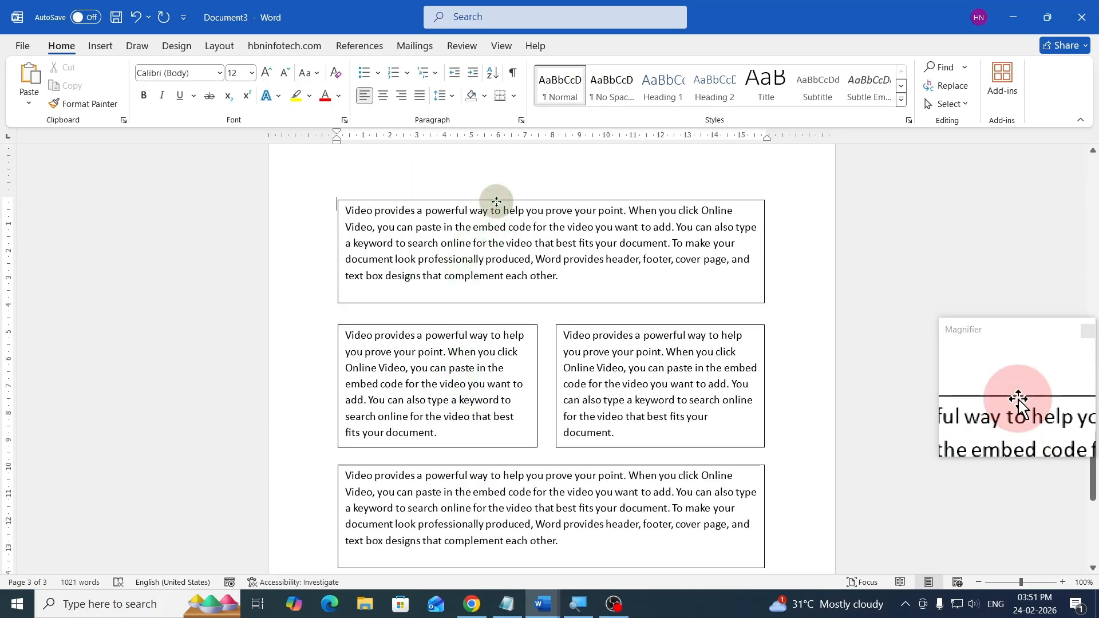
pyautogui.click(496, 202)
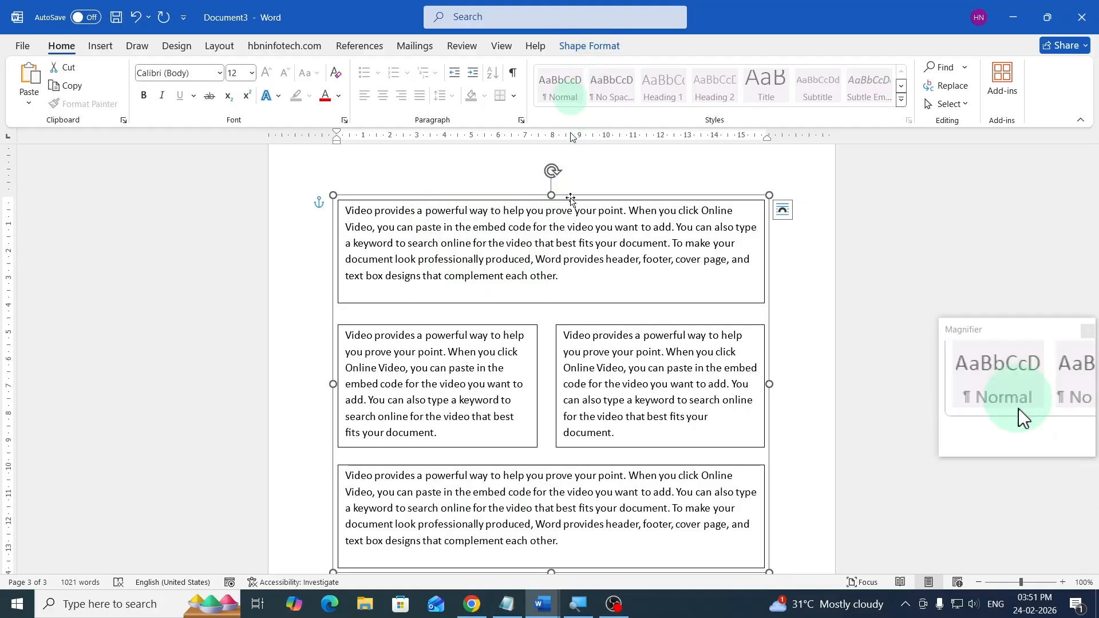
pyautogui.click(592, 46)
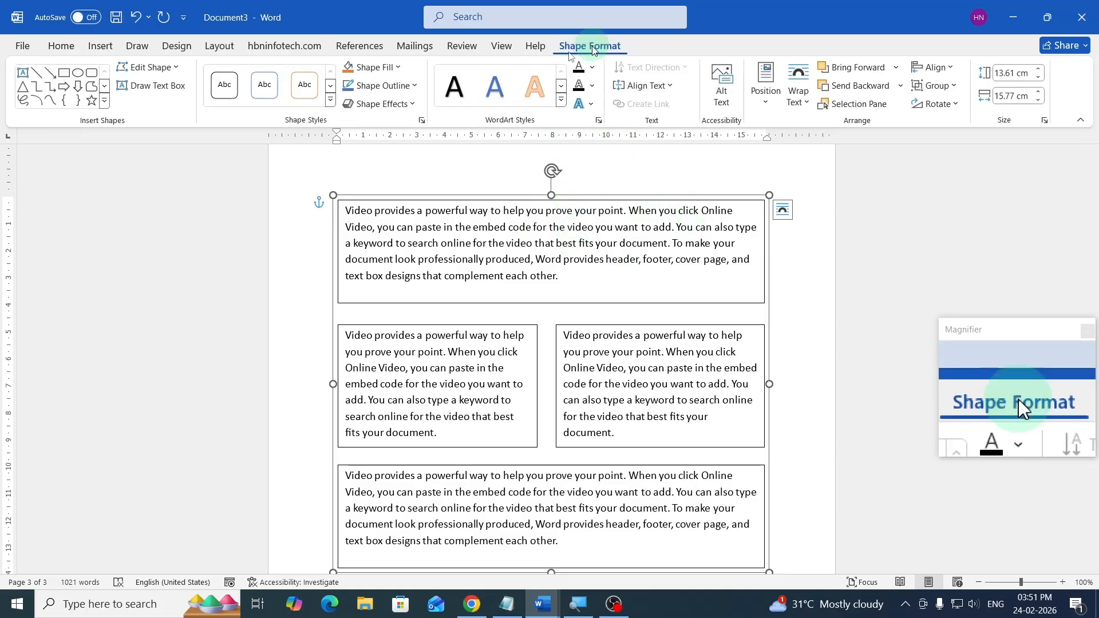
pyautogui.click(403, 87)
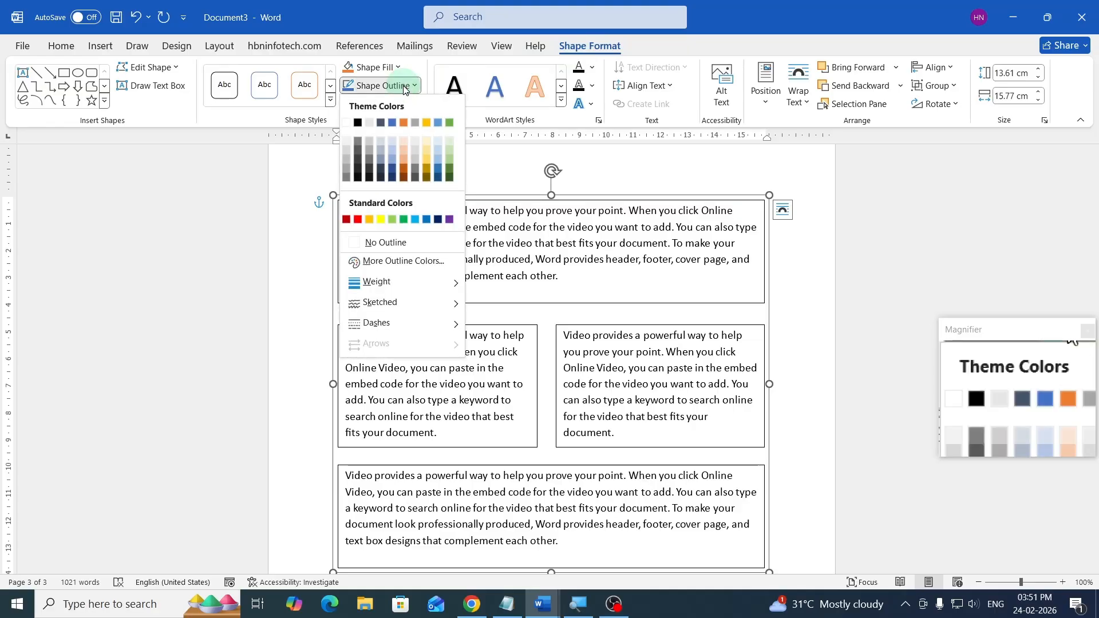
pyautogui.click(384, 243)
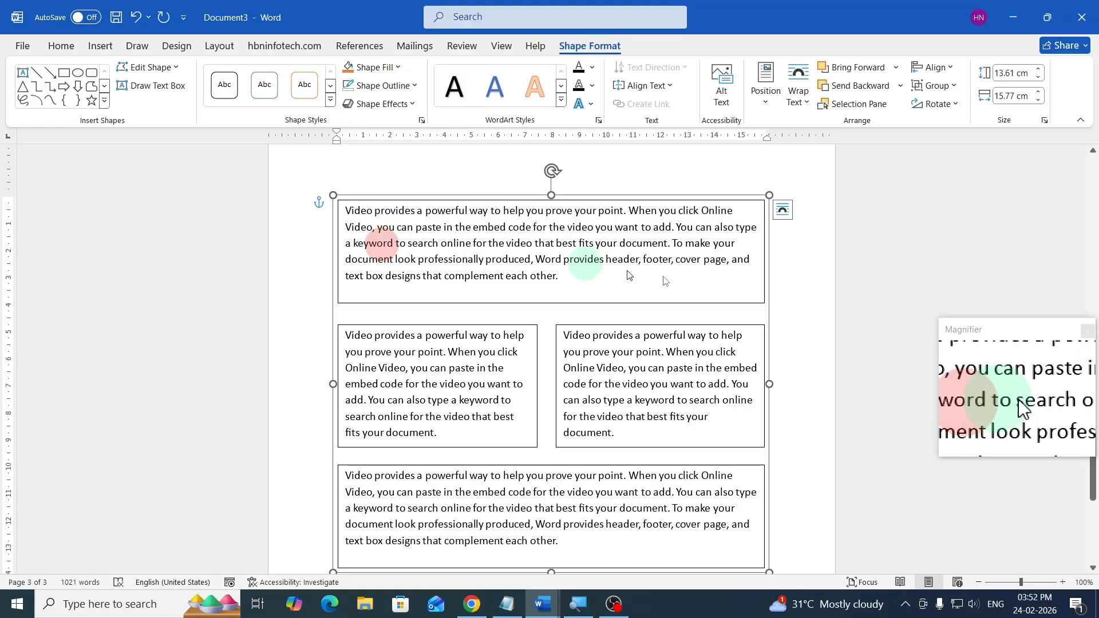
pyautogui.click(793, 270)
pyautogui.scroll(-1, 809, 327)
pyautogui.scroll(-2, 808, 326)
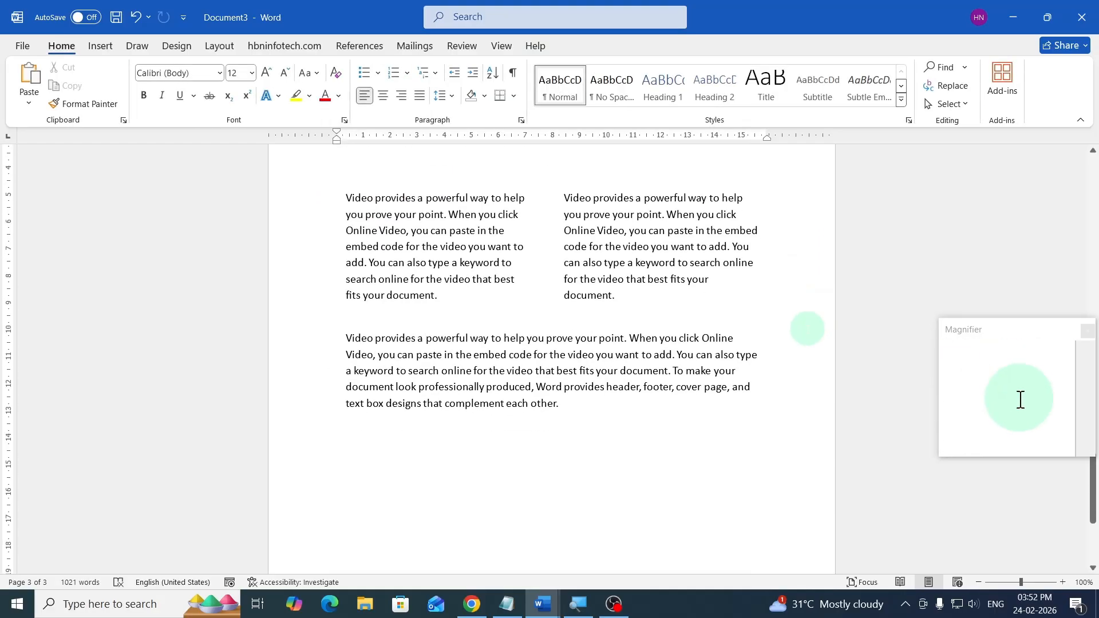
pyautogui.scroll(4, 808, 326)
pyautogui.scroll(2, 807, 328)
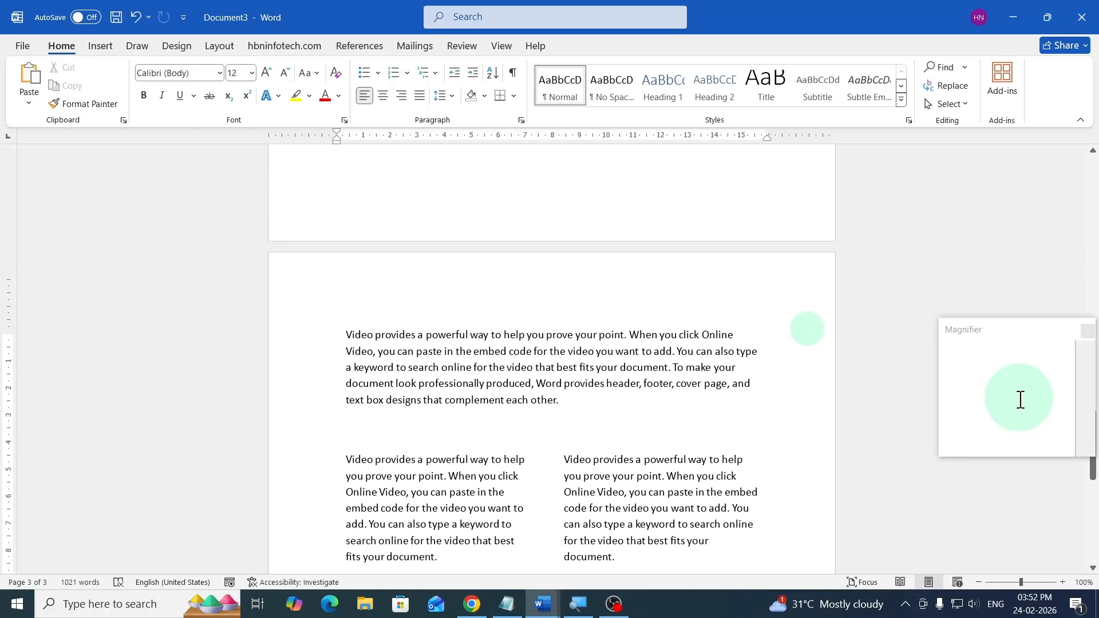
# - Scroll through the document to review its single-column and two-column sections
pyautogui.scroll(-5, 807, 328)
pyautogui.scroll(-2, 808, 328)
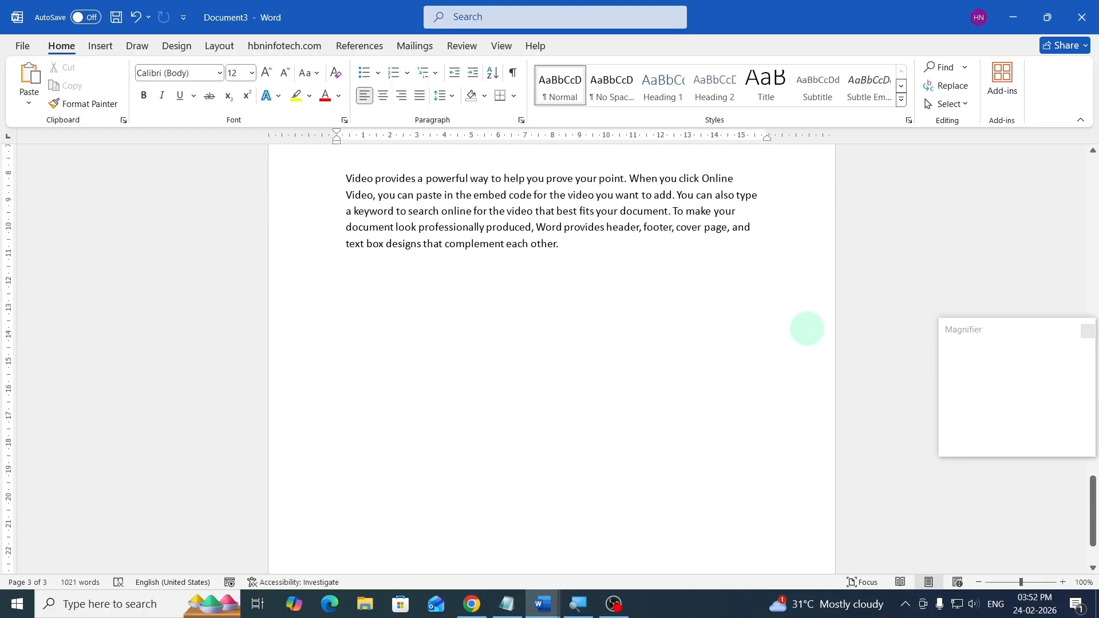
pyautogui.scroll(8, 808, 328)
pyautogui.scroll(10, 807, 328)
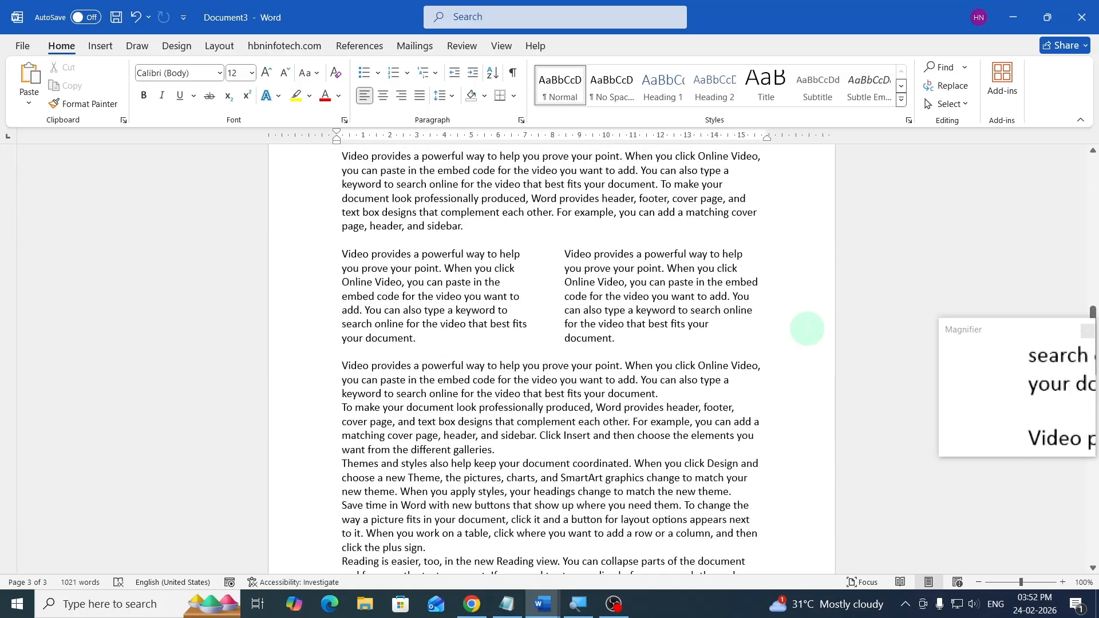
pyautogui.scroll(7, 807, 328)
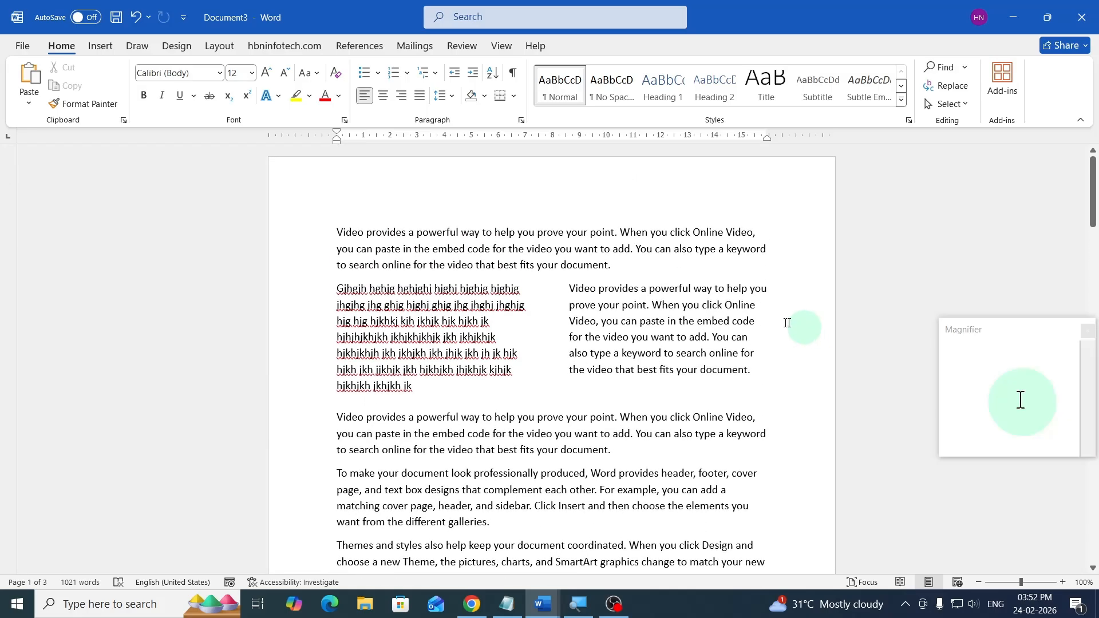
pyautogui.click(368, 232)
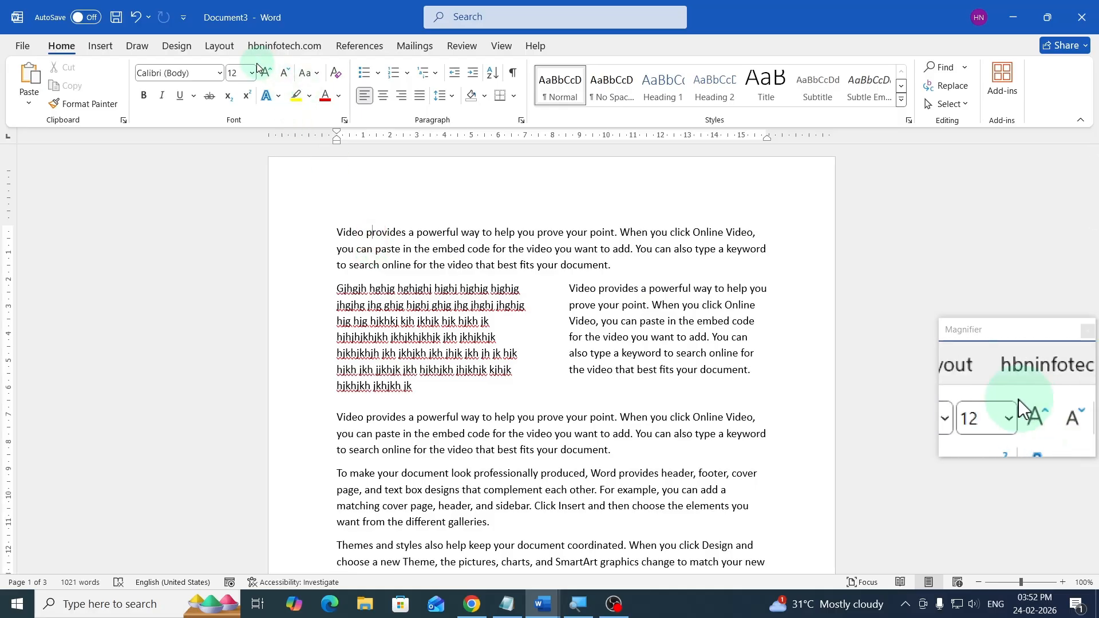
pyautogui.click(226, 48)
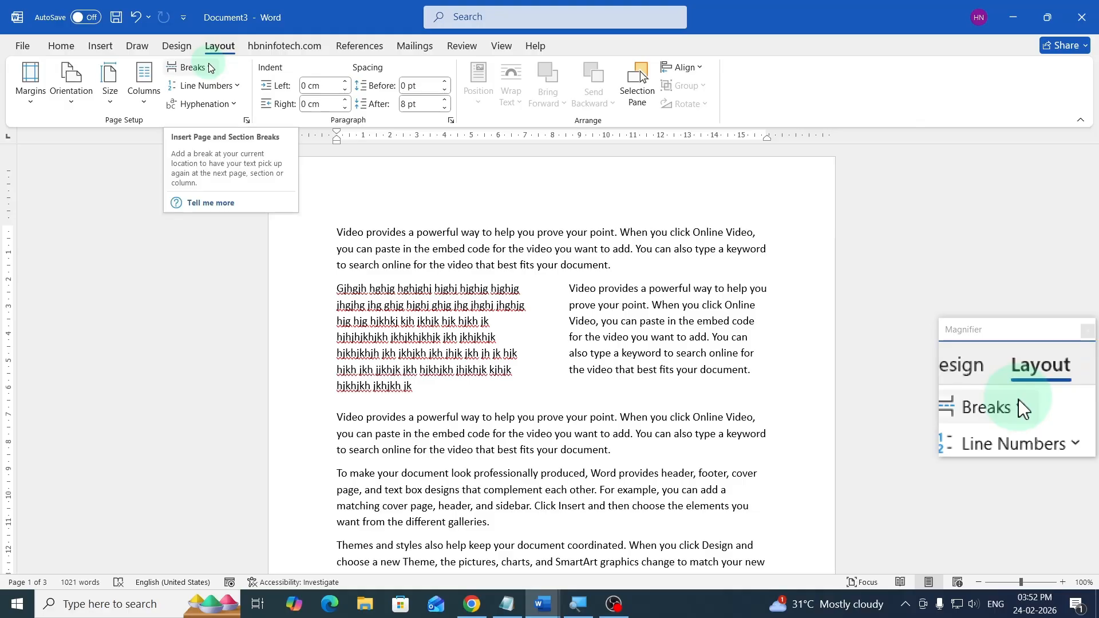
pyautogui.click(210, 67)
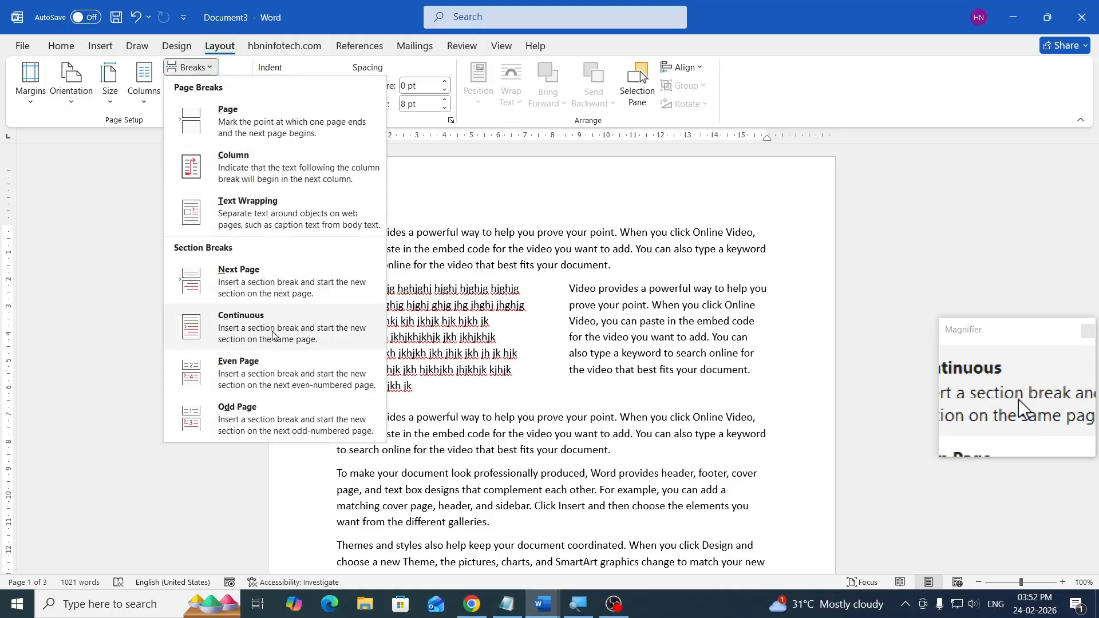
pyautogui.click(335, 16)
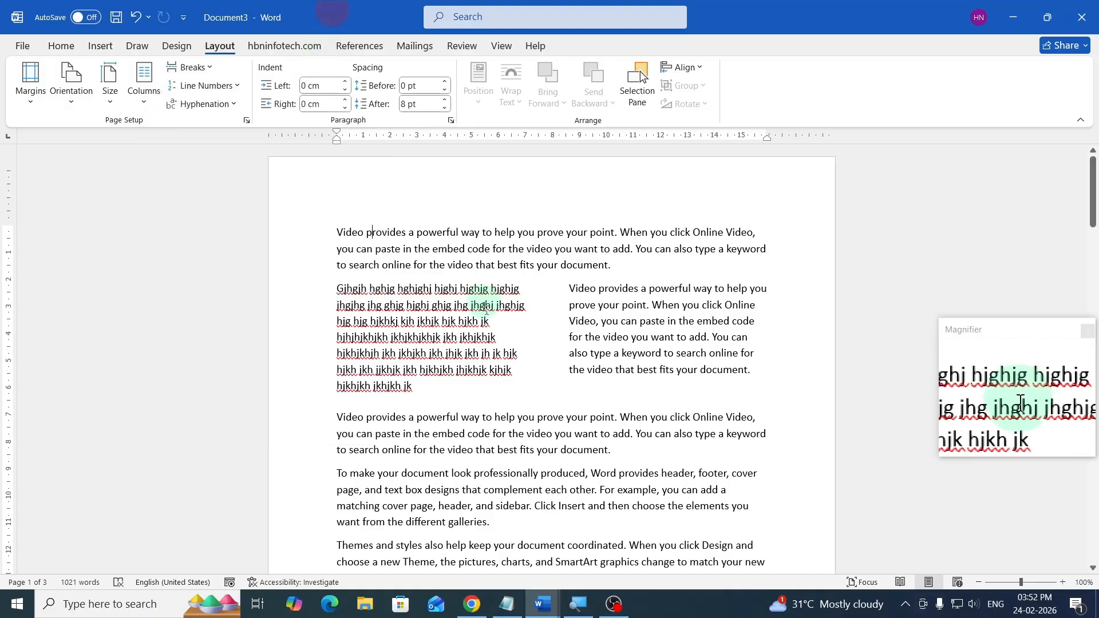
# - Examine the borderless table and grouped text boxes on the later pages of the document
pyautogui.scroll(-15, 485, 303)
pyautogui.scroll(-1, 487, 309)
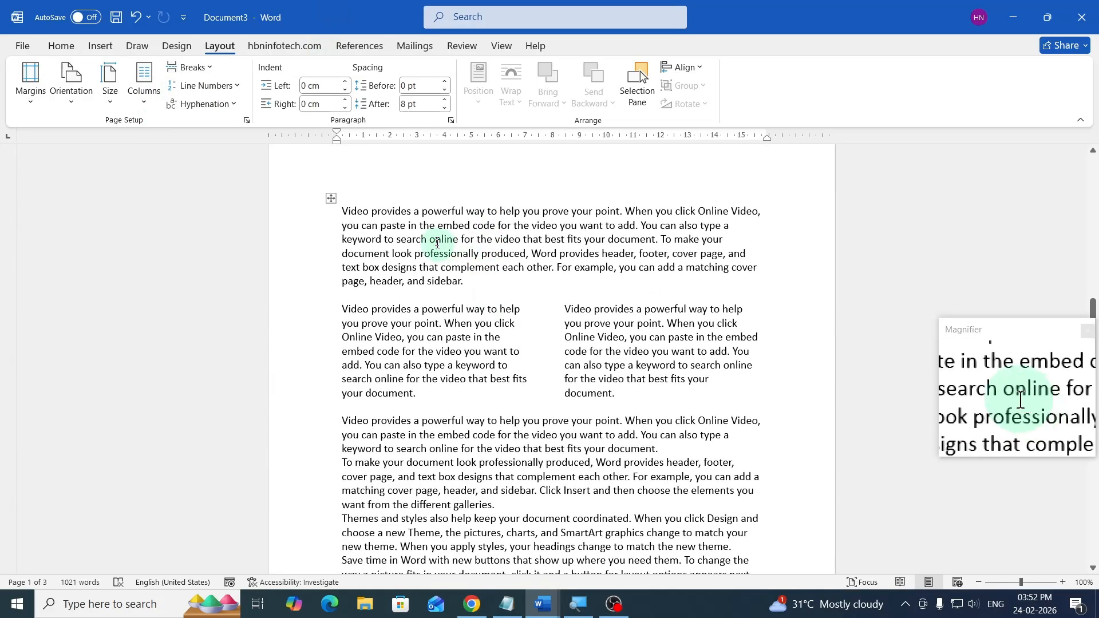
pyautogui.click(436, 239)
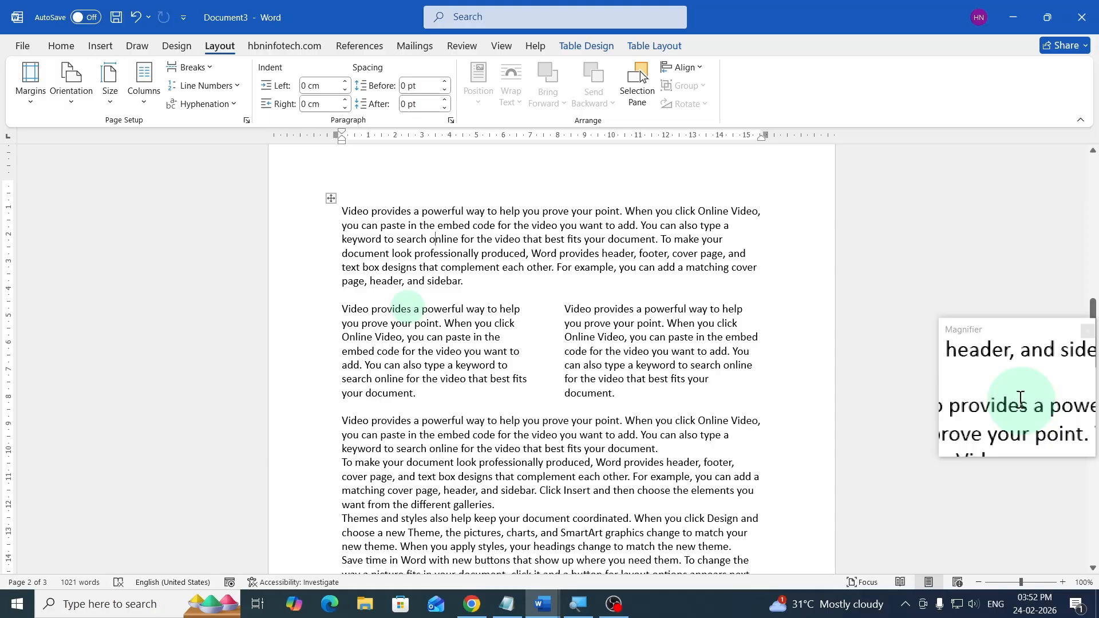
pyautogui.scroll(-14, 412, 306)
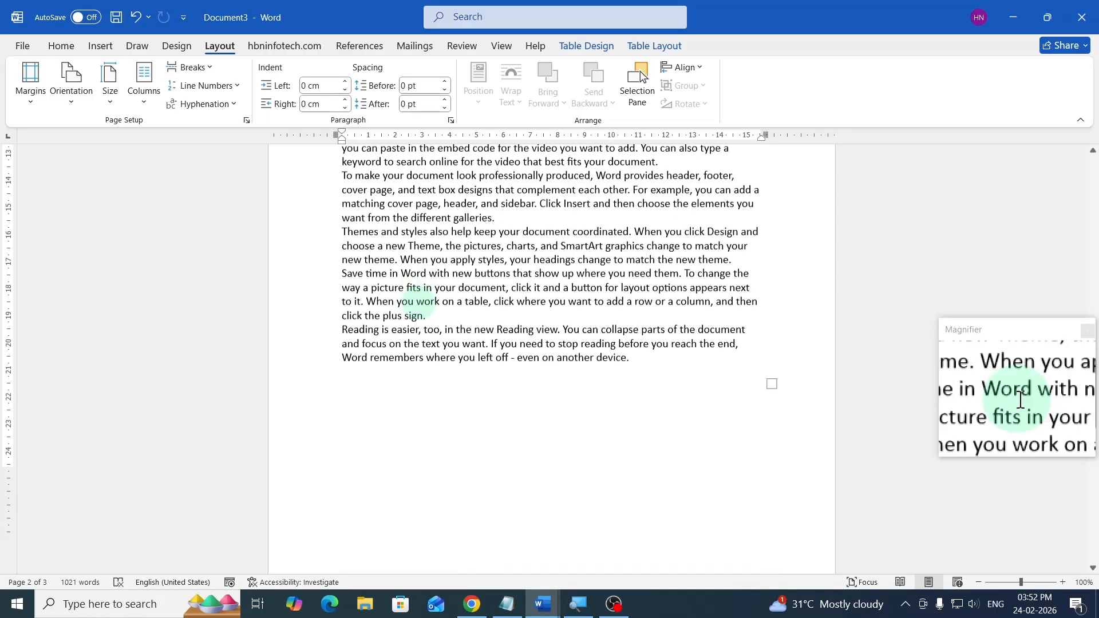
pyautogui.scroll(-5, 420, 302)
pyautogui.click(574, 286)
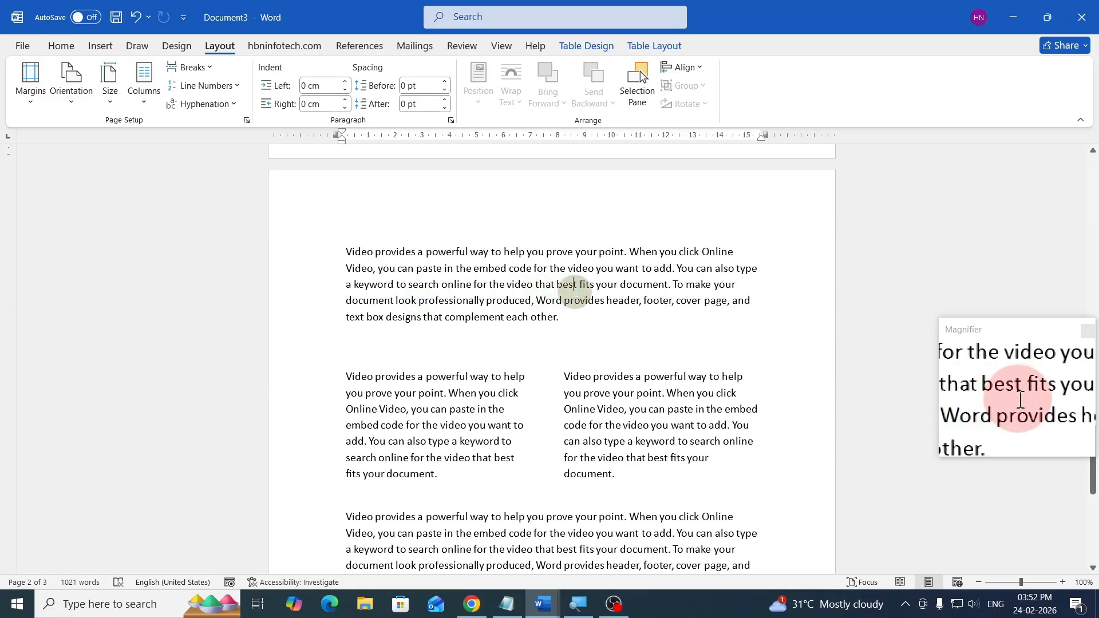
pyautogui.scroll(-3, 716, 320)
pyautogui.click(802, 277)
pyautogui.scroll(2, 802, 277)
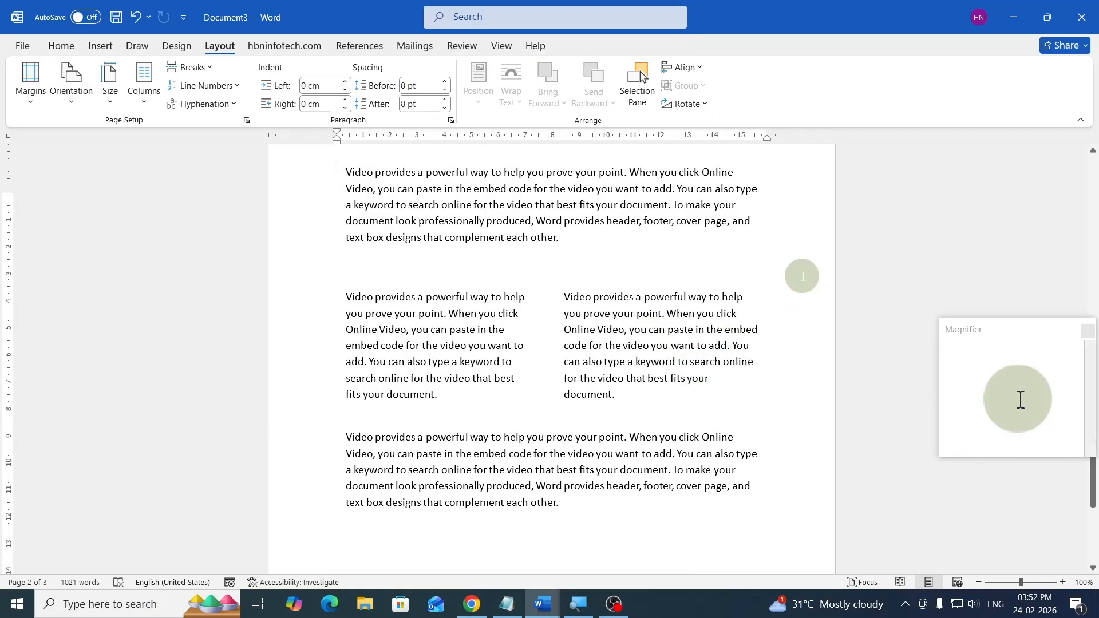